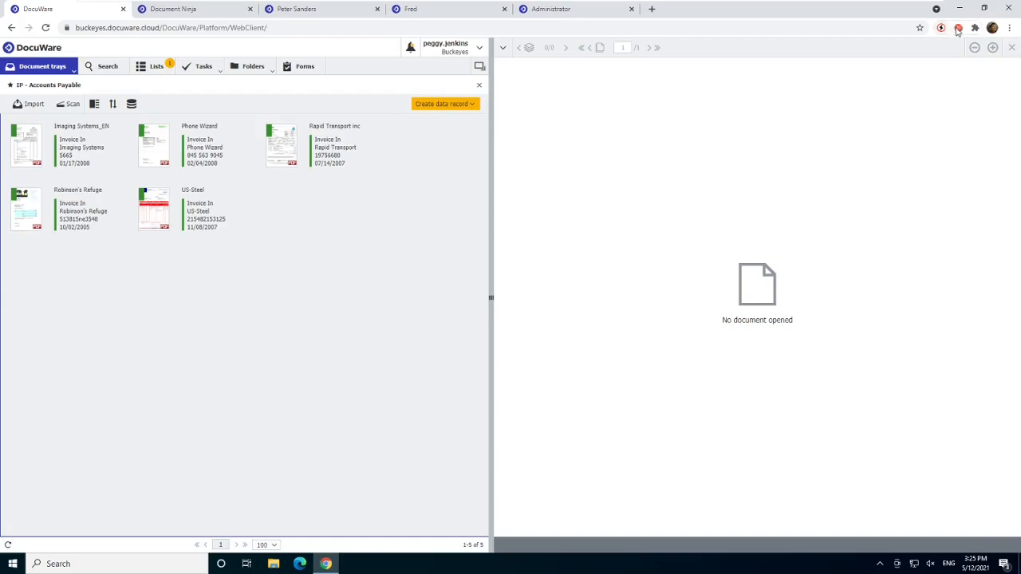
# - Rename the current browser tab to the logged-in user's first name
pyautogui.click(958, 28)
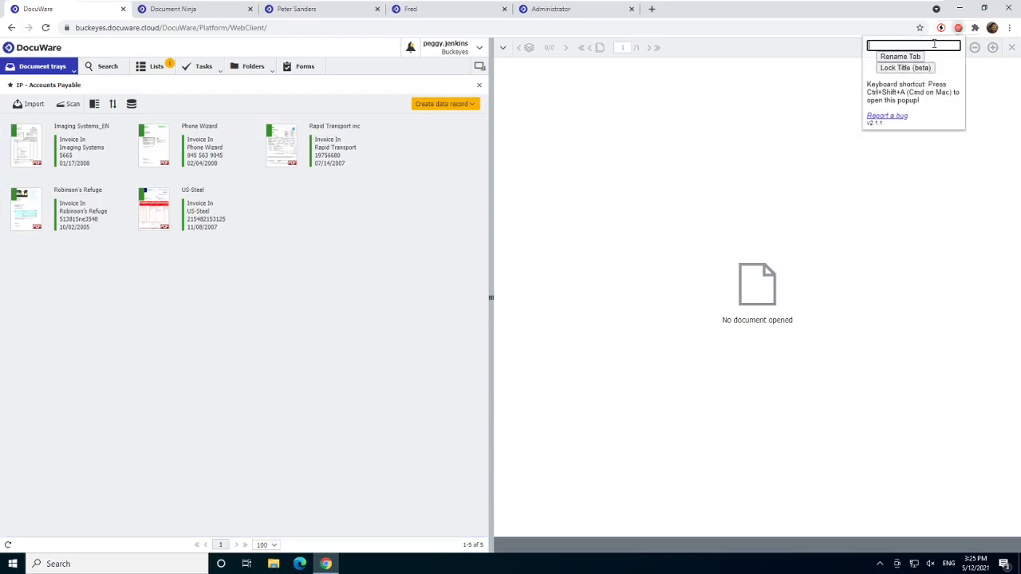
pyautogui.write('Peggy')
pyautogui.click(892, 58)
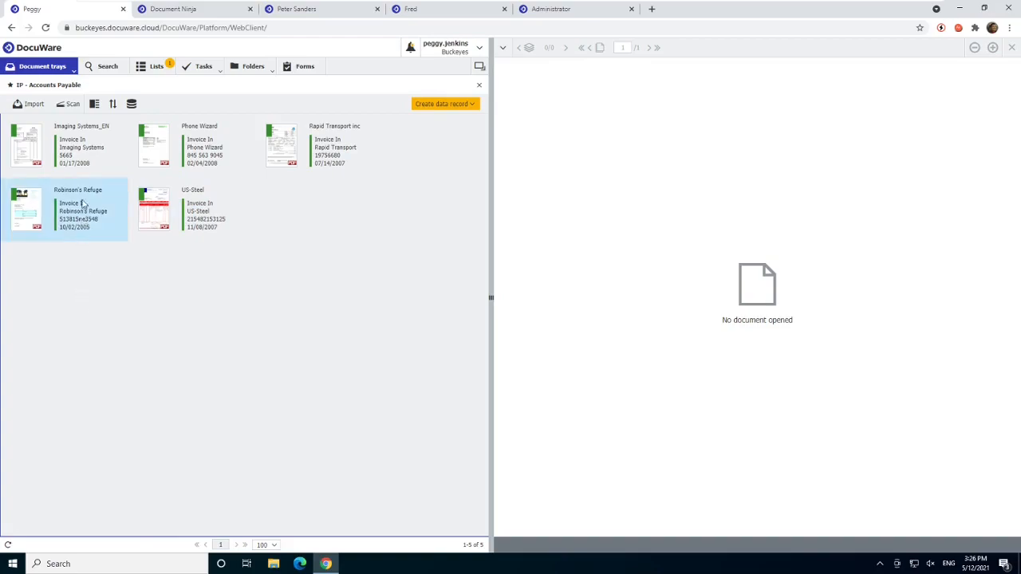
# - Open the IP - Packing Slips tray, switch between it and the IP - Accounts Payable tray, and close Packing Slips
pyautogui.moveTo(92, 149)
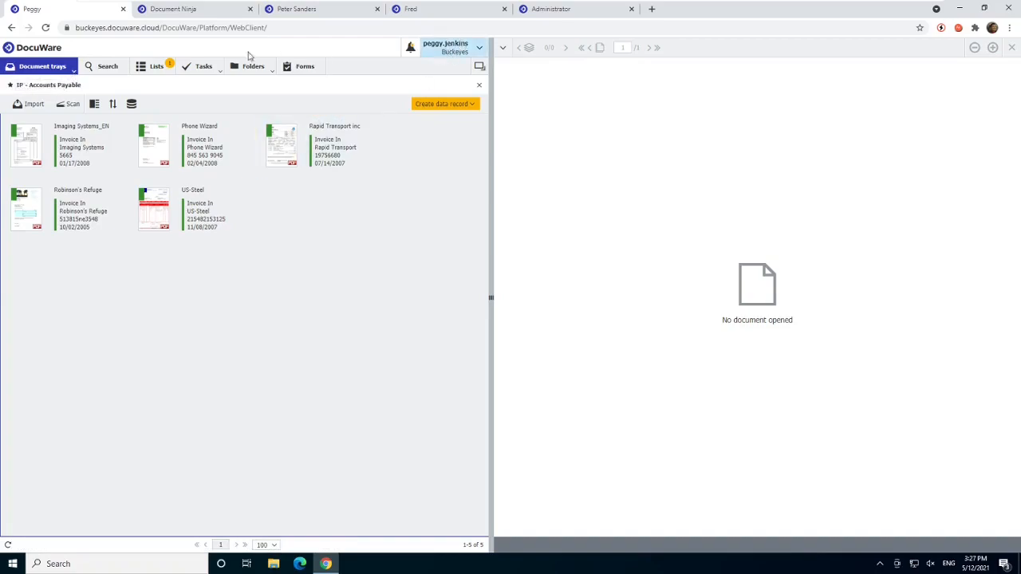
pyautogui.click(58, 72)
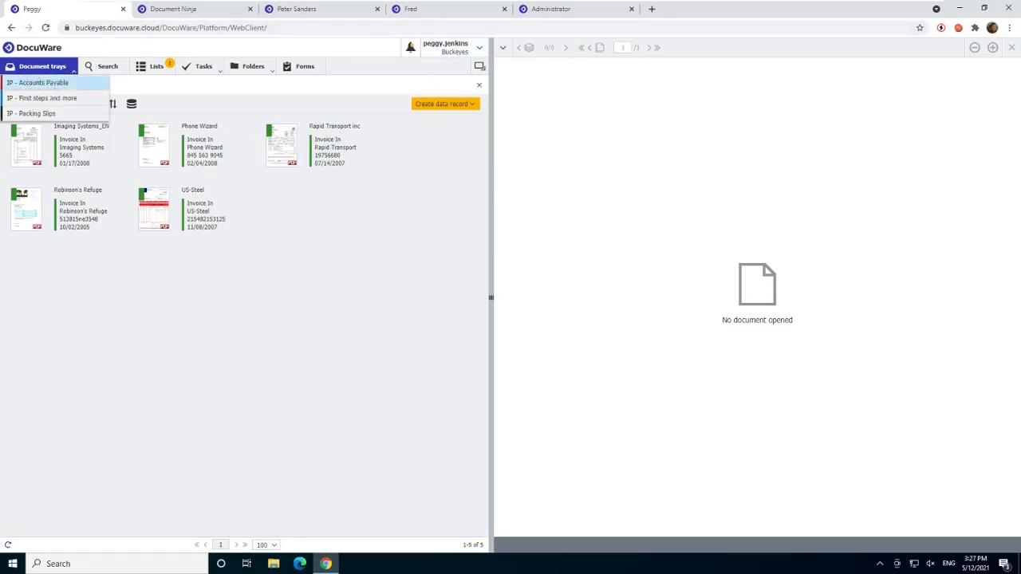
pyautogui.click(43, 115)
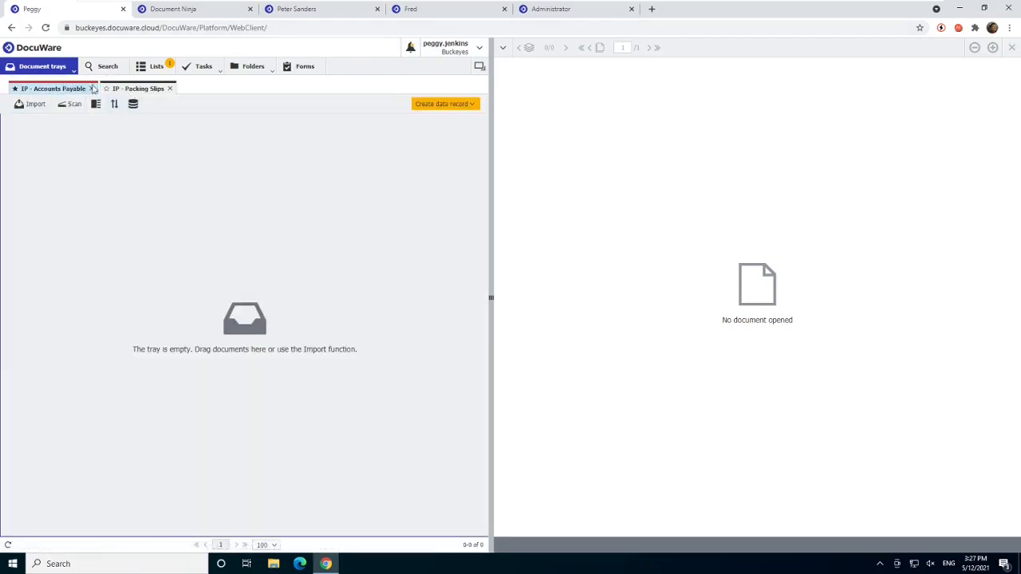
pyautogui.click(59, 91)
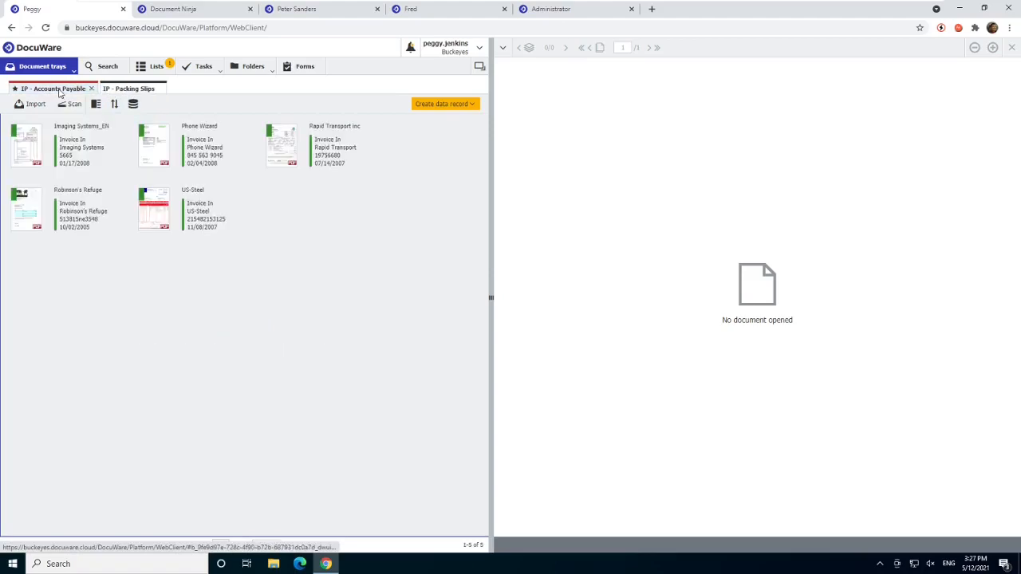
pyautogui.click(124, 92)
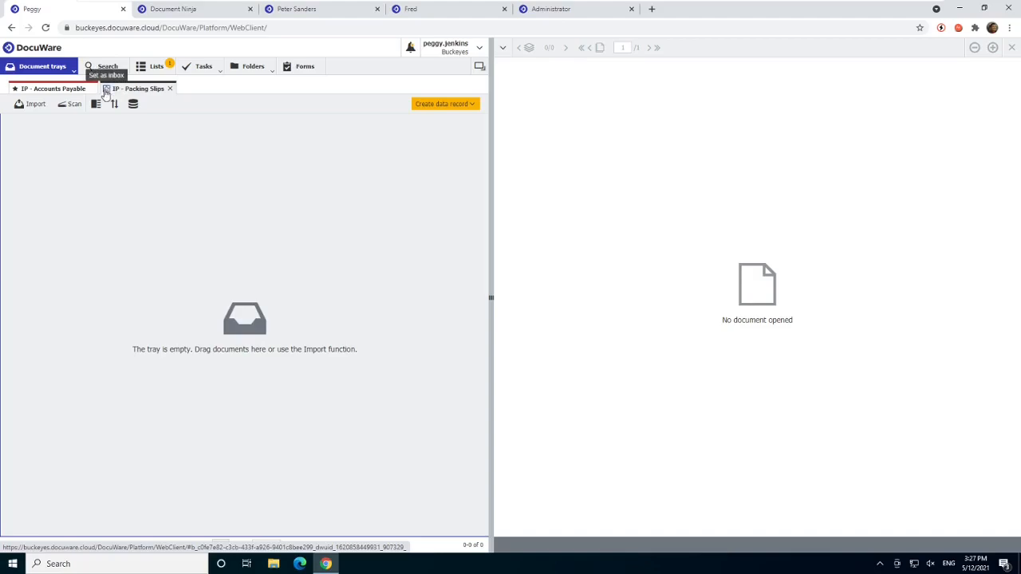
pyautogui.click(16, 89)
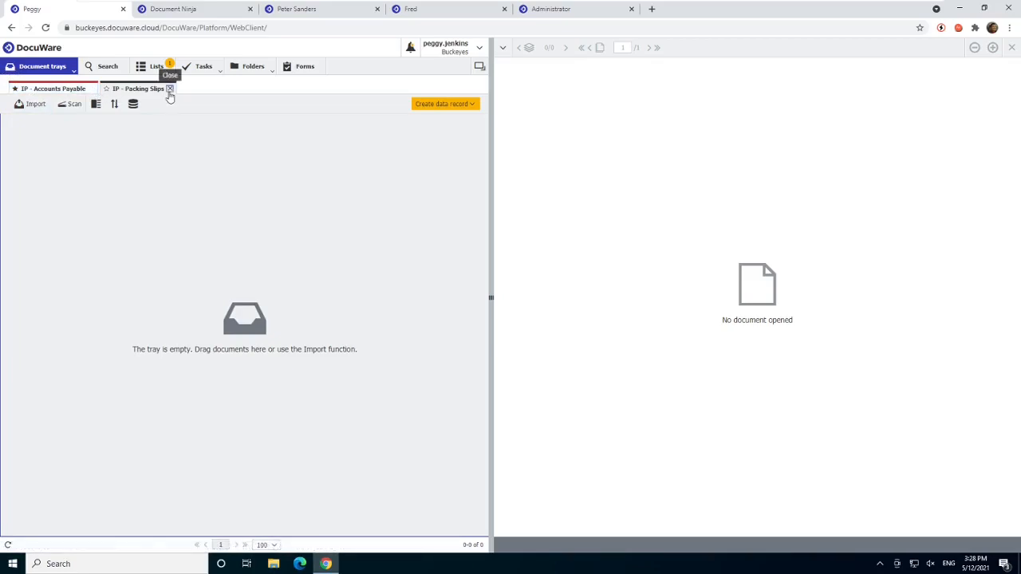
pyautogui.click(169, 89)
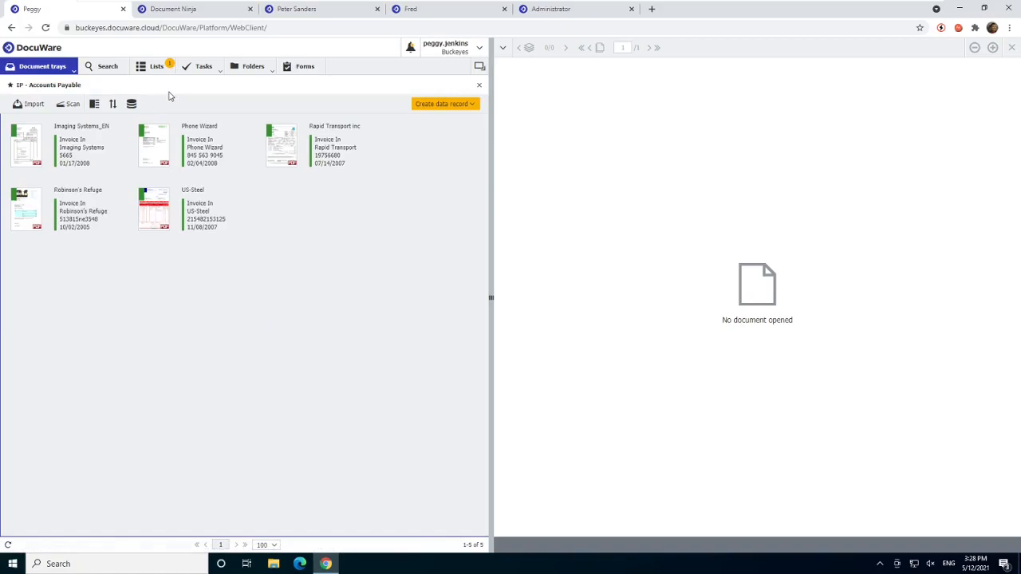
# - Activate the IP - Purchase Orders document tray in the profile settings and save
pyautogui.click(481, 51)
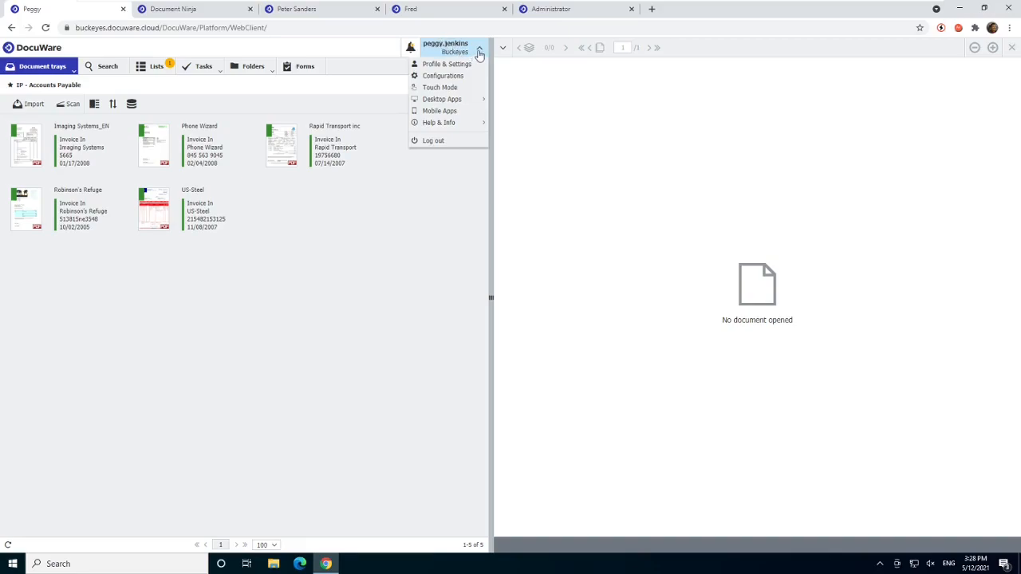
pyautogui.click(478, 51)
pyautogui.click(479, 51)
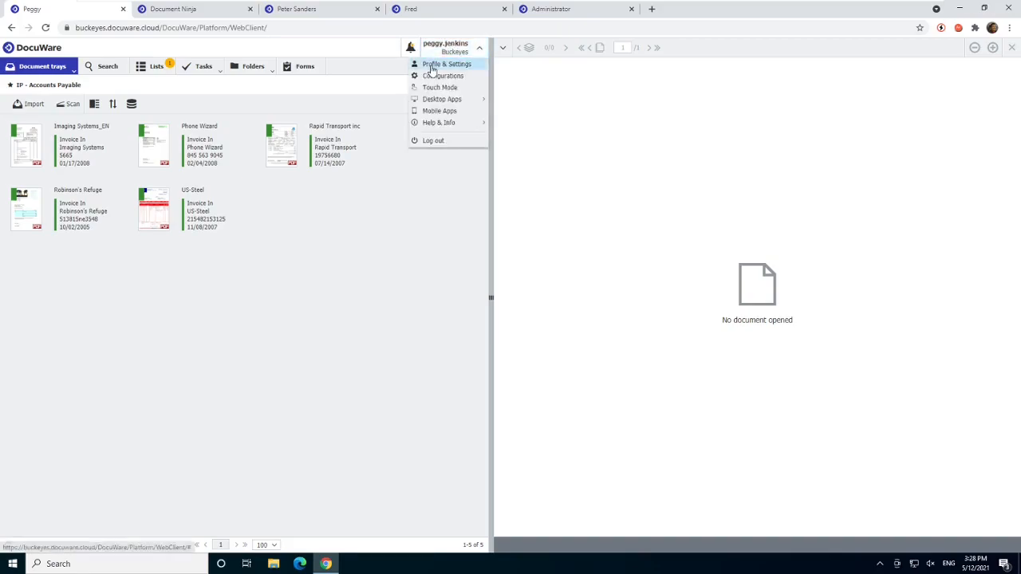
pyautogui.click(432, 66)
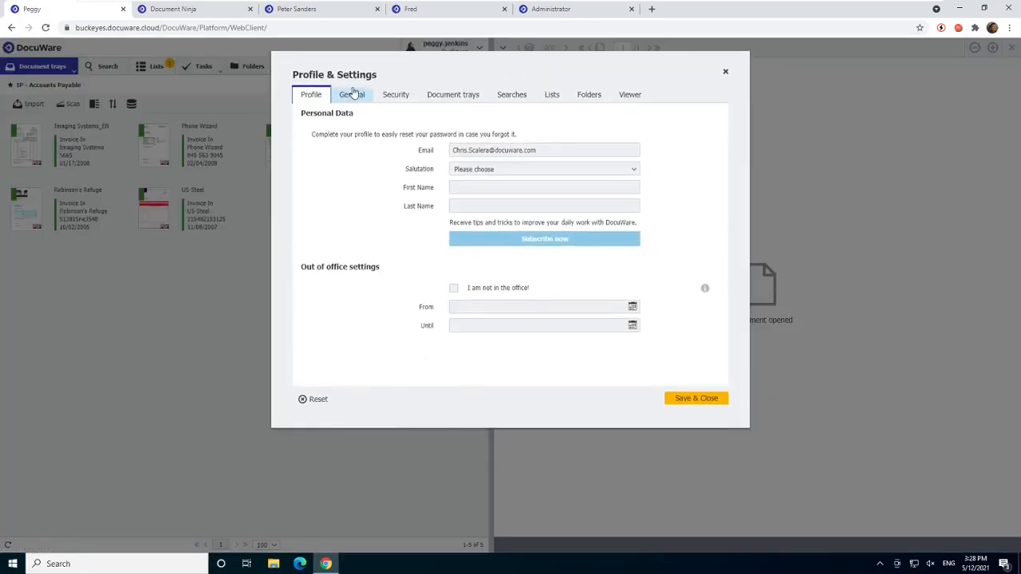
pyautogui.click(472, 98)
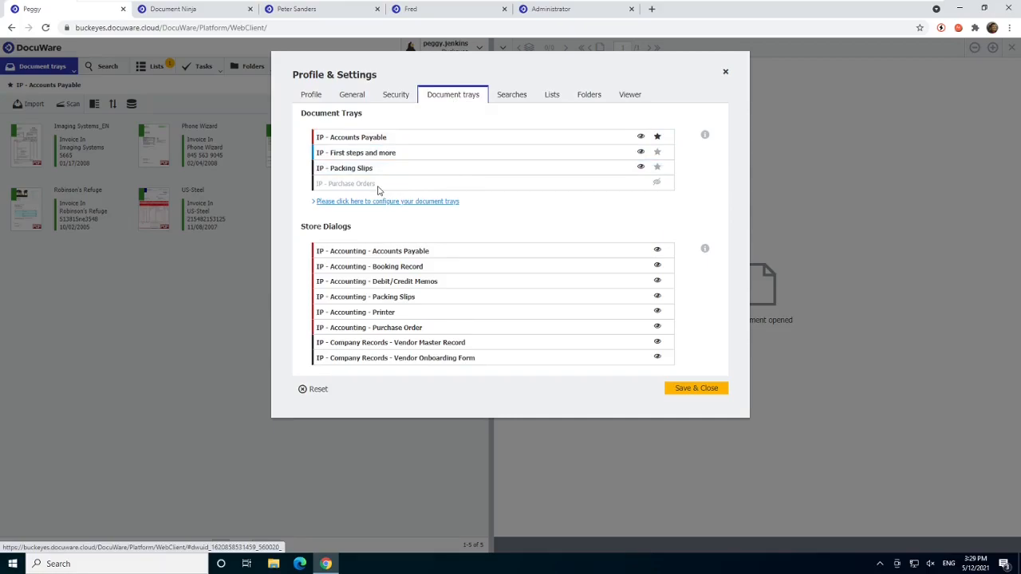
pyautogui.click(657, 183)
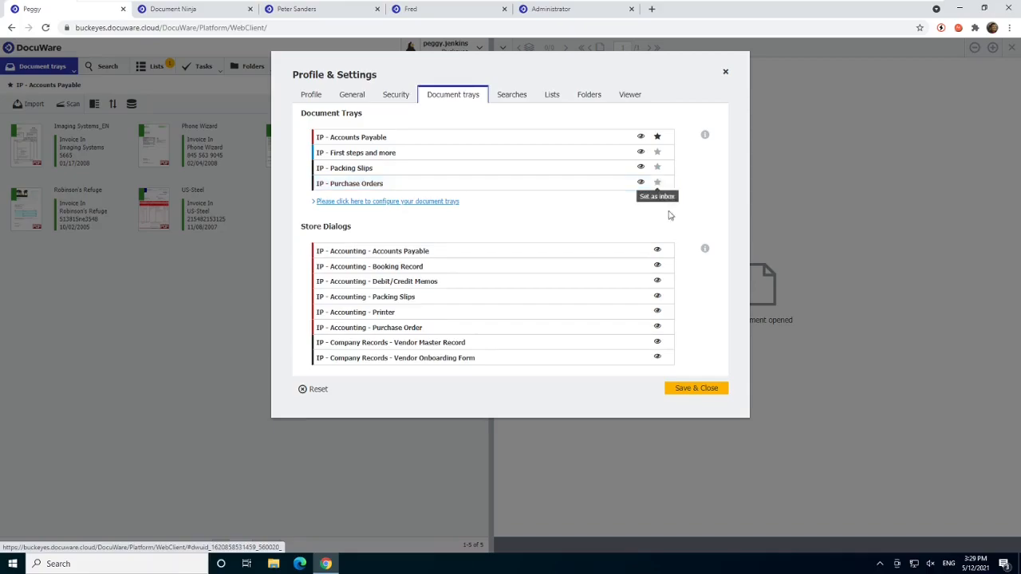
pyautogui.click(699, 390)
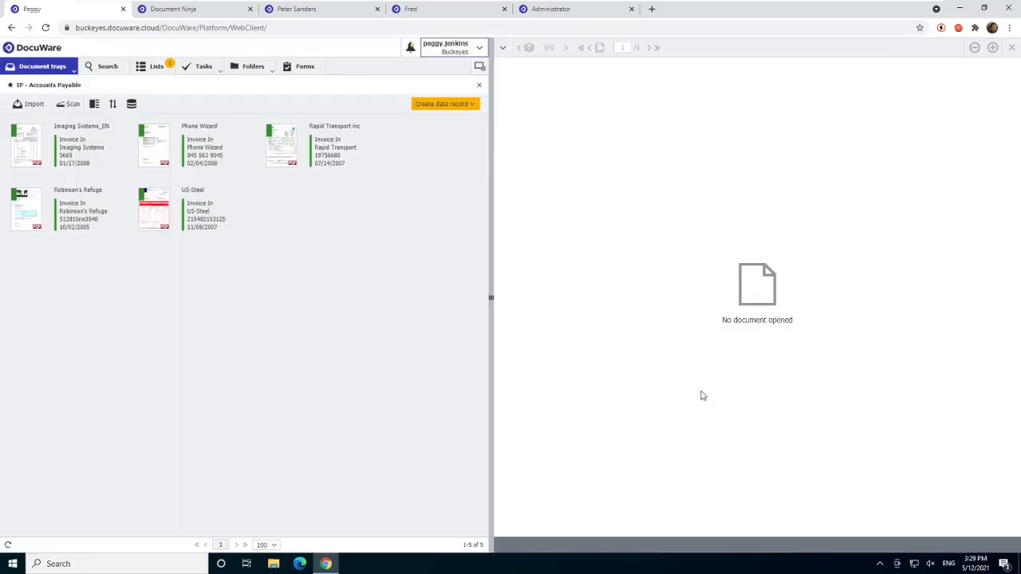
# - Open the IP - Purchase Orders tray to check it, and close it again
pyautogui.click(65, 72)
pyautogui.click(46, 130)
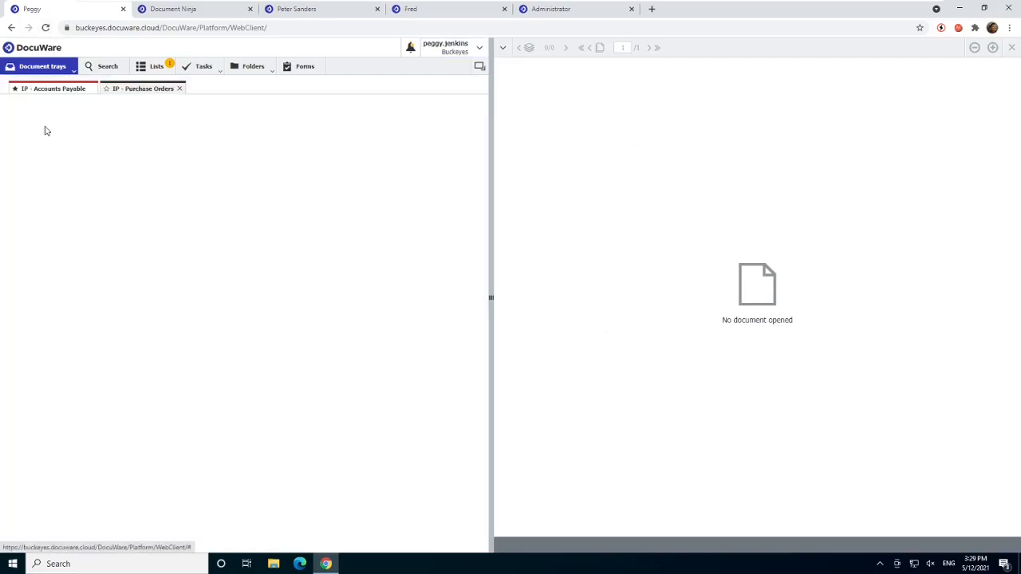
pyautogui.click(178, 89)
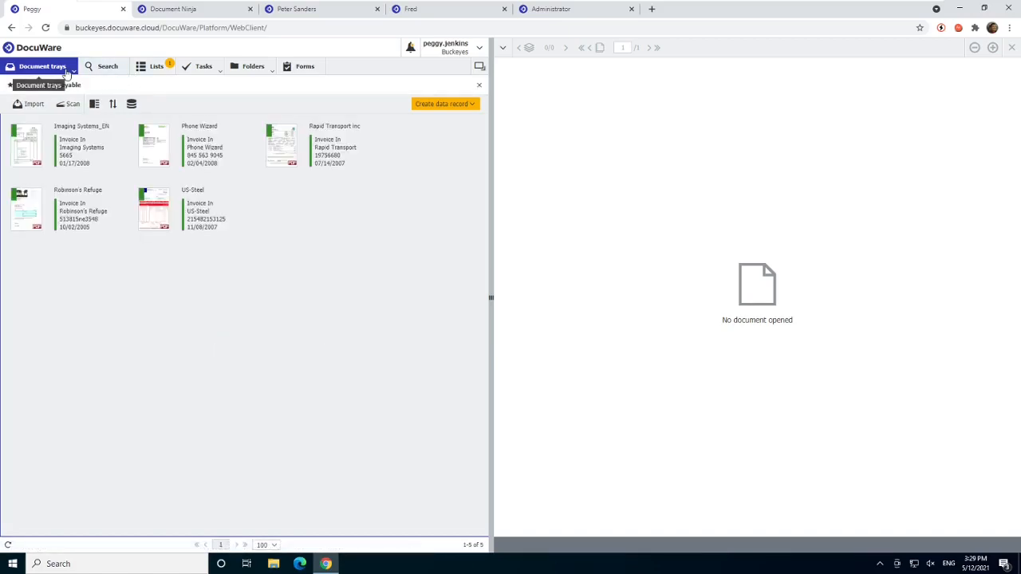
# - Review the US-Steel invoice's index entries and the trays it can be moved to, without moving it
pyautogui.moveTo(194, 217)
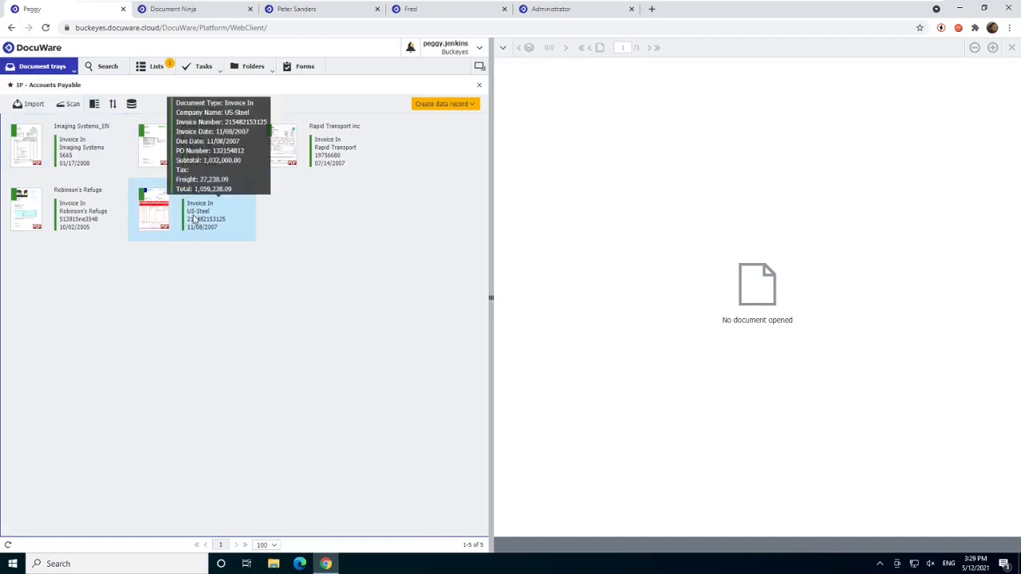
pyautogui.rightClick(194, 217)
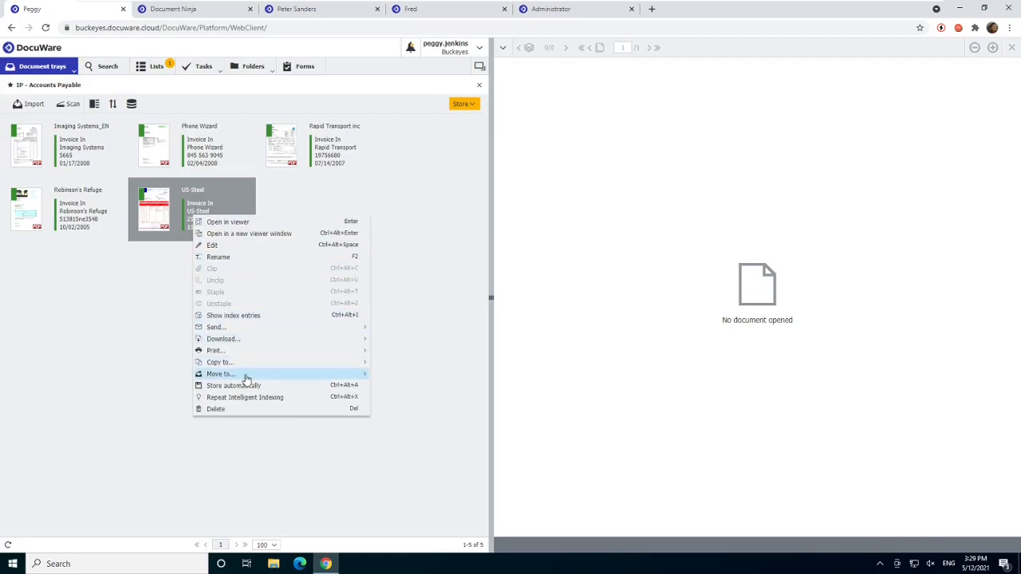
pyautogui.moveTo(246, 378)
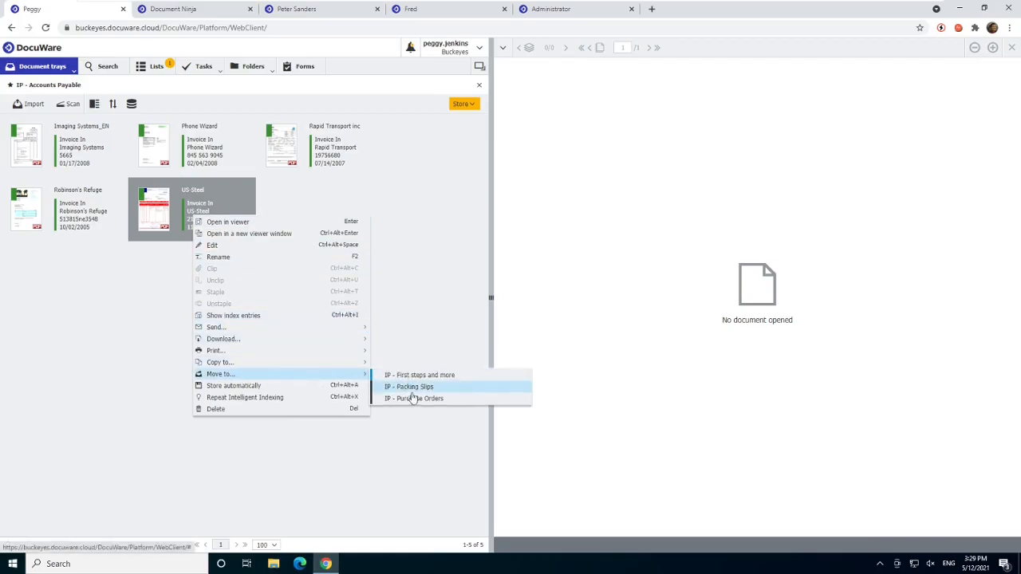
pyautogui.click(449, 241)
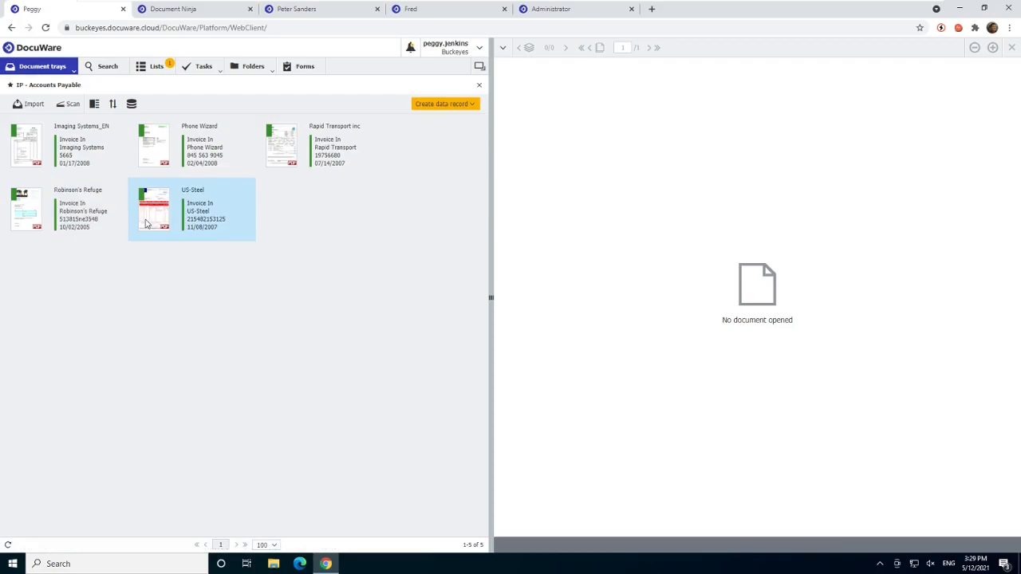
pyautogui.moveTo(121, 165)
pyautogui.moveTo(206, 217)
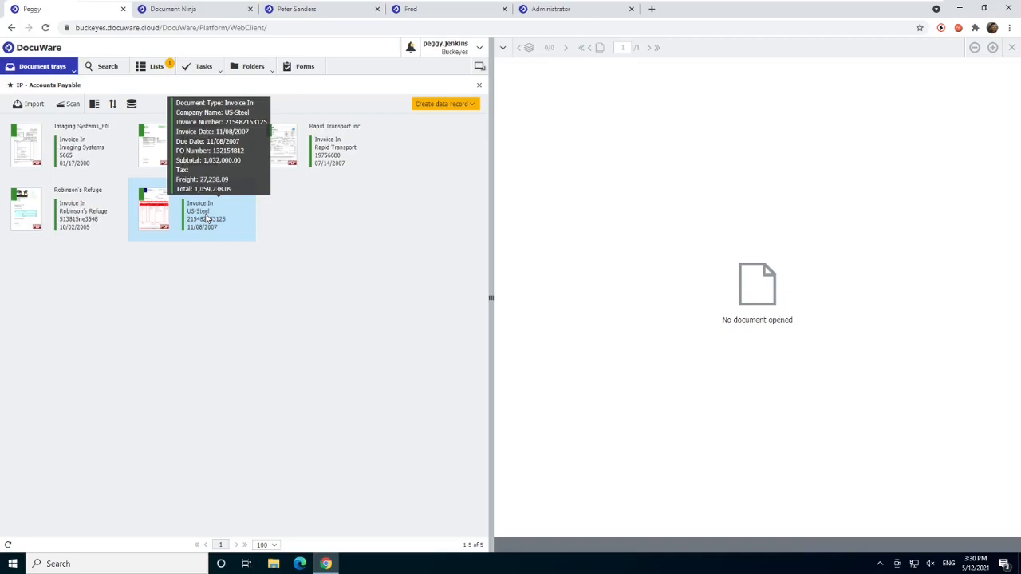
# - Show the IP - Accounts Payable tray in table view, return it to index cards view, and reset the sorting
pyautogui.click(97, 113)
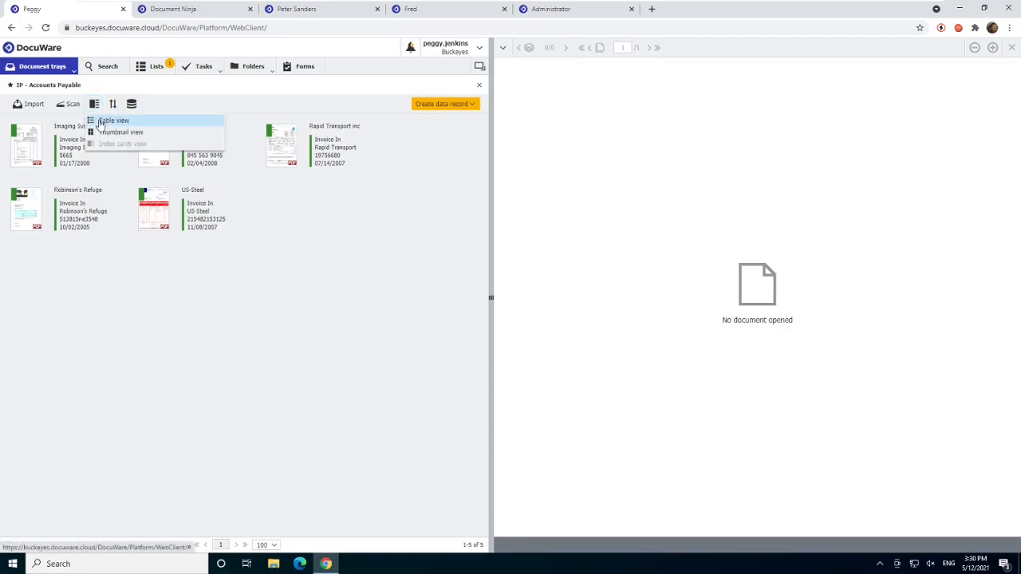
pyautogui.click(100, 122)
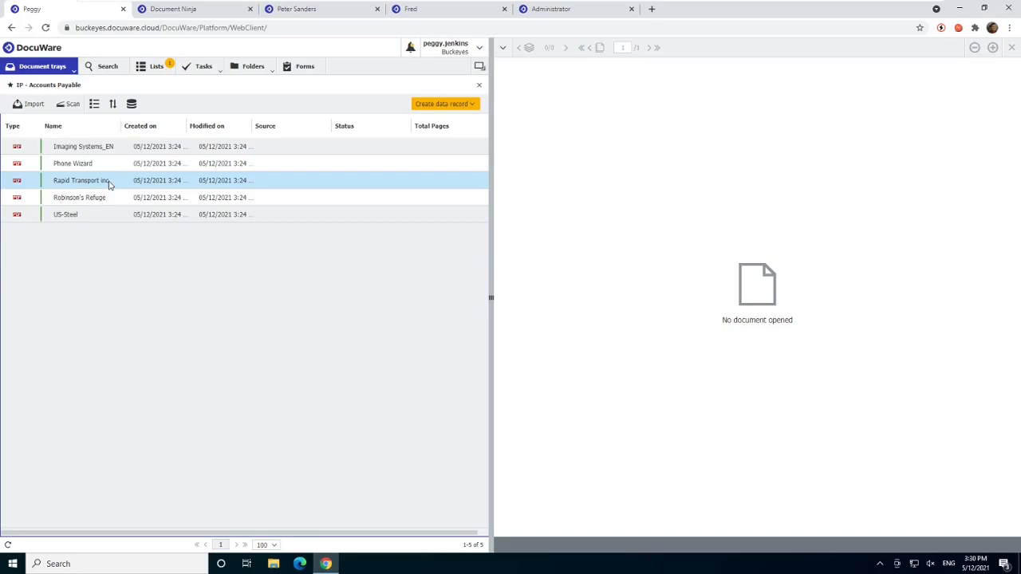
pyautogui.click(94, 105)
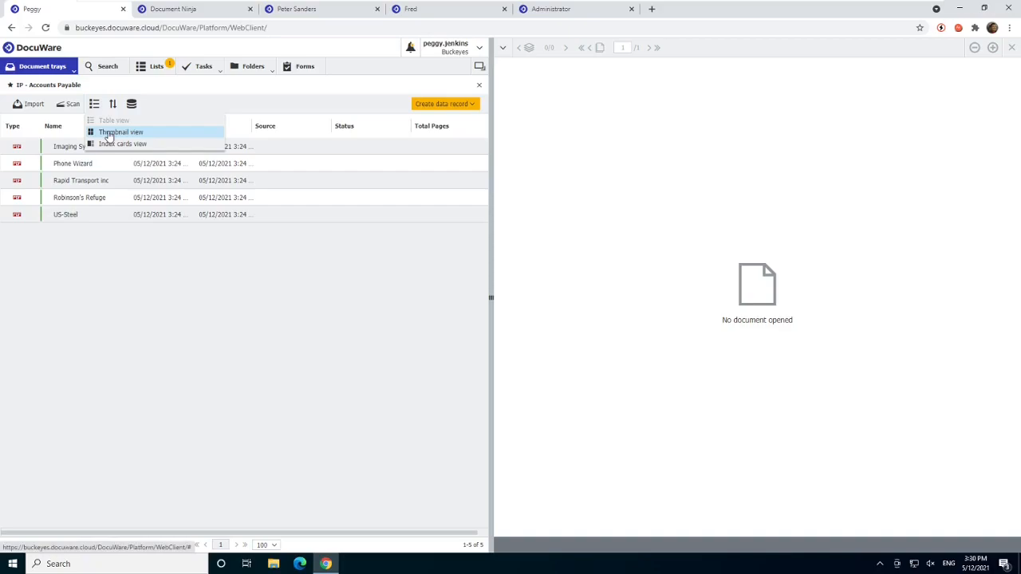
pyautogui.click(115, 144)
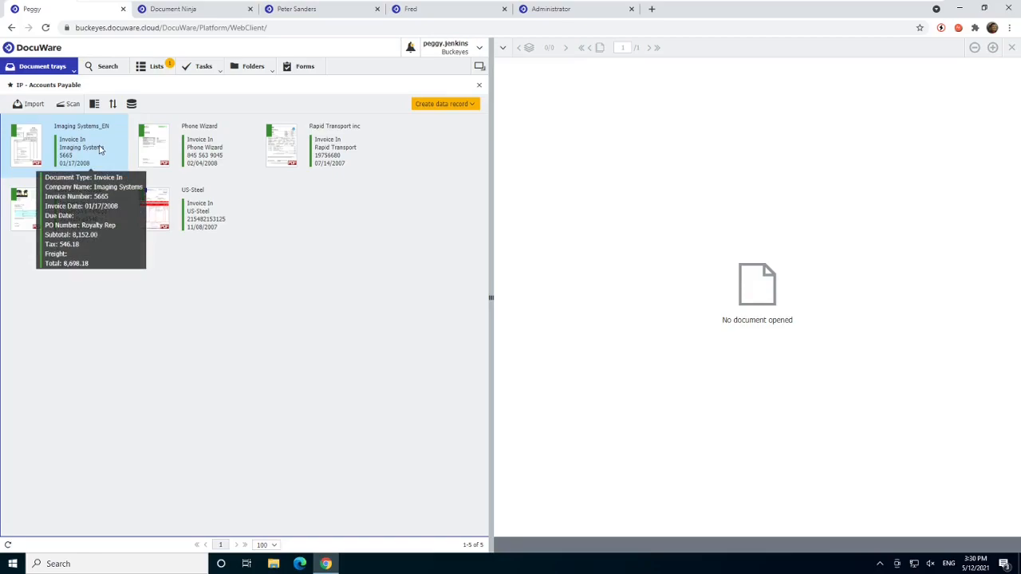
pyautogui.click(112, 105)
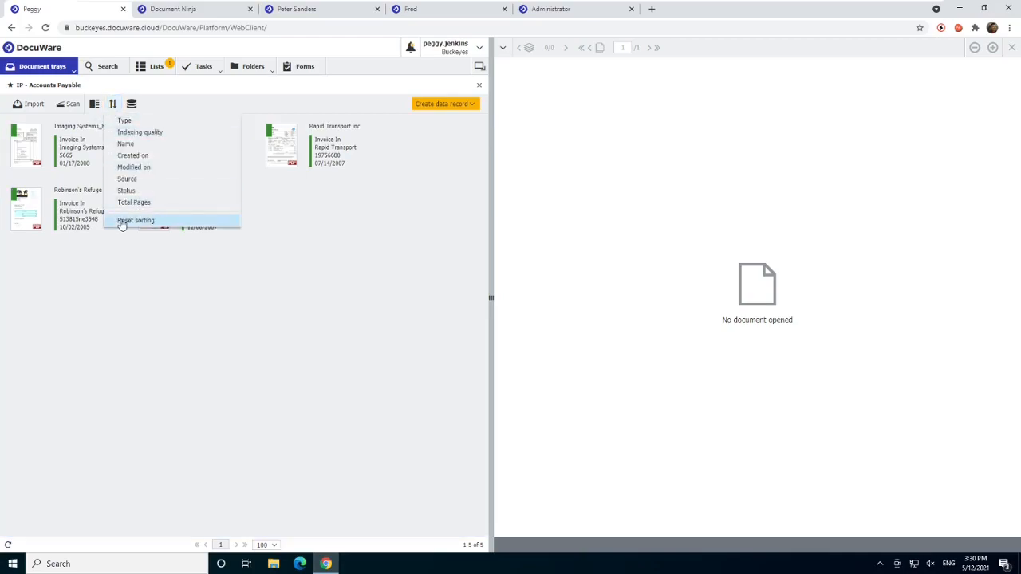
pyautogui.click(126, 221)
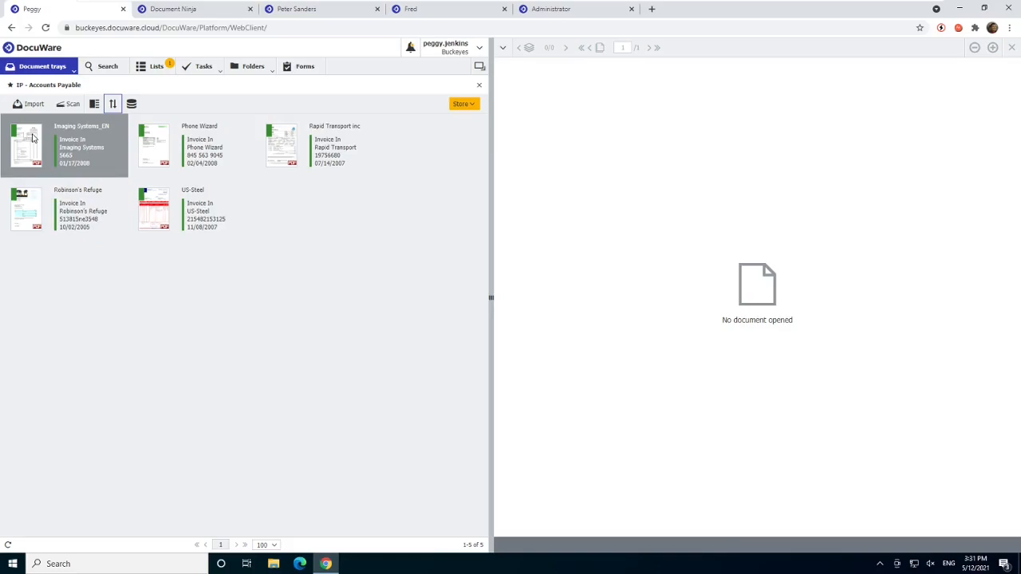
# - Select all five invoices and store the Imaging Systems and Phone Wizard ones using the IP - Accounting - Accounts Payable store dialog
pyautogui.keyDown('shift'); pyautogui.click(178, 231); pyautogui.keyUp('shift')
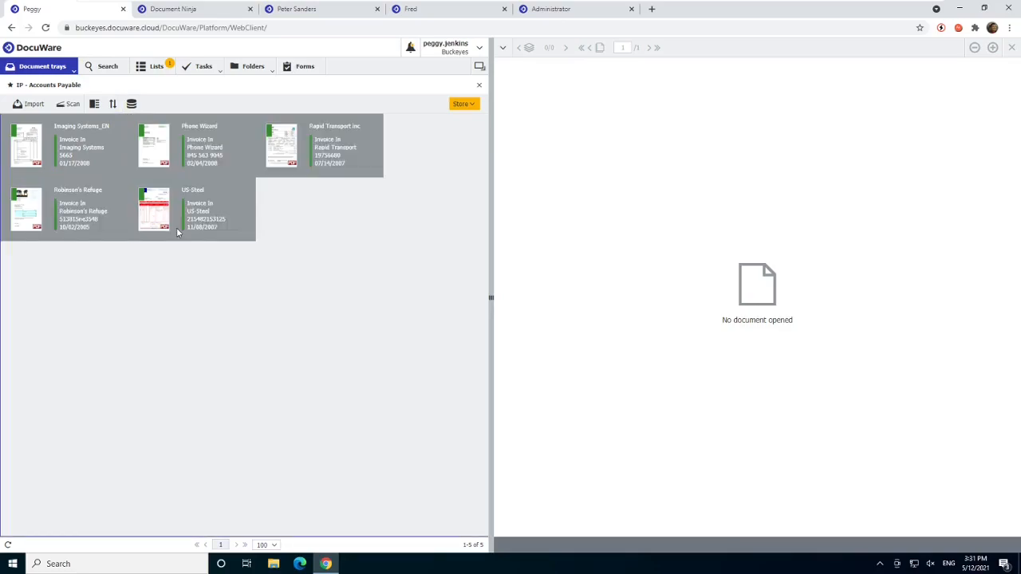
pyautogui.click(473, 105)
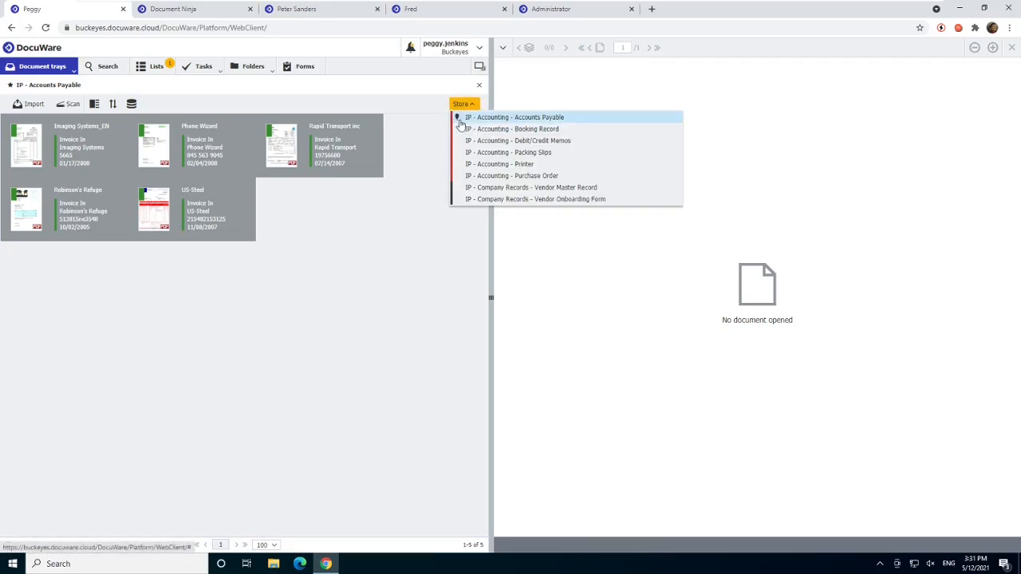
pyautogui.click(459, 119)
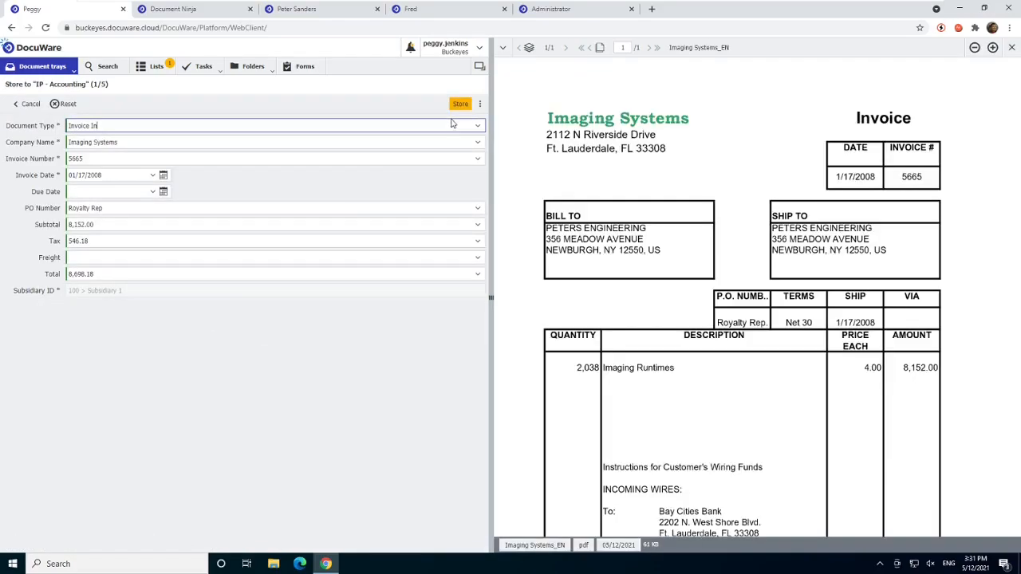
pyautogui.click(461, 105)
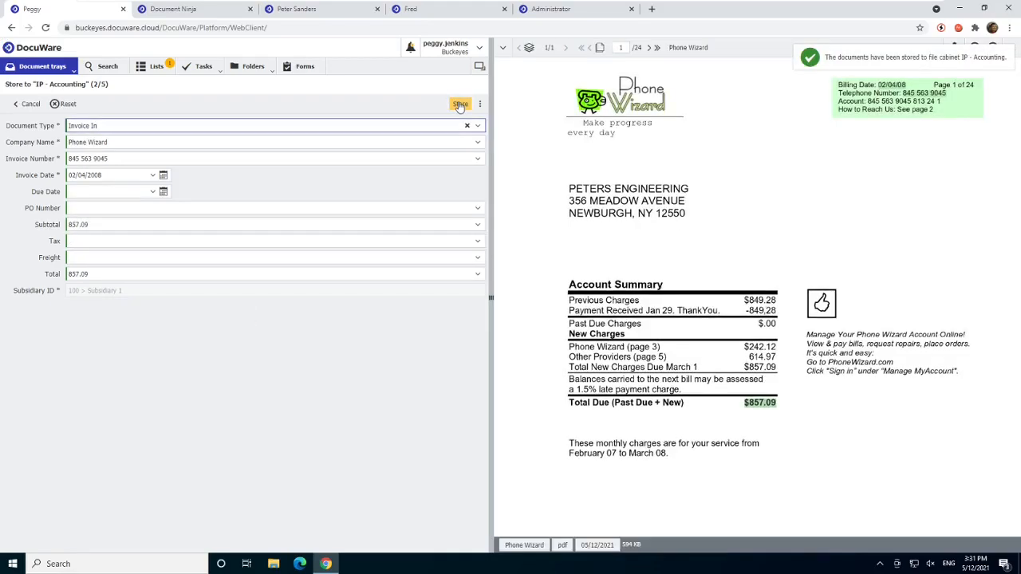
pyautogui.click(460, 105)
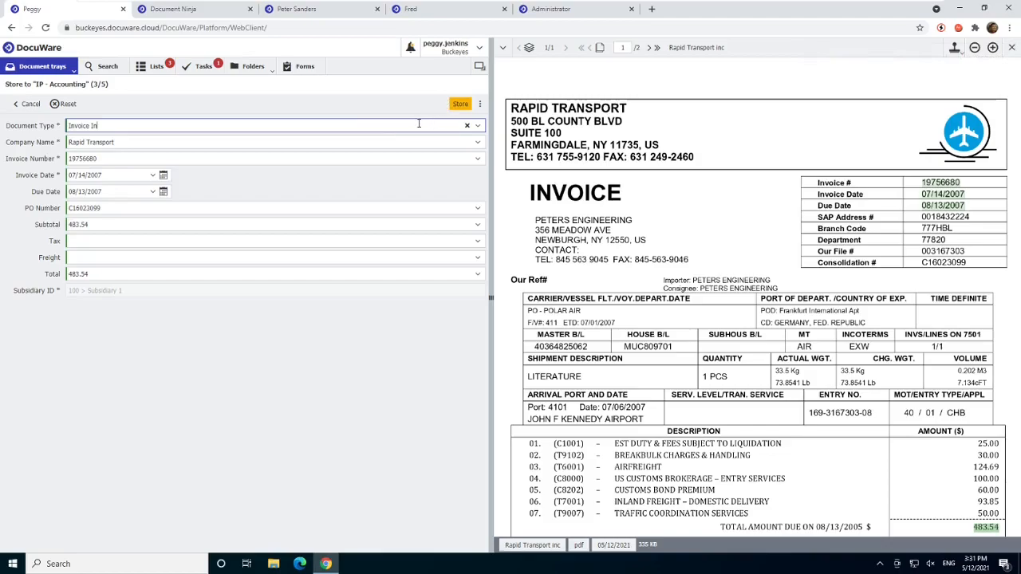
# - Set the Rapid Transport invoice's document type to Invoice, and store it along with the Robinson's Refuge and US-Steel invoices
pyautogui.press('BackSpace')
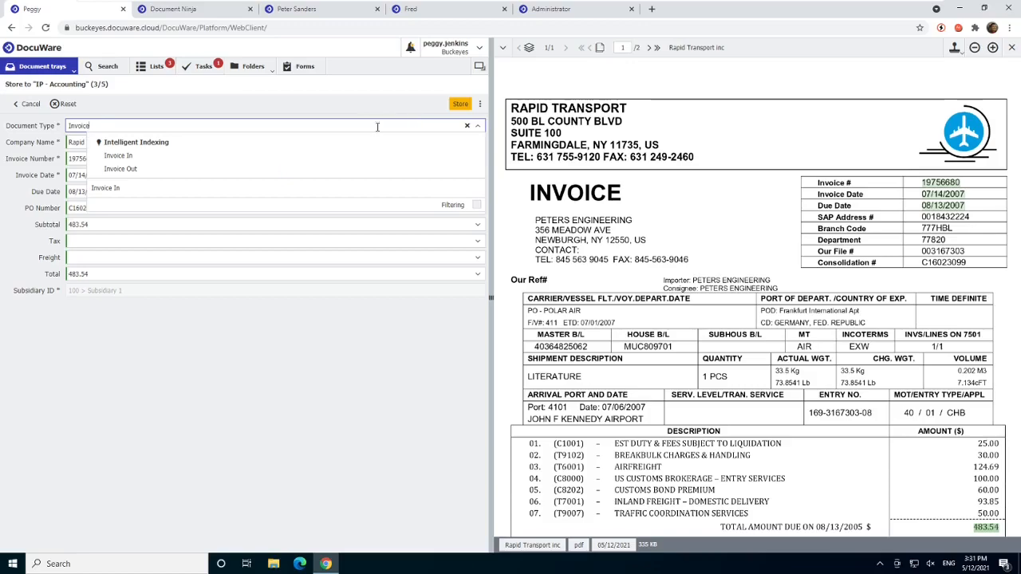
pyautogui.click(158, 127)
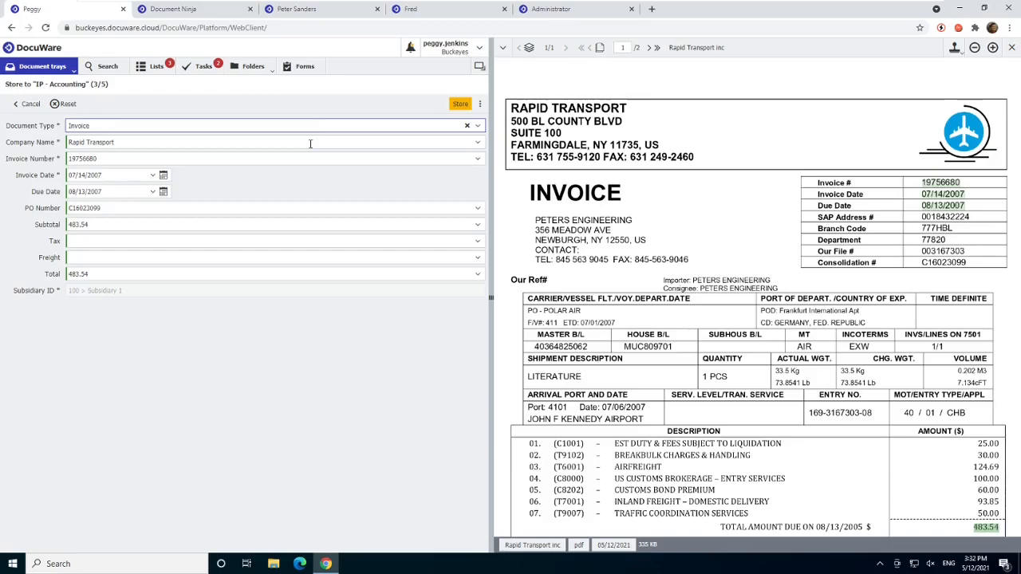
pyautogui.click(457, 105)
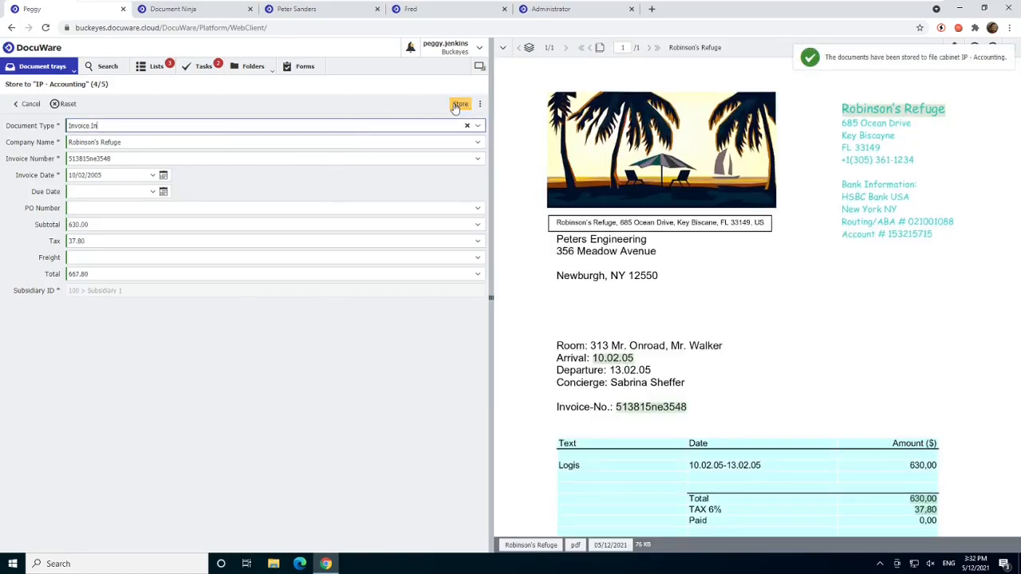
pyautogui.click(455, 106)
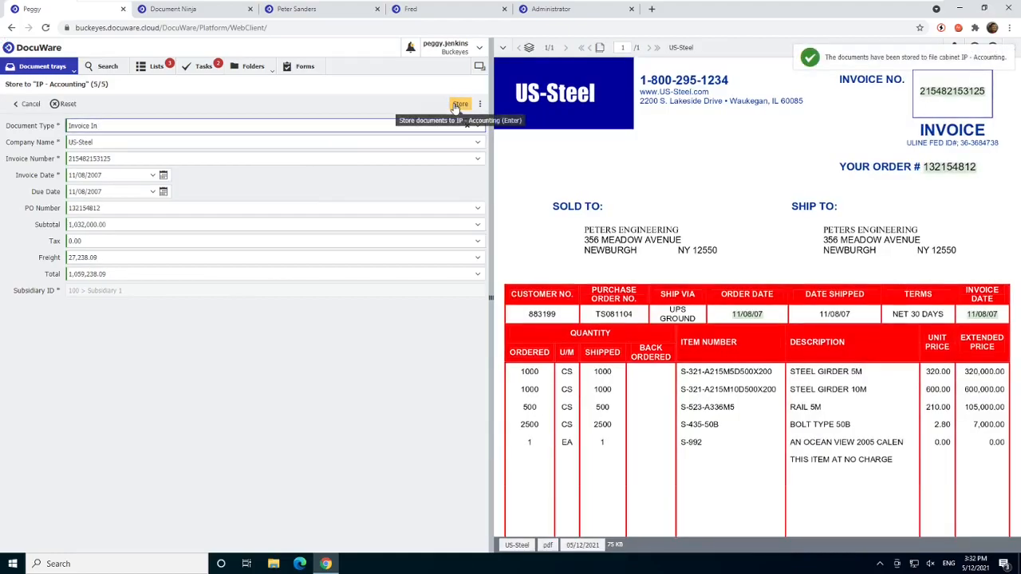
pyautogui.click(456, 106)
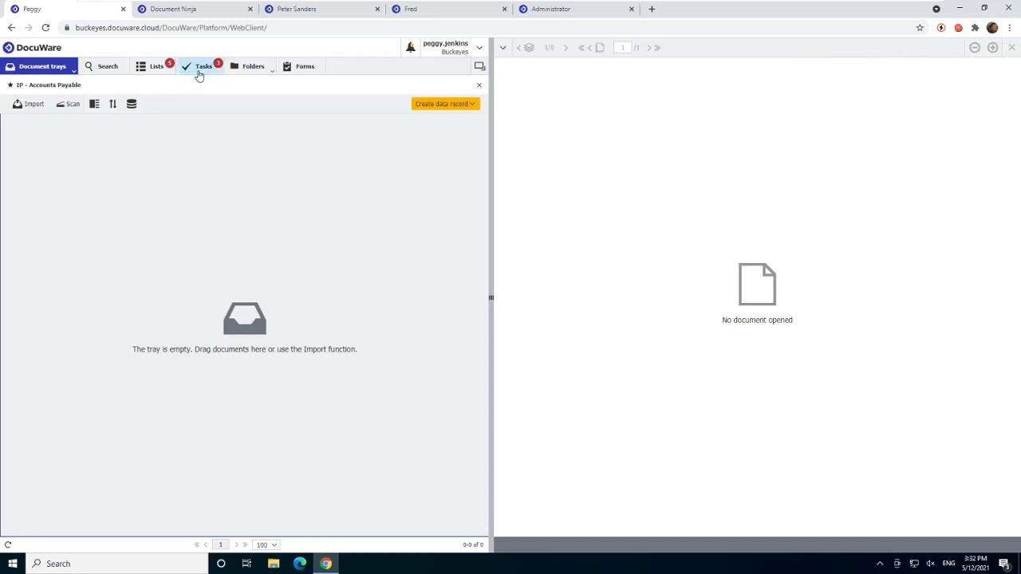
# - Review the workflow tasks waiting under IP - 1 Validation and IP - 2 Assign Approvers
pyautogui.click(199, 72)
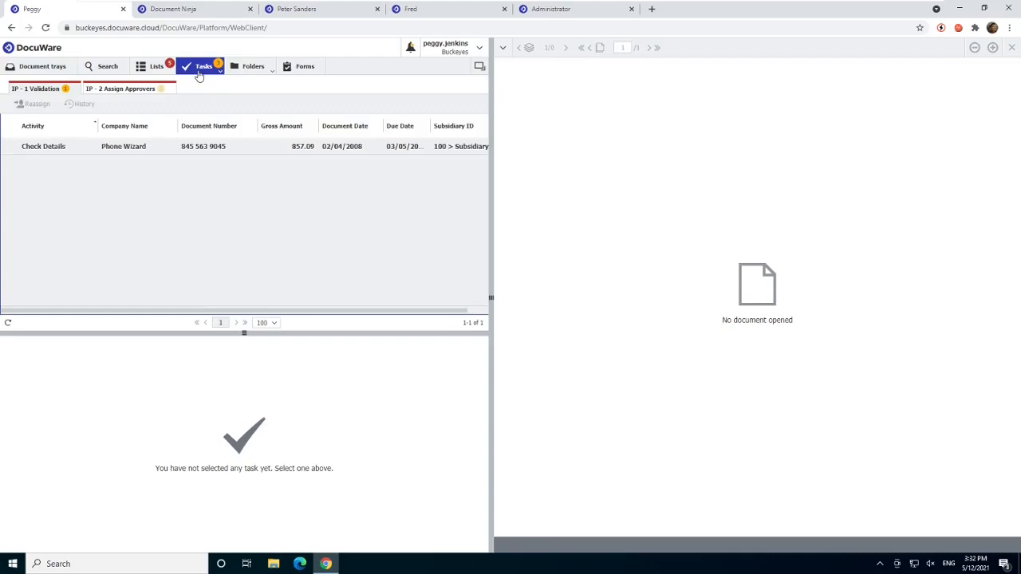
pyautogui.click(139, 92)
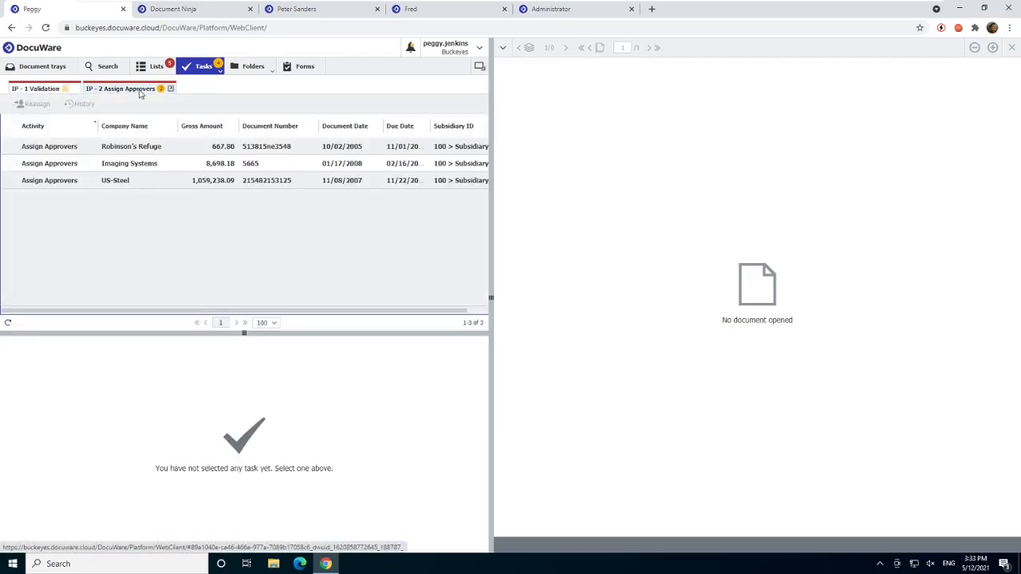
pyautogui.click(106, 170)
# - Open the Phone Wizard Check Details task in IP - 1 Validation and display its invoice
pyautogui.click(36, 92)
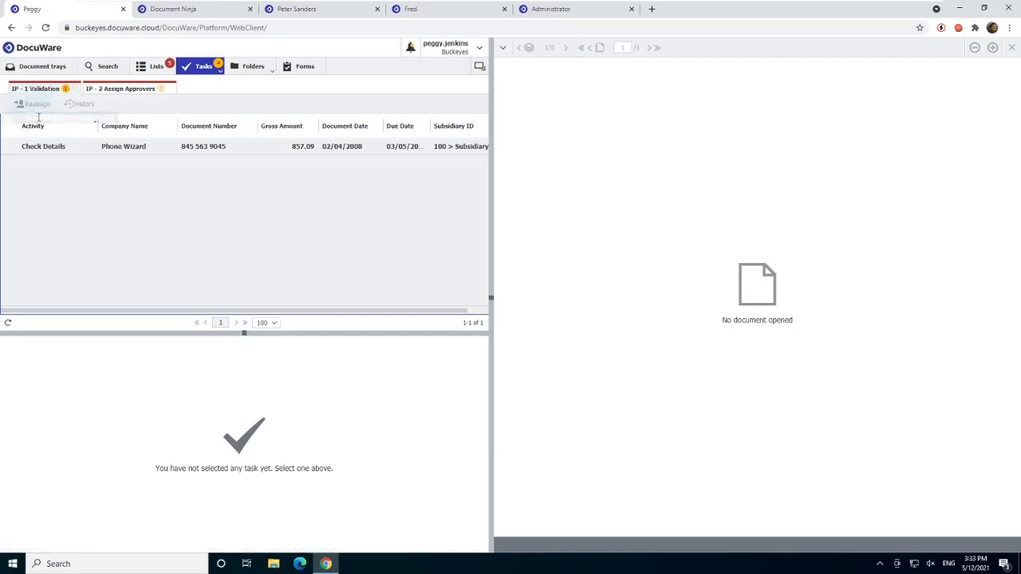
pyautogui.click(53, 151)
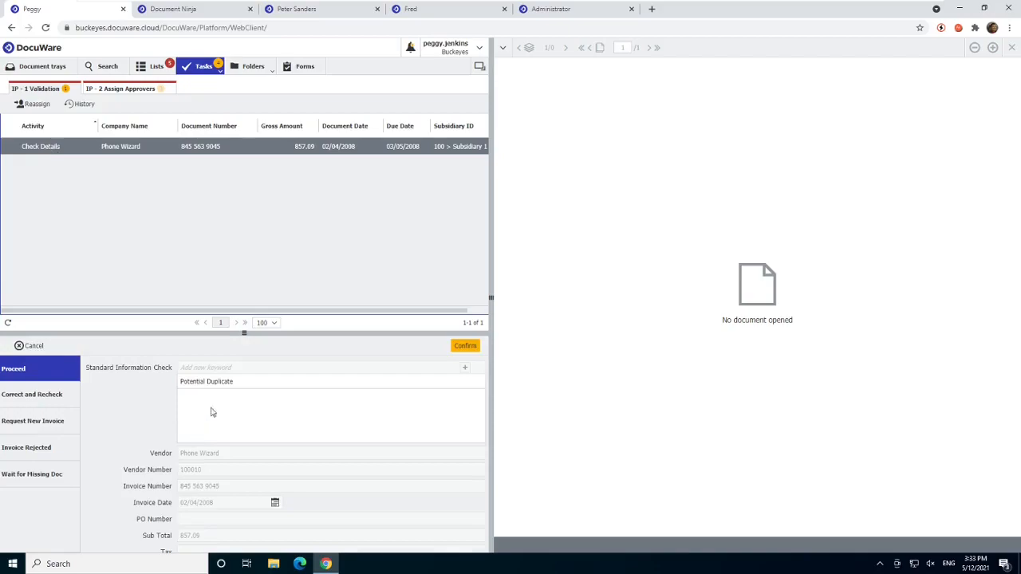
pyautogui.click(179, 148)
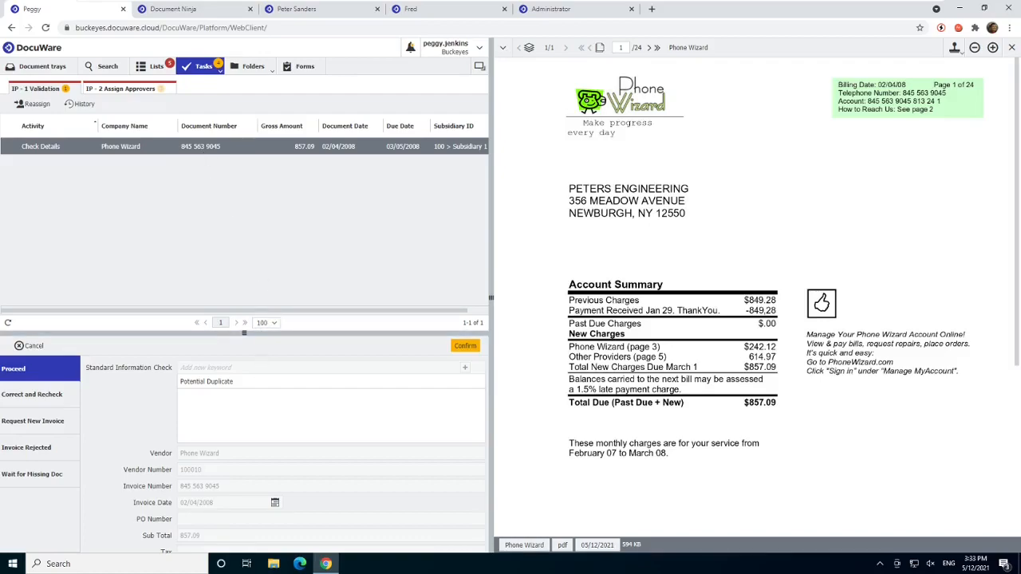
pyautogui.moveTo(477, 154); pyautogui.dragTo(490, 195)
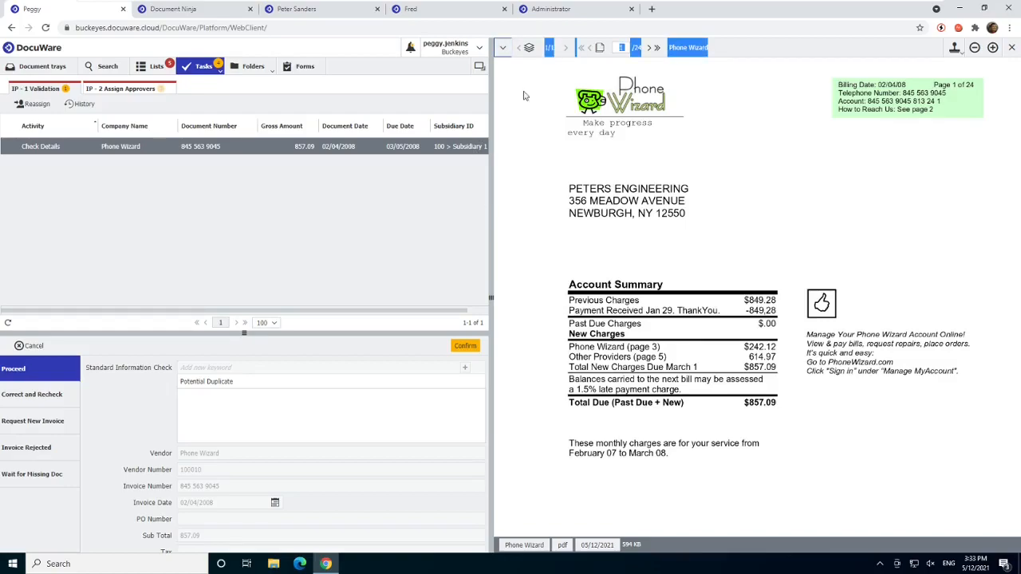
# - Look up the related IP - Duplicate Invoice results for the Phone Wizard invoice and view the matching document
pyautogui.click(503, 48)
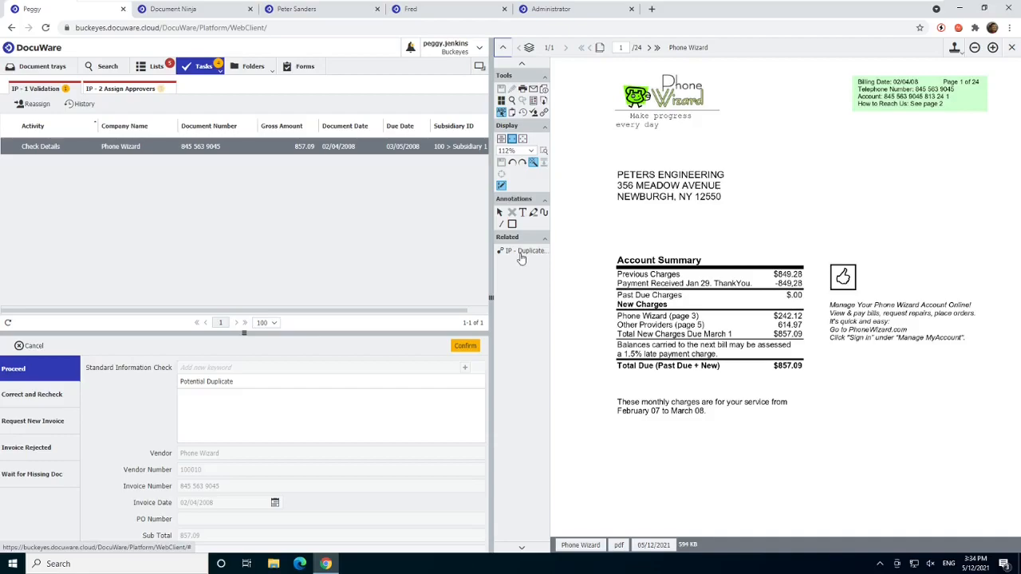
pyautogui.click(521, 251)
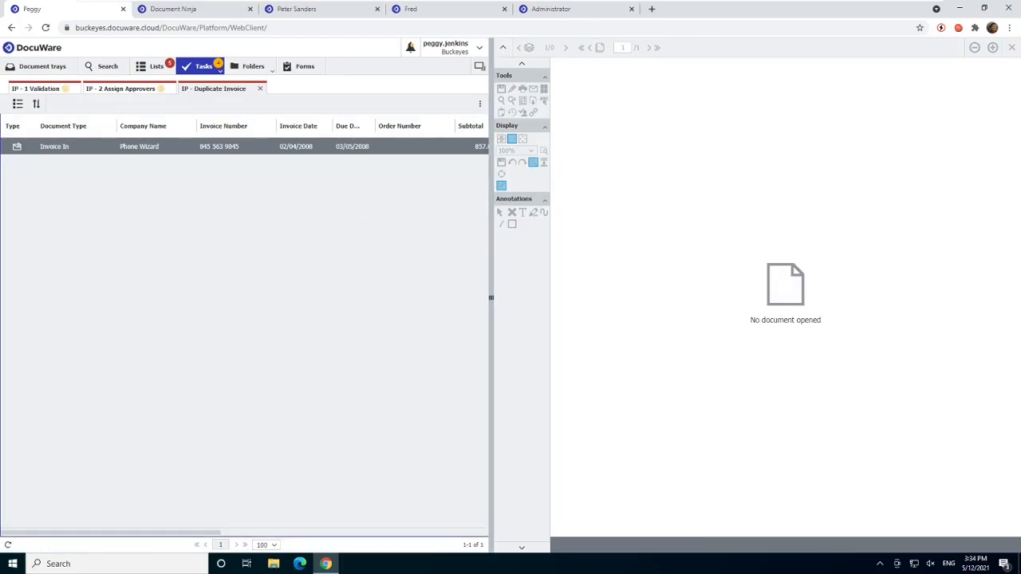
pyautogui.doubleClick(207, 146)
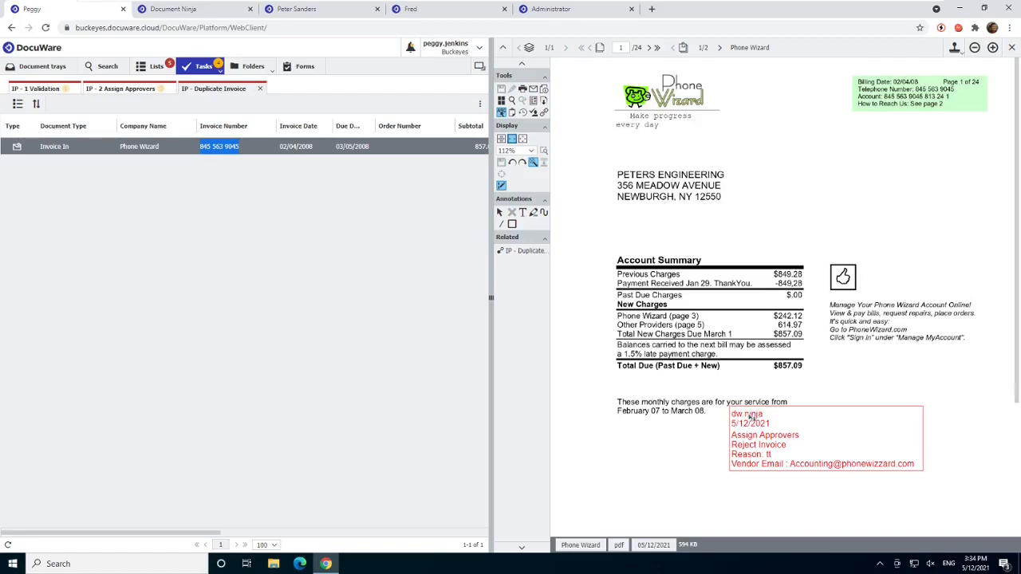
# - Confirm the Phone Wizard validation task with the Proceed decision
pyautogui.click(45, 93)
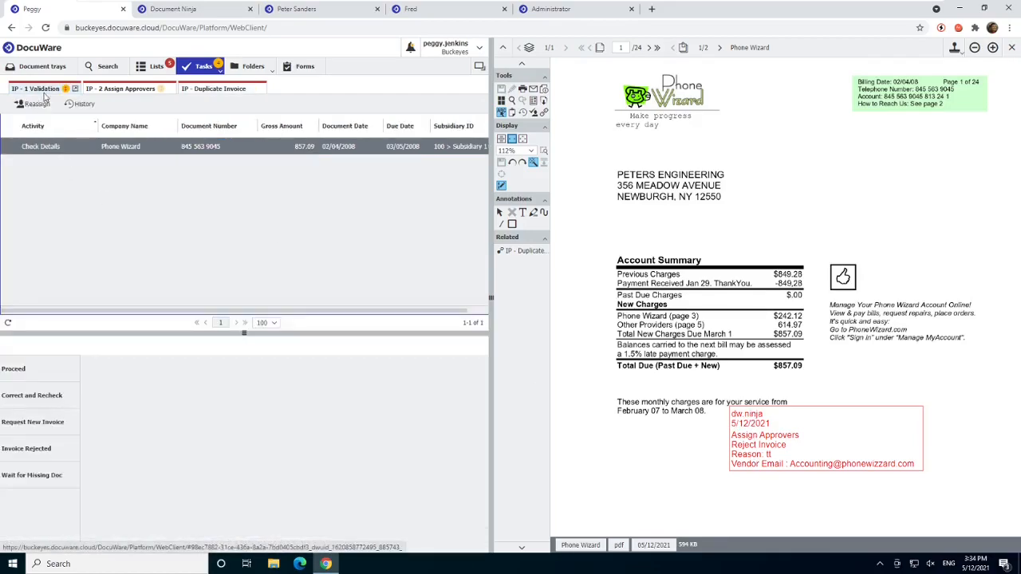
pyautogui.click(23, 368)
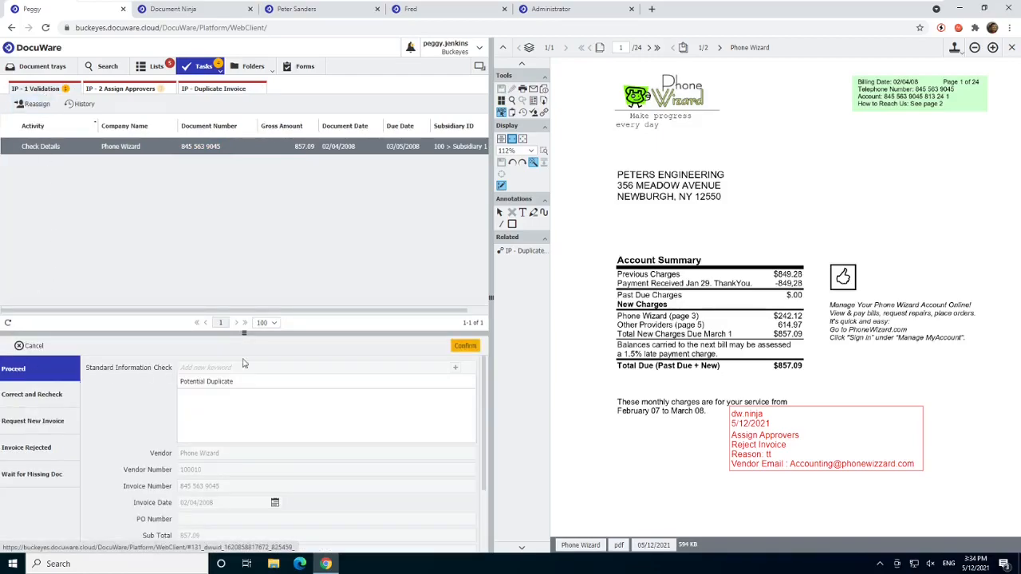
pyautogui.click(466, 346)
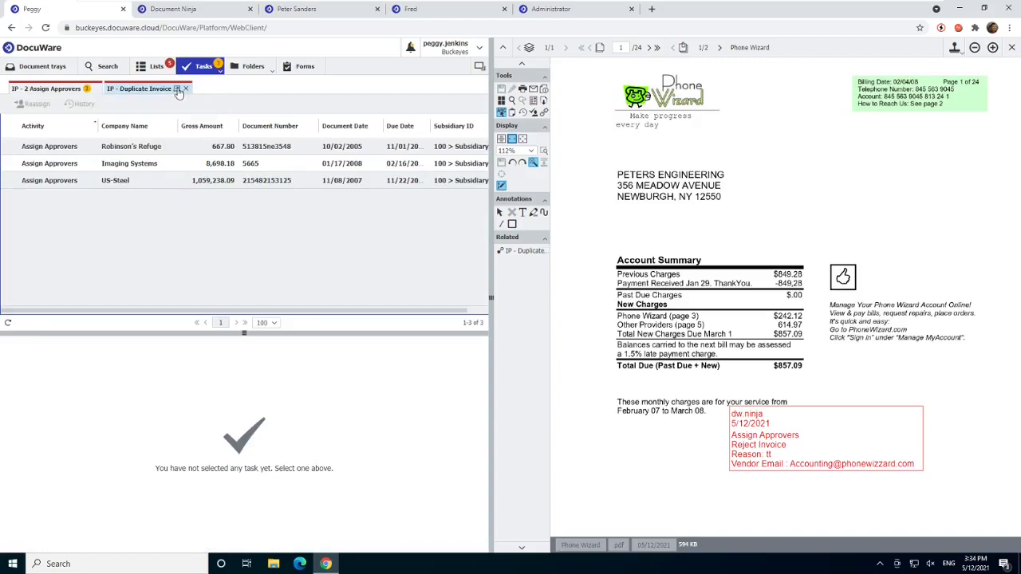
# - Close the IP - Duplicate Invoice results and refresh the IP - 2 Assign Approvers tasks
pyautogui.click(187, 89)
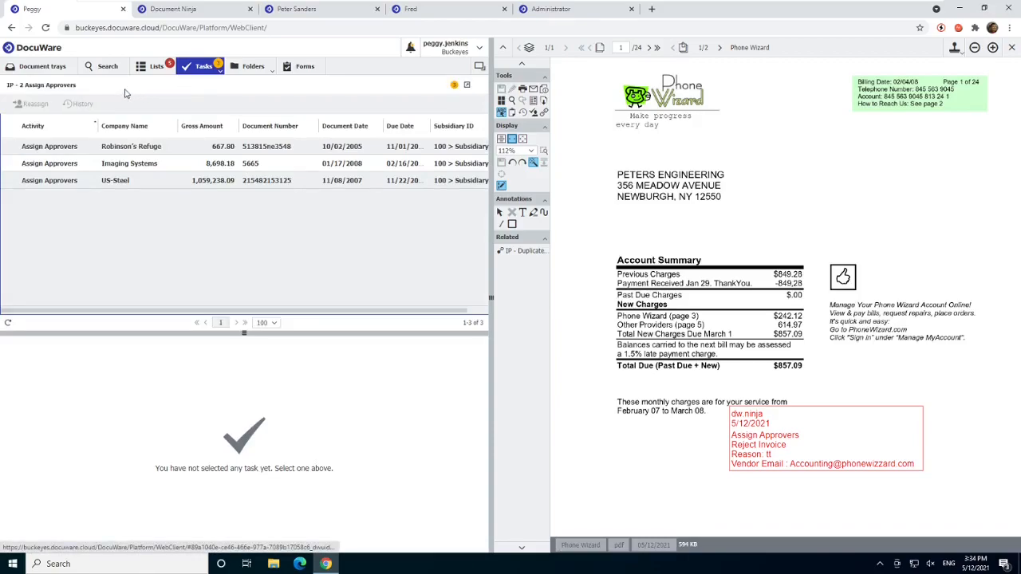
pyautogui.click(8, 323)
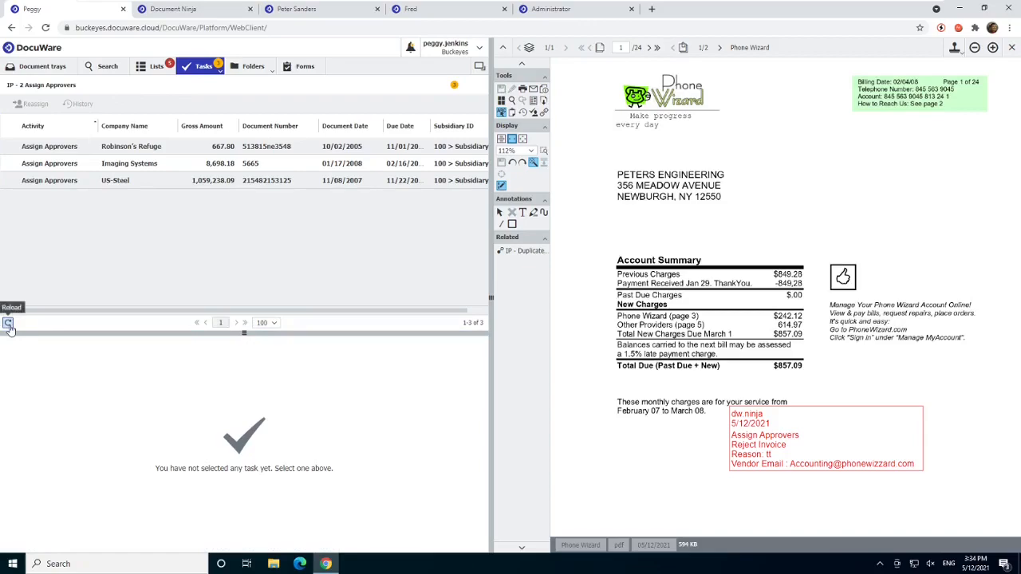
pyautogui.click(103, 183)
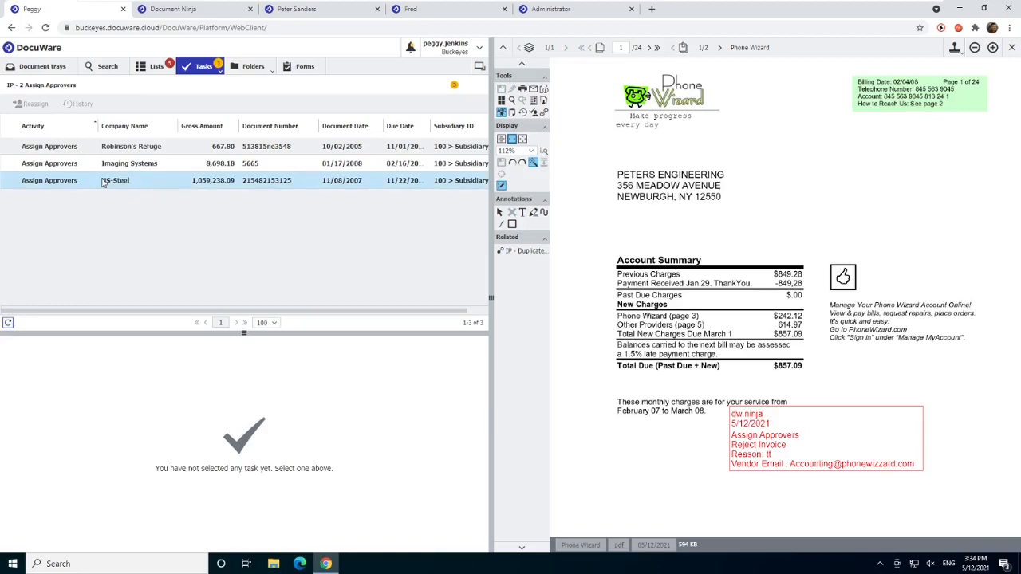
# - Open a new IP - Accounting - Detailed Search form and close the earlier detailed search
pyautogui.click(104, 68)
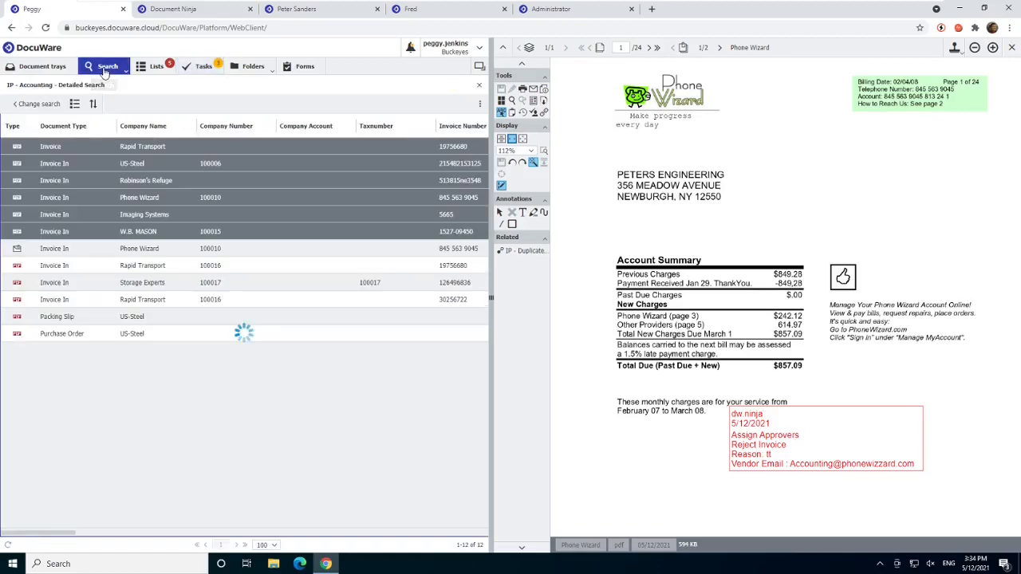
pyautogui.click(29, 104)
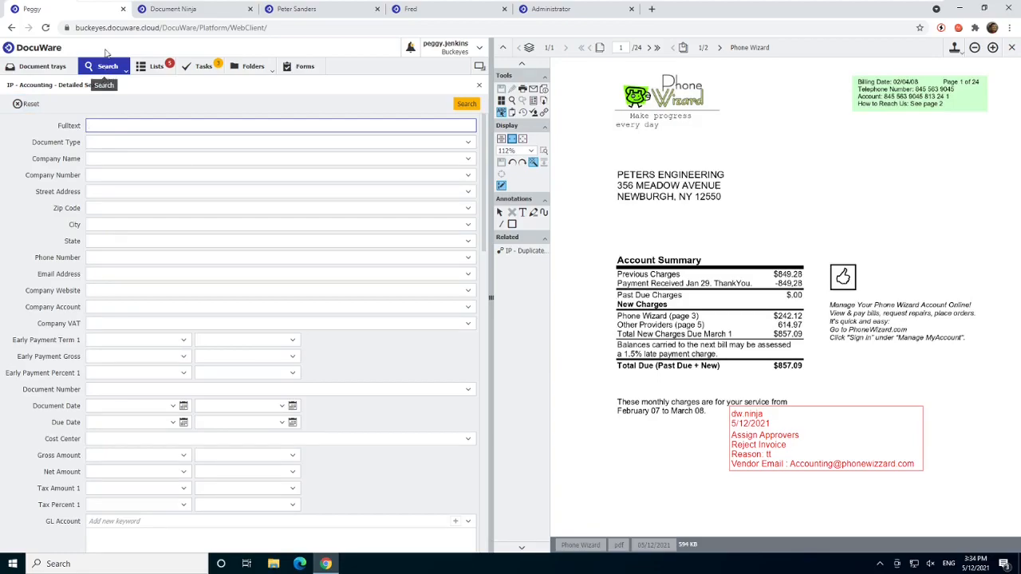
pyautogui.click(123, 71)
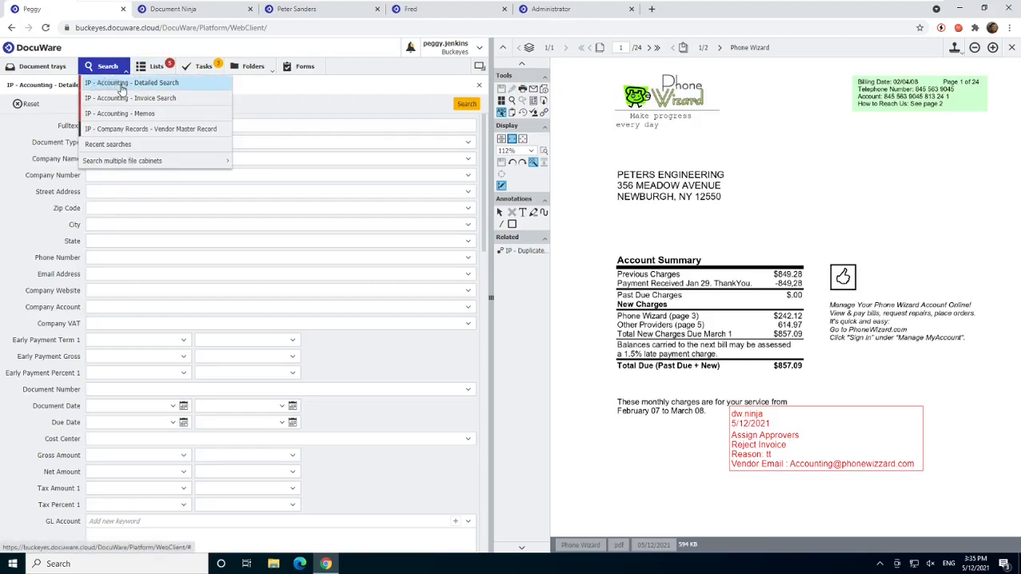
pyautogui.click(121, 85)
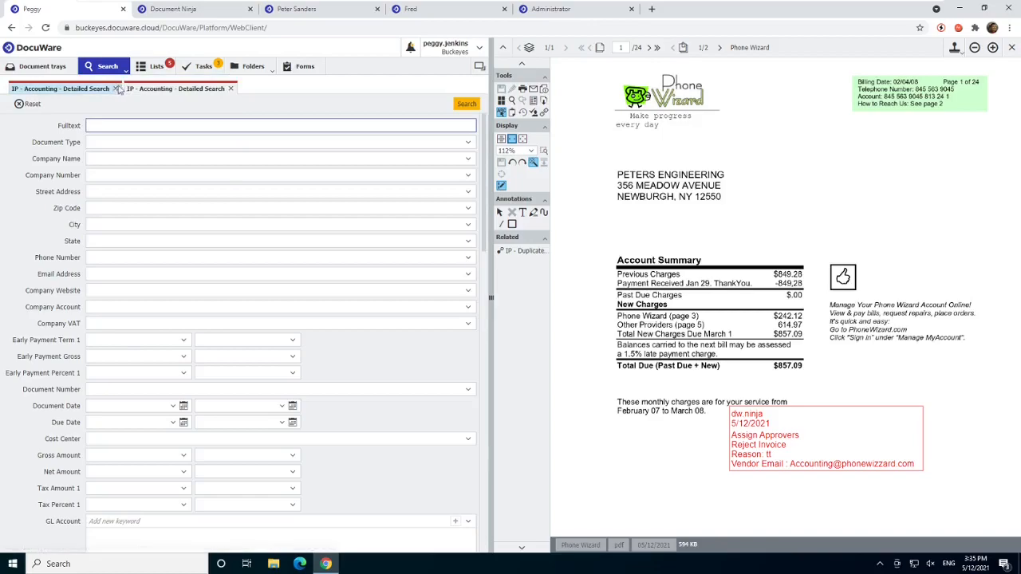
pyautogui.click(115, 88)
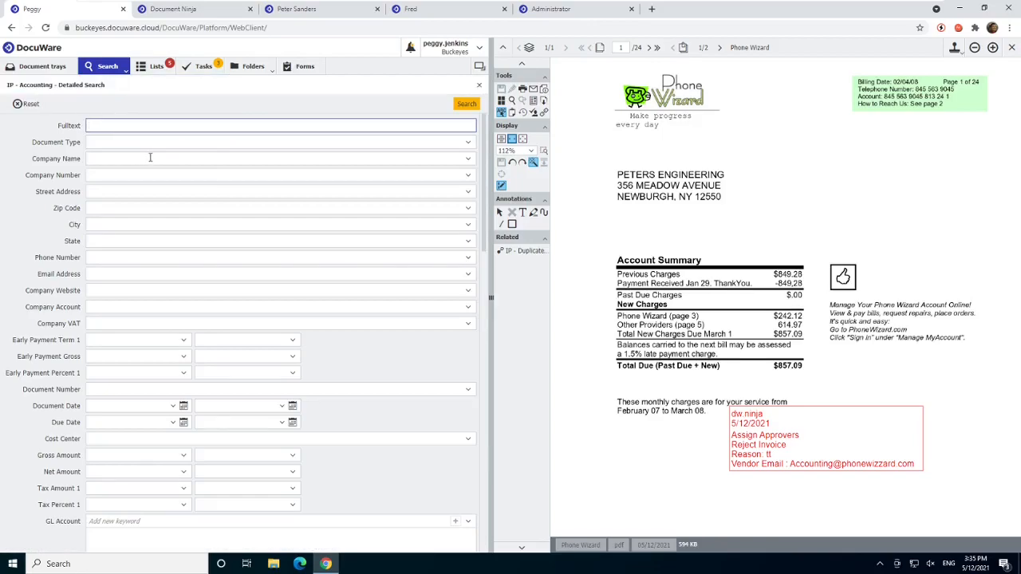
# - Search the IP - Accounting file cabinet for documents with the company name Rapid Transport
pyautogui.click(147, 158)
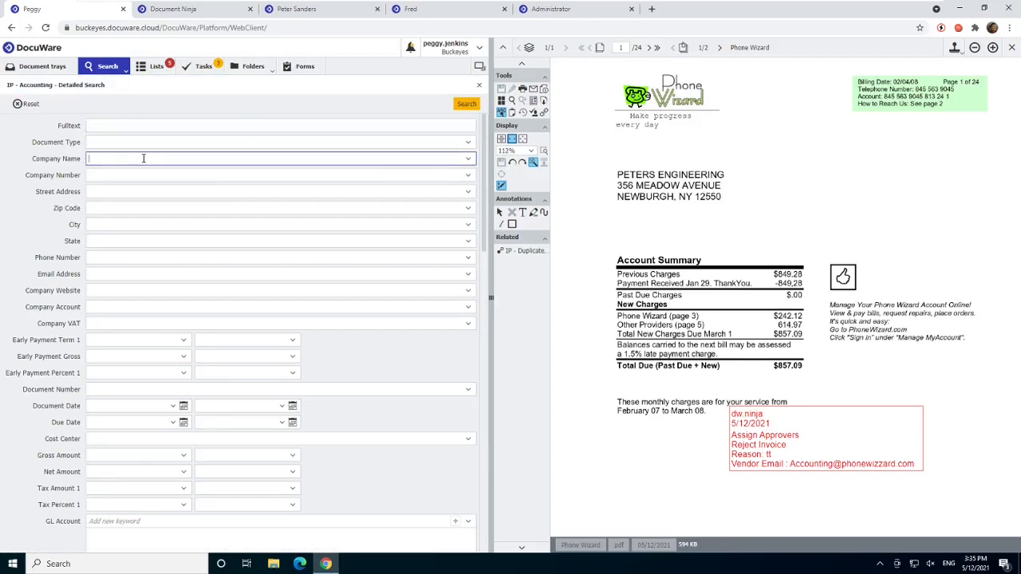
pyautogui.write('r')
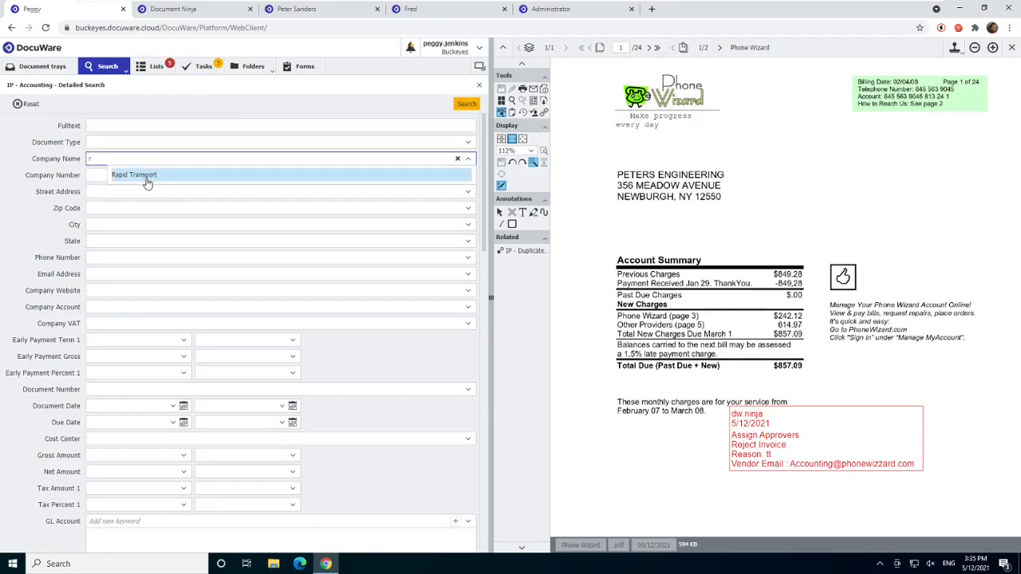
pyautogui.click(147, 175)
pyautogui.click(467, 104)
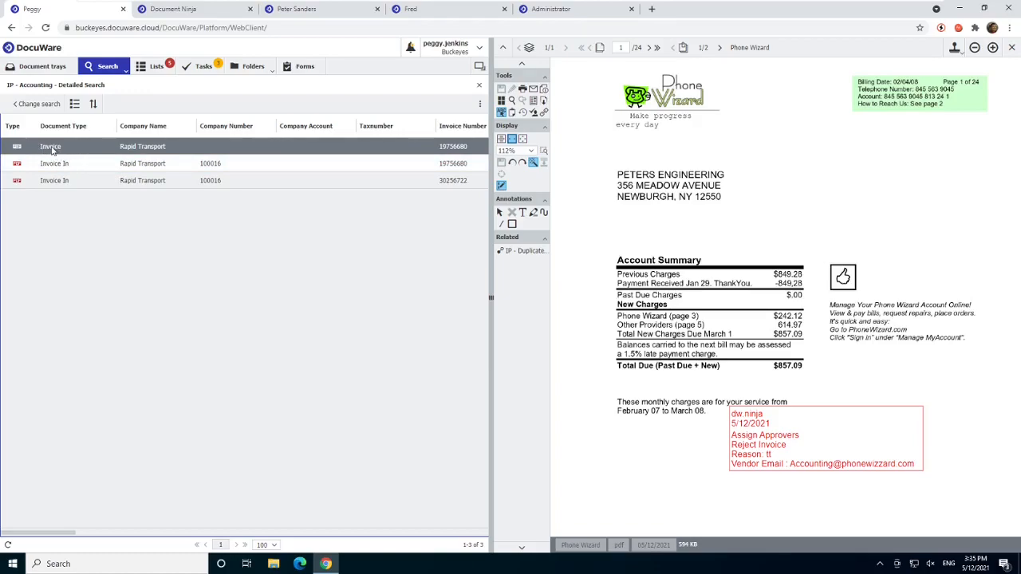
# - Clear the company name criterion, run the detailed search without any criteria, and close the search
pyautogui.click(27, 106)
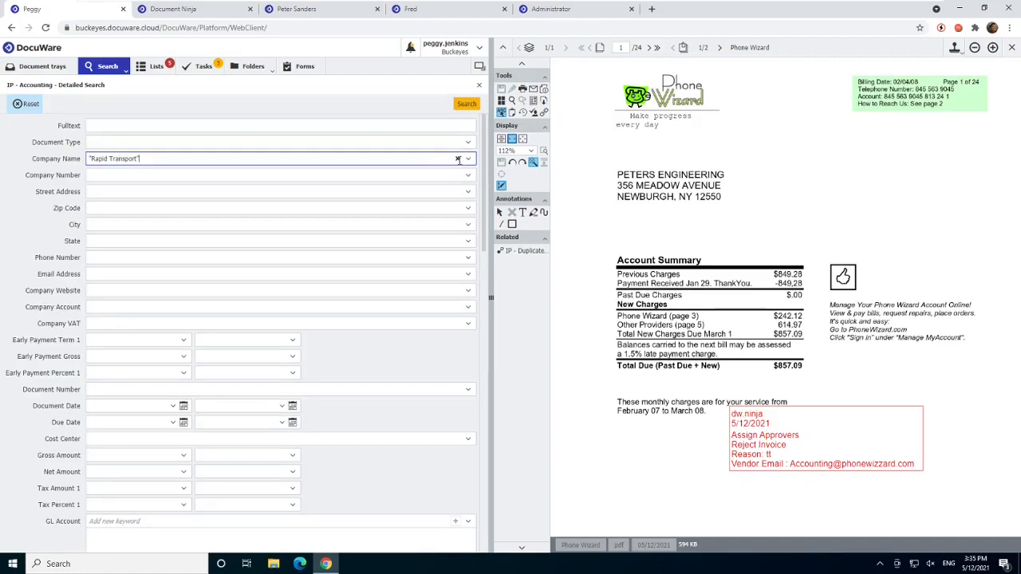
pyautogui.click(458, 159)
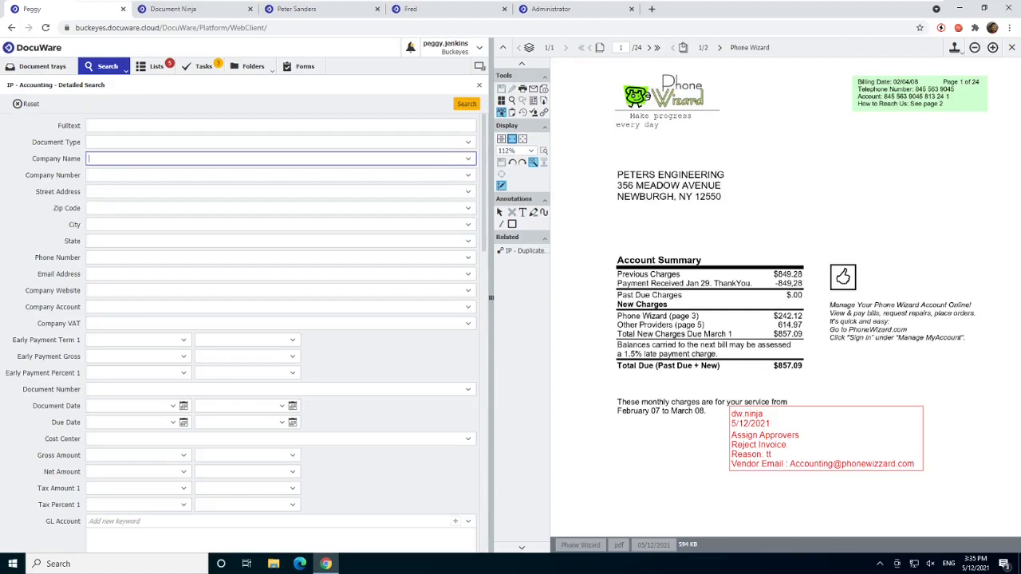
pyautogui.click(467, 106)
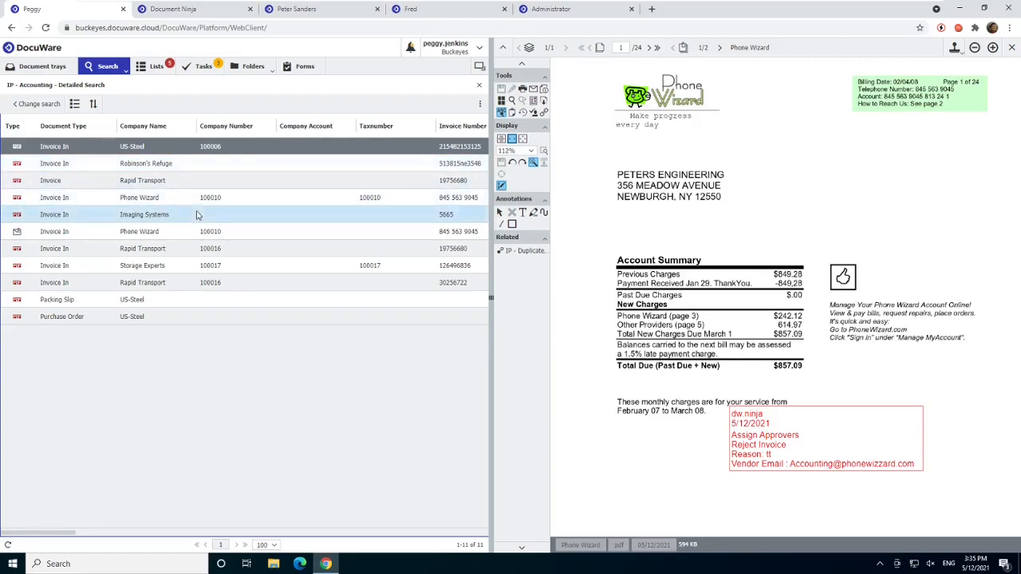
pyautogui.click(34, 107)
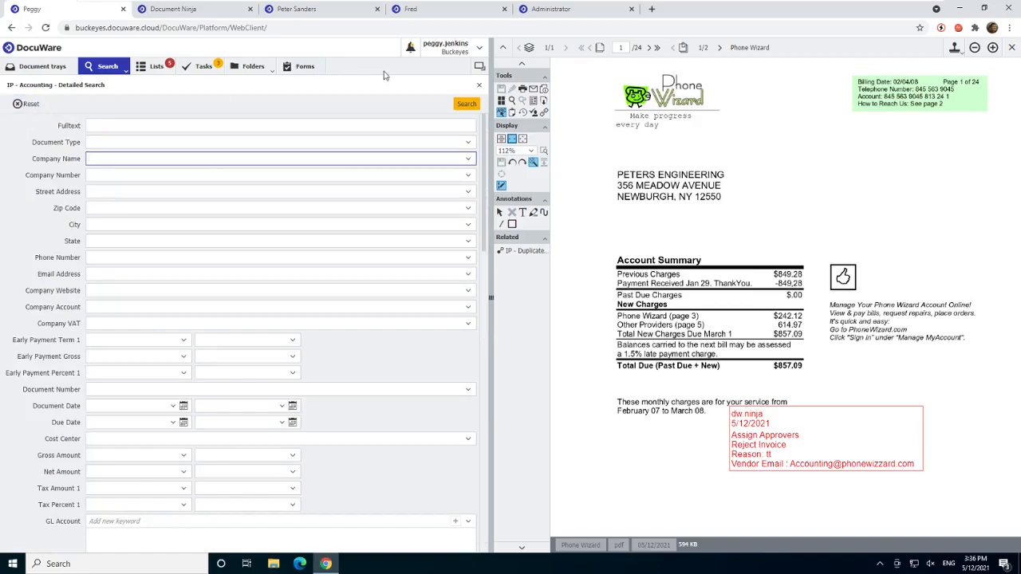
pyautogui.click(479, 87)
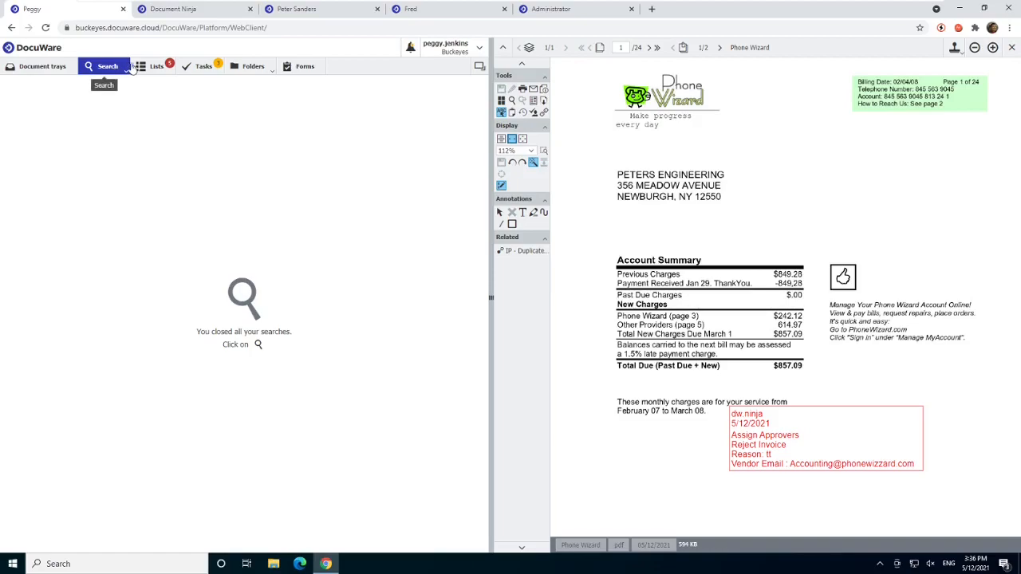
# - Open the Robinson's Refuge task in IP - 2 Assign Approvers and enter the approving user as its requestor
pyautogui.click(205, 67)
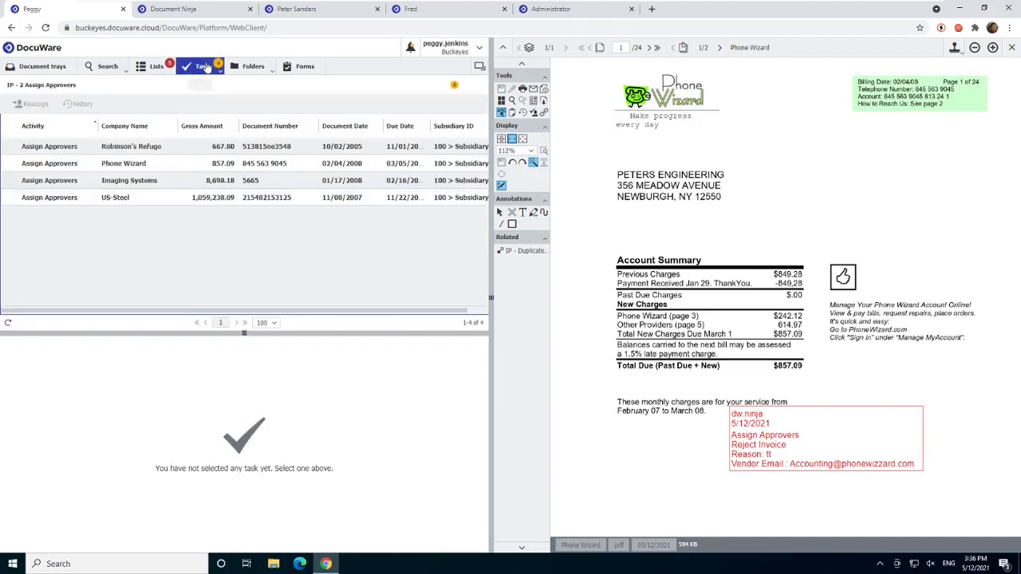
pyautogui.click(162, 199)
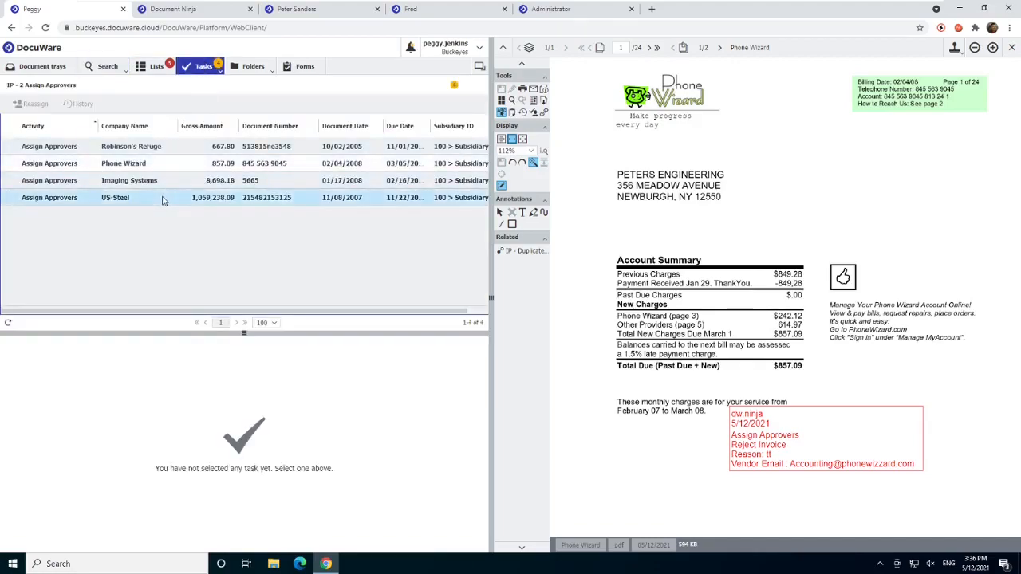
pyautogui.click(158, 149)
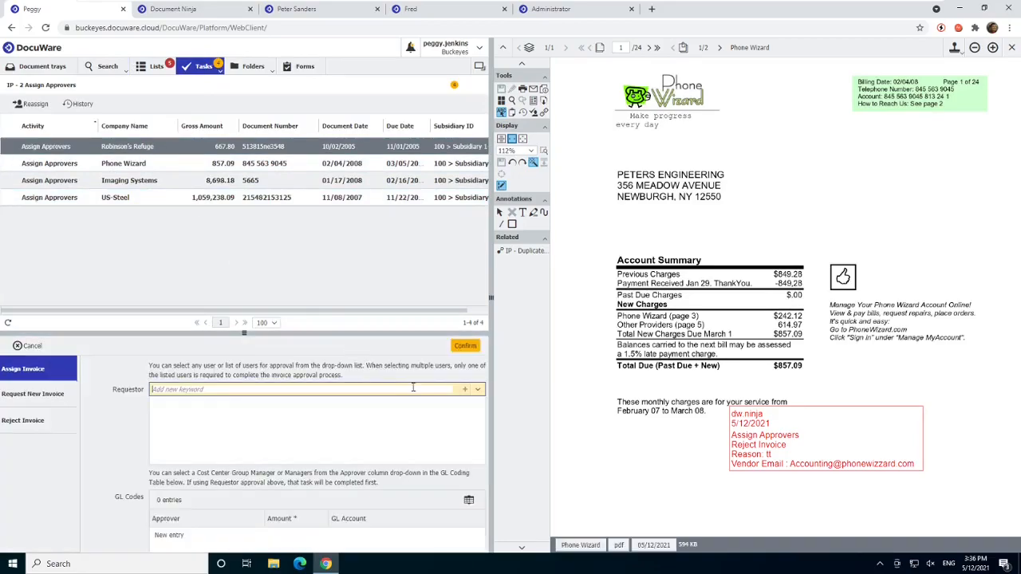
pyautogui.write('Do')
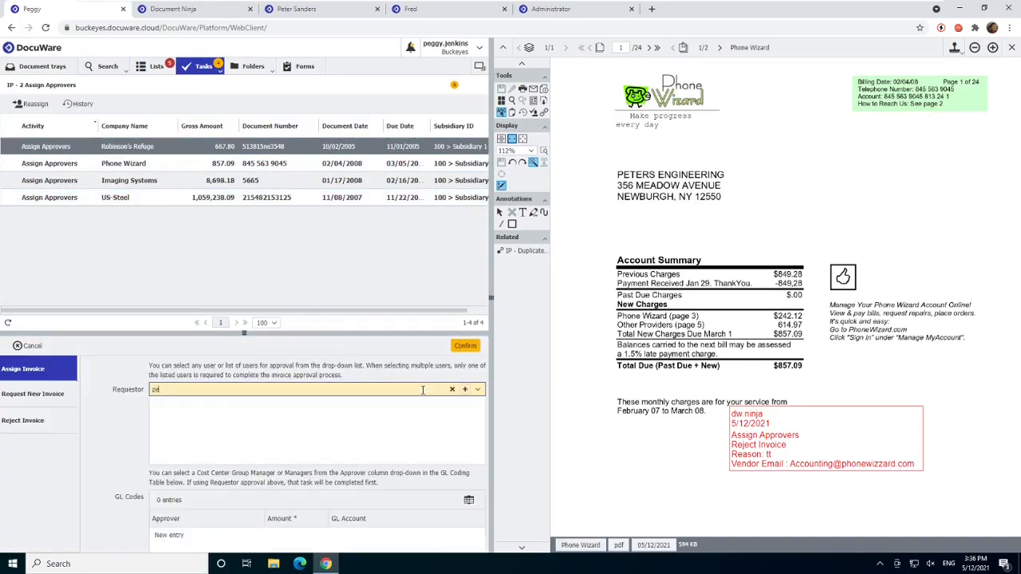
pyautogui.click(403, 419)
# - Add a GL Codes entry and enlarge the table, with a narrower Approver column and a slightly wider GL Account column
pyautogui.scroll(-1, 403, 418)
pyautogui.click(311, 497)
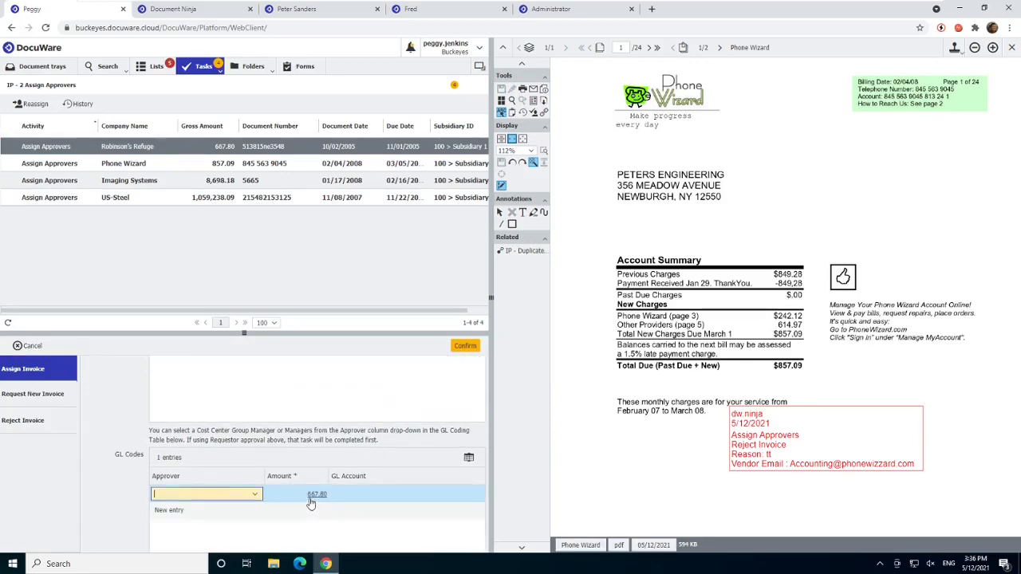
pyautogui.click(365, 497)
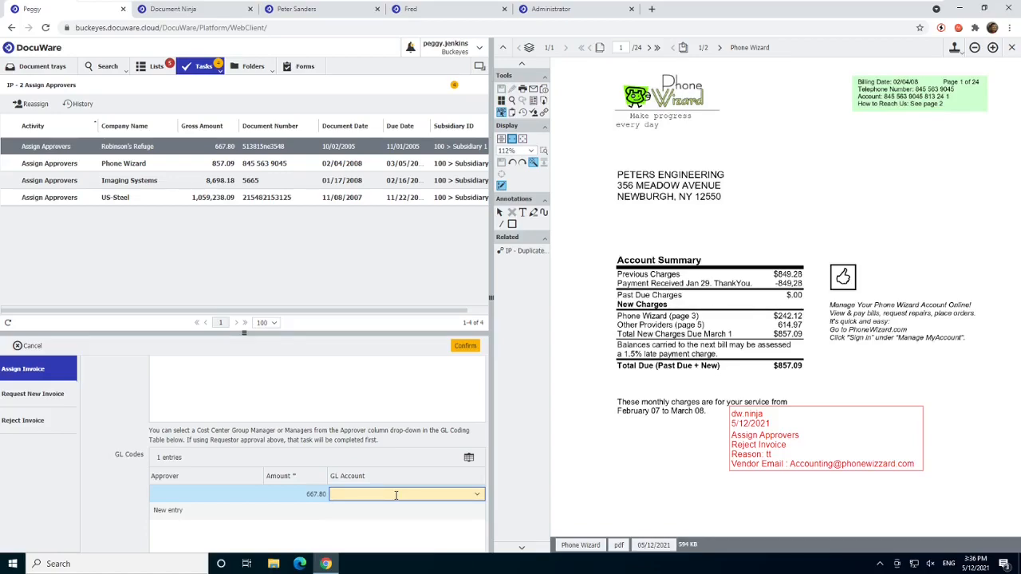
pyautogui.click(469, 458)
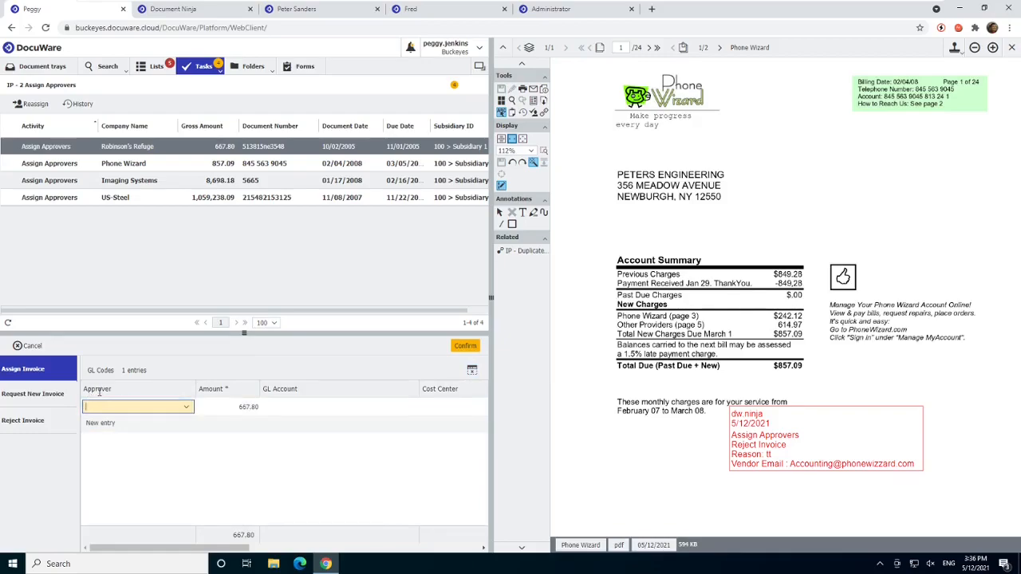
pyautogui.moveTo(193, 389); pyautogui.dragTo(124, 391)
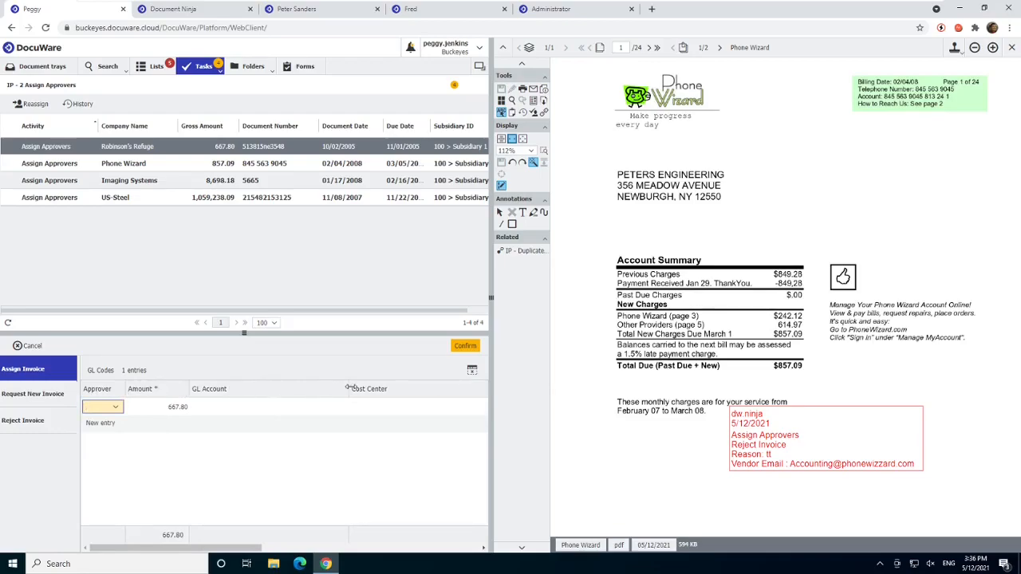
pyautogui.moveTo(346, 387); pyautogui.dragTo(355, 389)
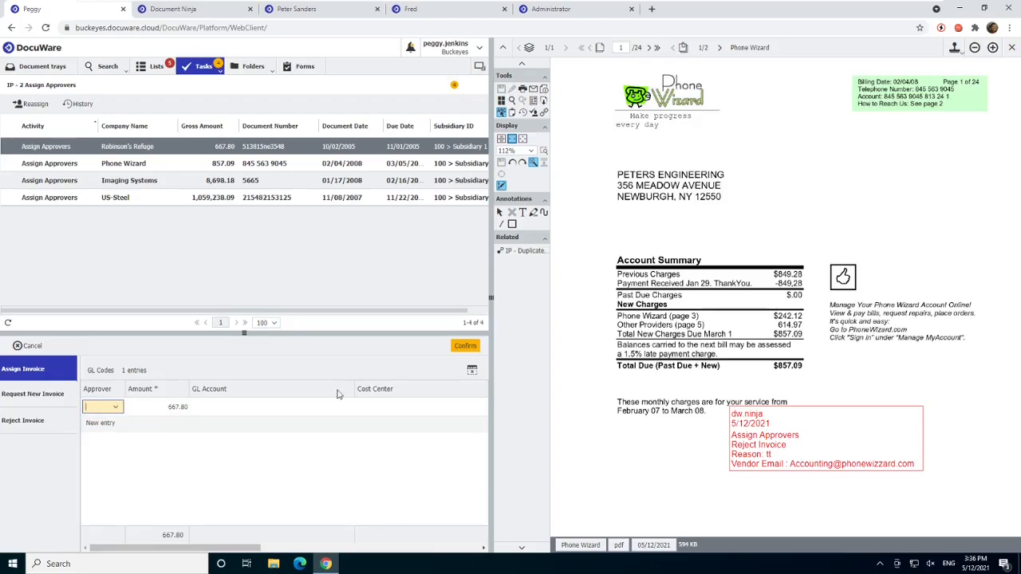
# - Set the entry's GL account to 6910 > Travel Expenses, restore the table size and confirm the Robinson's Refuge assignment
pyautogui.click(298, 408)
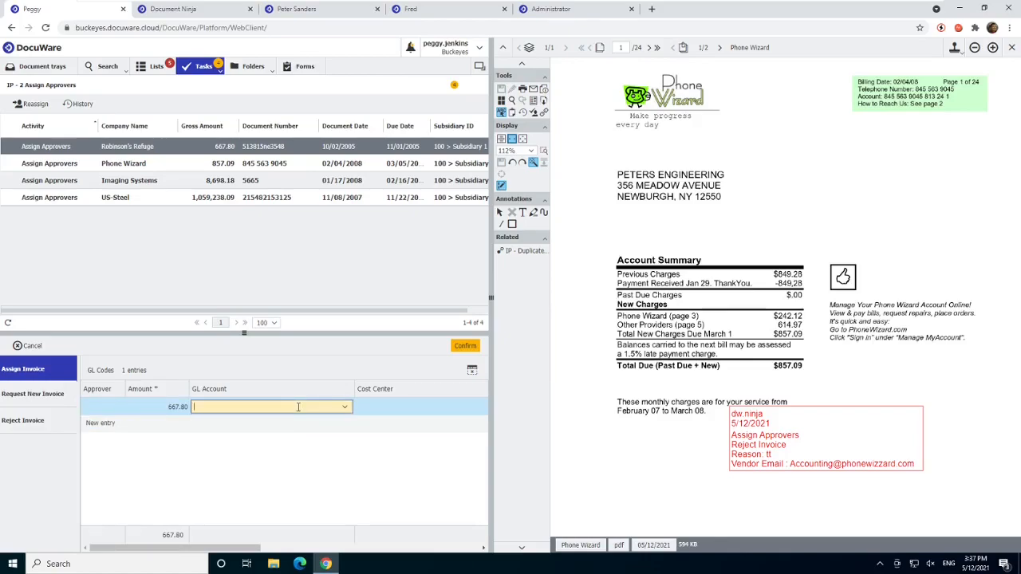
pyautogui.click(343, 407)
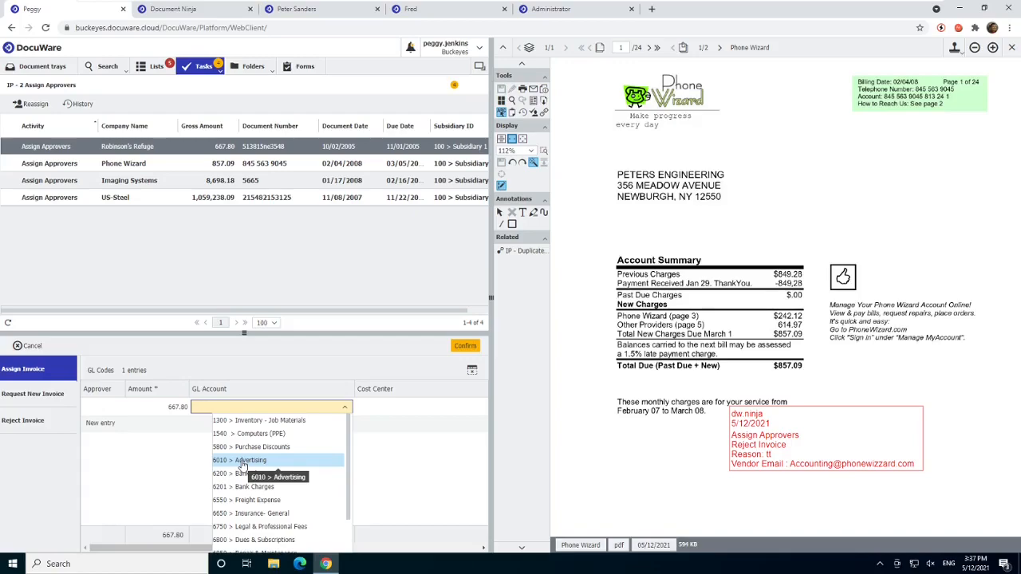
pyautogui.click(236, 406)
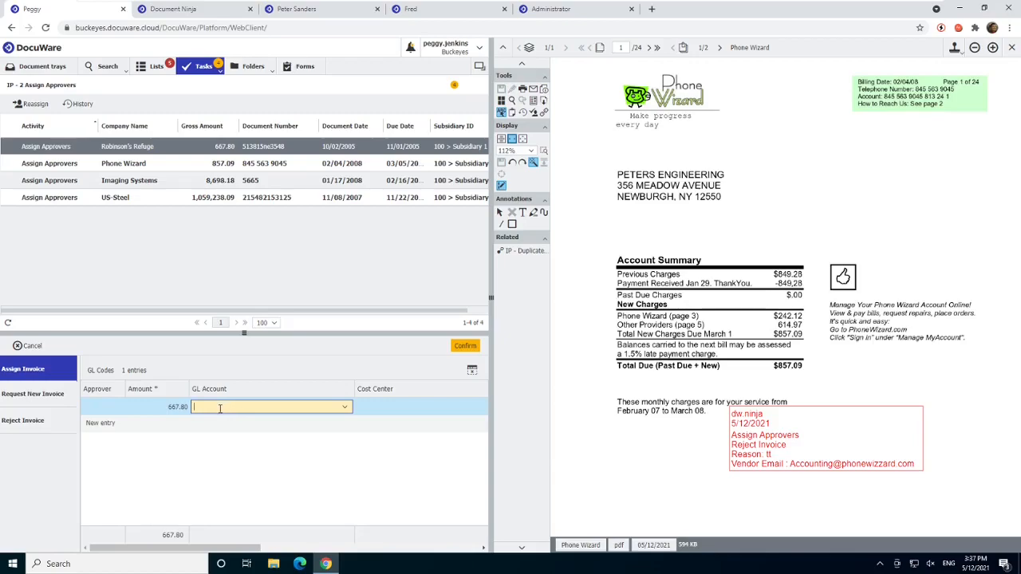
pyautogui.write('13')
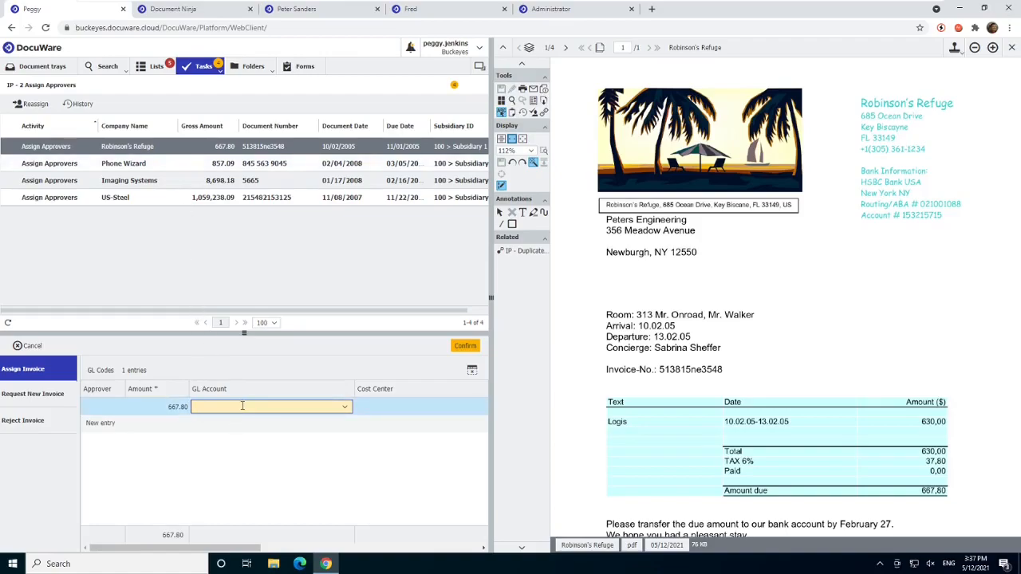
pyautogui.write('tr')
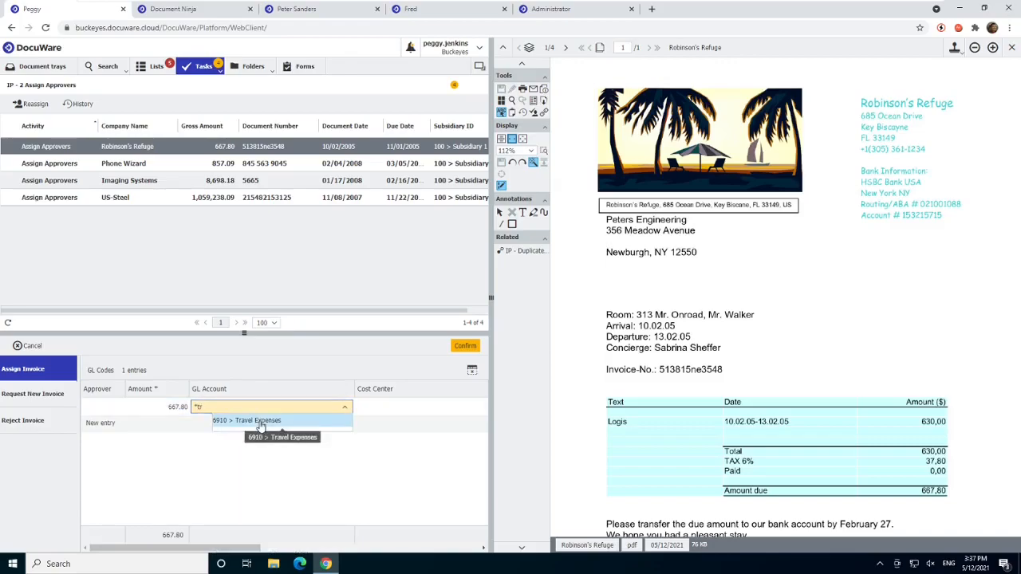
pyautogui.click(261, 421)
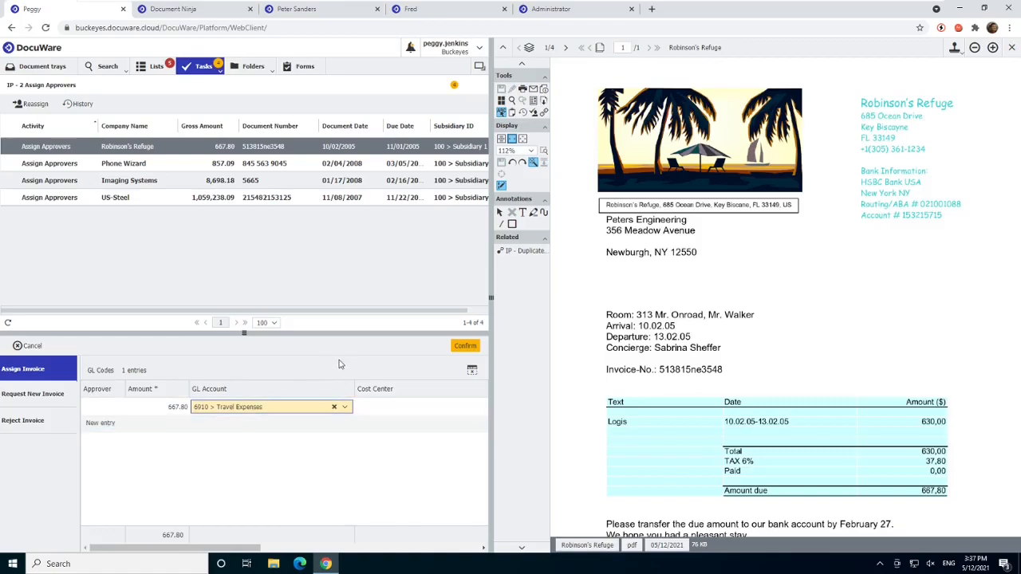
pyautogui.click(471, 371)
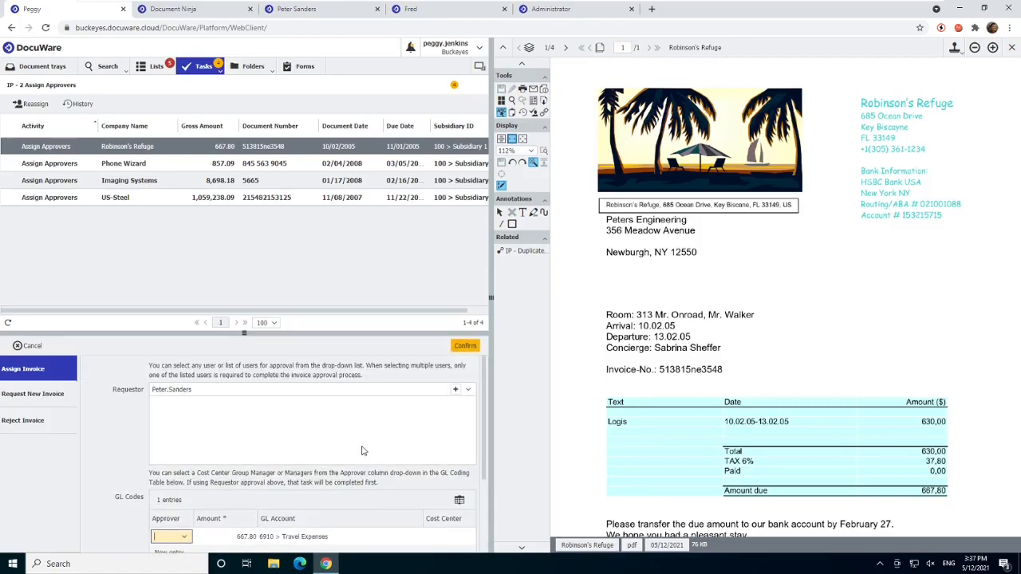
pyautogui.click(466, 346)
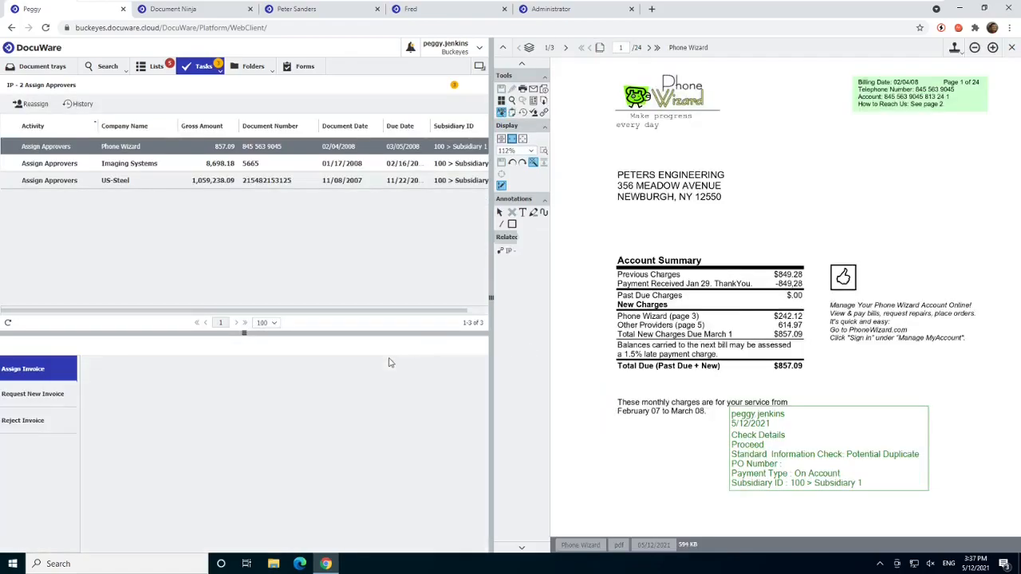
# - Assign the Phone Wizard invoice to the same requestor with a GL code entry for 6010 > Advertising, and confirm it
pyautogui.write('d')
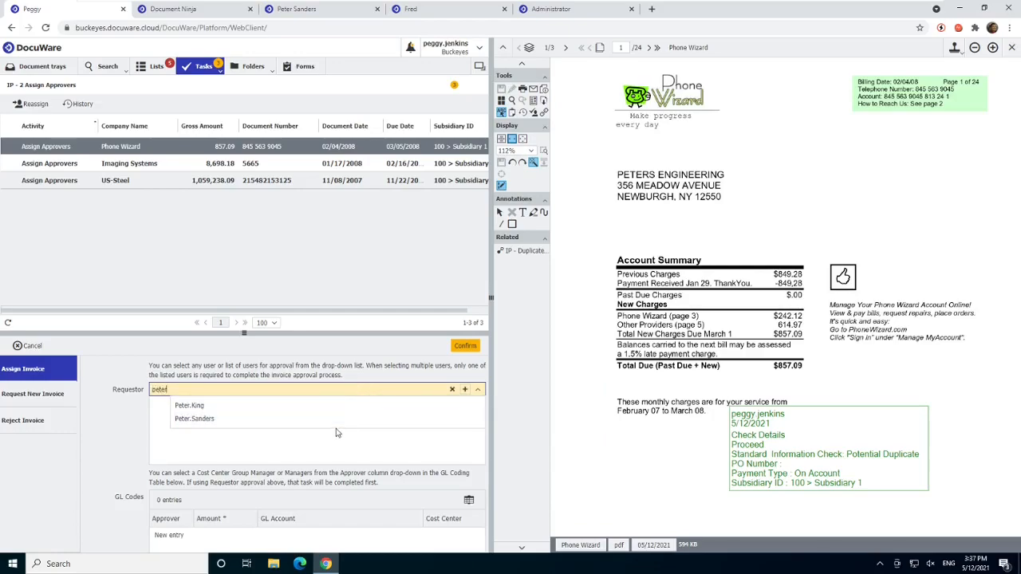
pyautogui.click(341, 418)
pyautogui.scroll(-1, 334, 446)
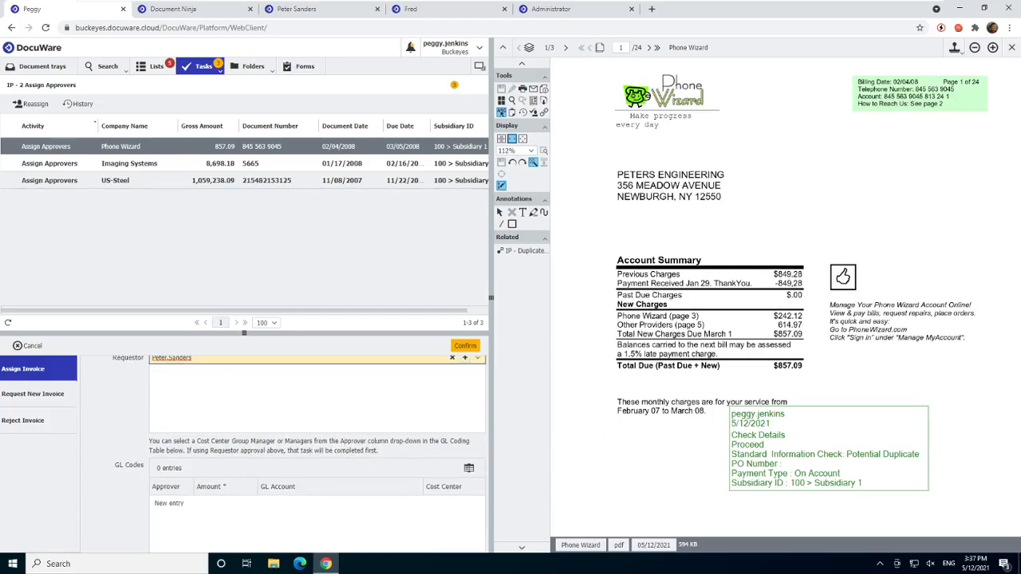
pyautogui.click(315, 501)
pyautogui.click(388, 513)
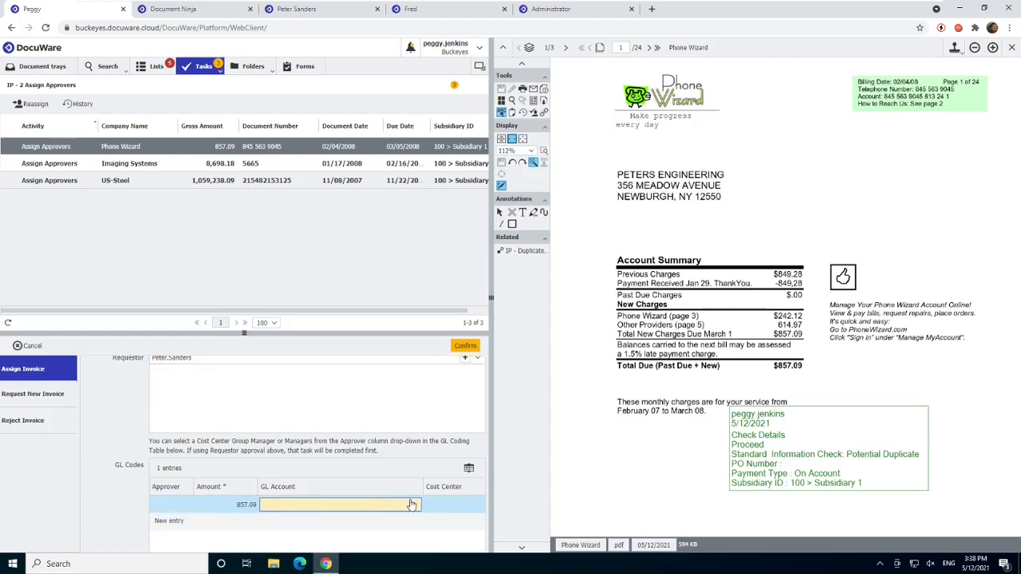
pyautogui.click(413, 505)
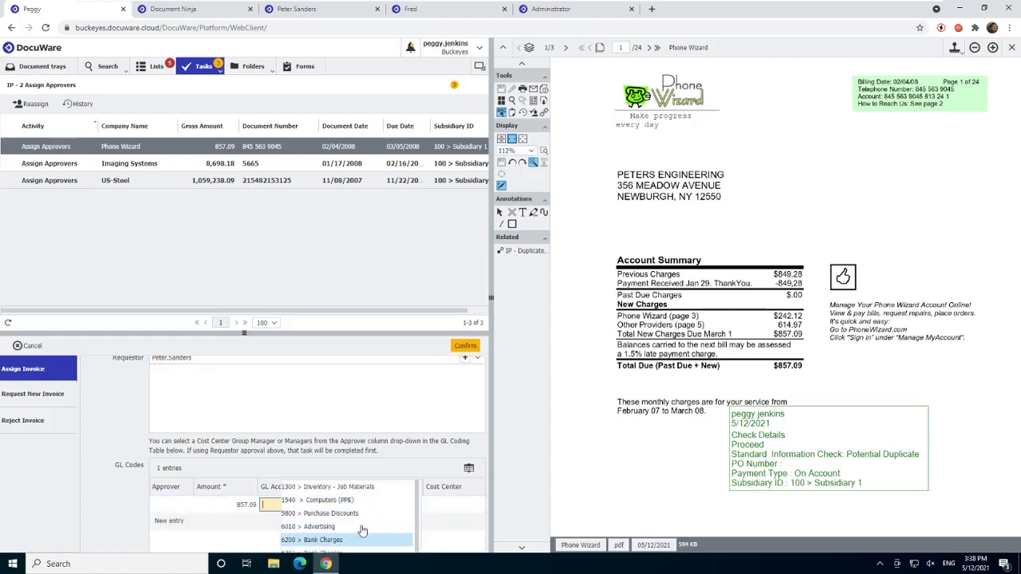
pyautogui.click(363, 528)
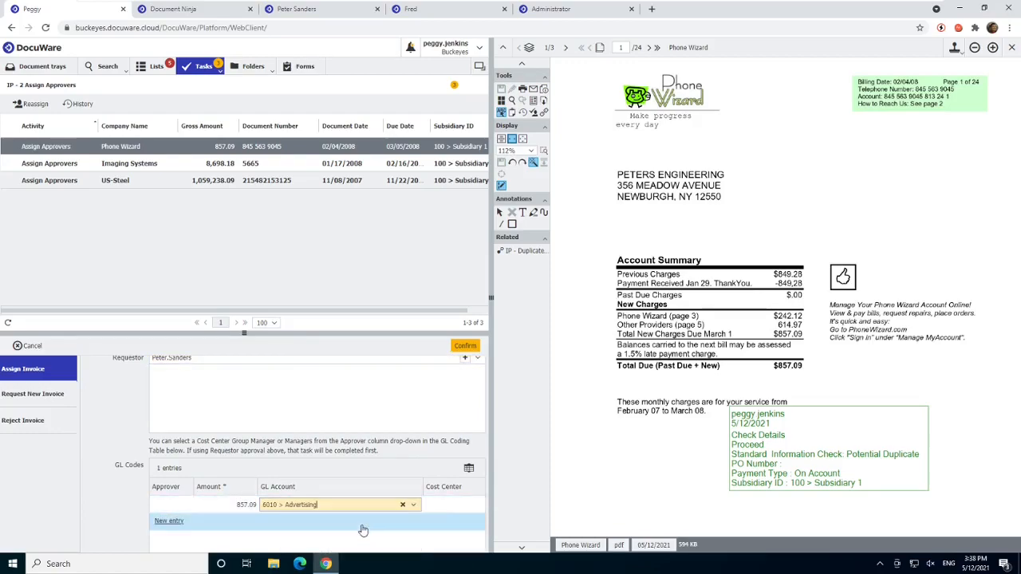
pyautogui.click(465, 345)
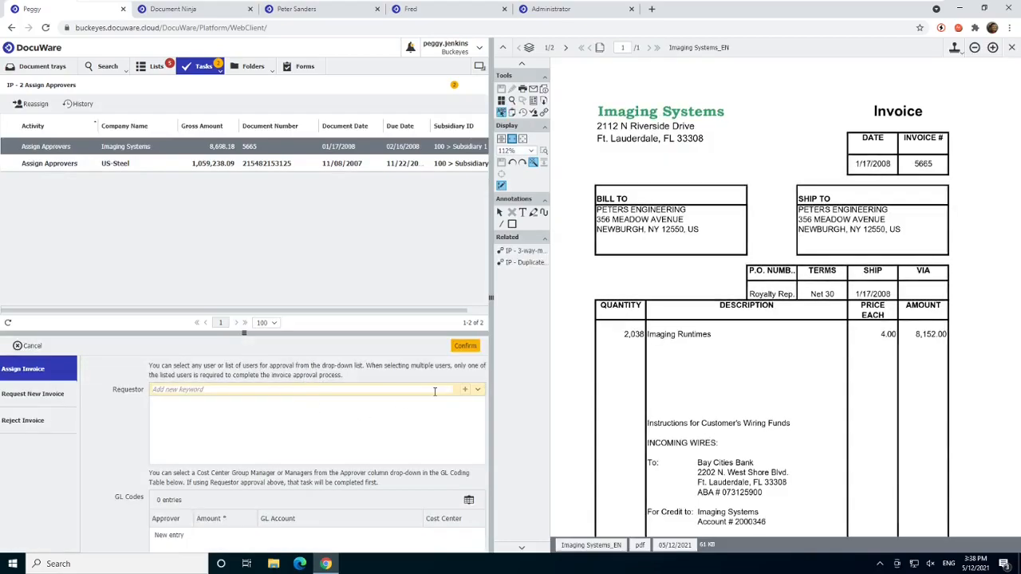
# - Assign the Imaging Systems invoice to the same requestor with a GL code entry for 1540 > Computers (PPE), and confirm it
pyautogui.click(433, 390)
pyautogui.write('peter')
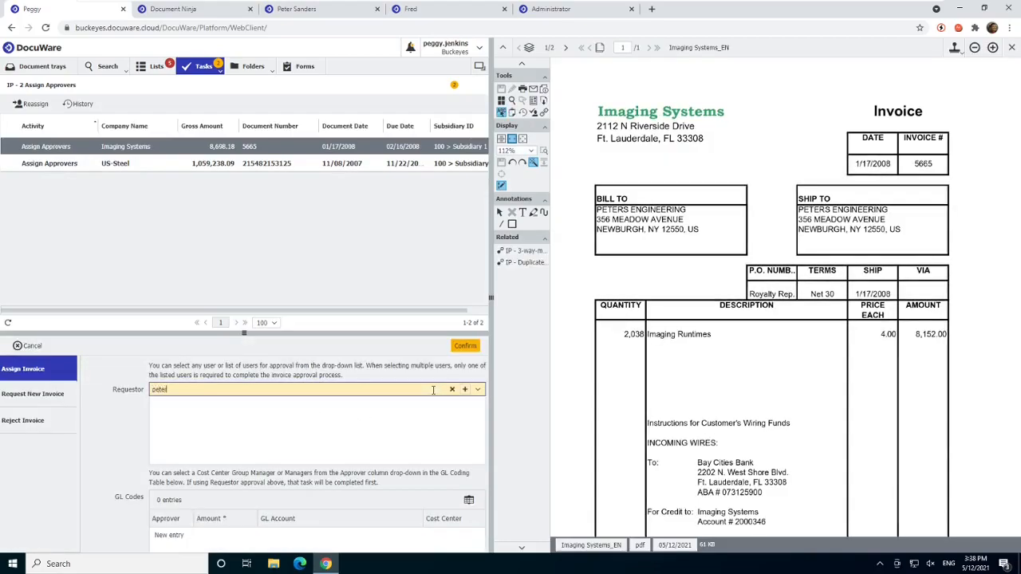
pyautogui.click(376, 422)
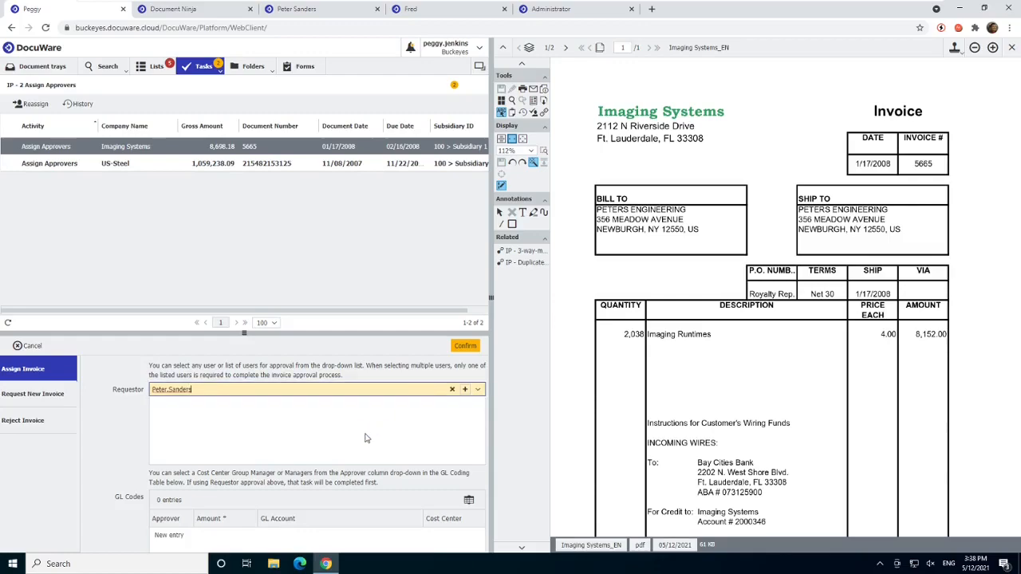
pyautogui.scroll(-1, 366, 437)
pyautogui.click(308, 507)
pyautogui.click(322, 515)
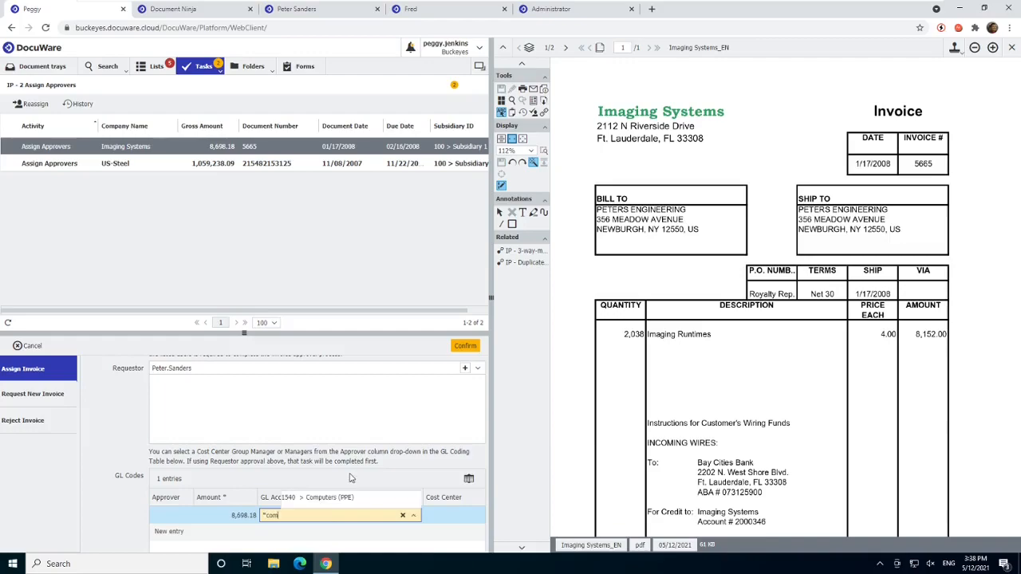
pyautogui.click(351, 498)
pyautogui.click(463, 348)
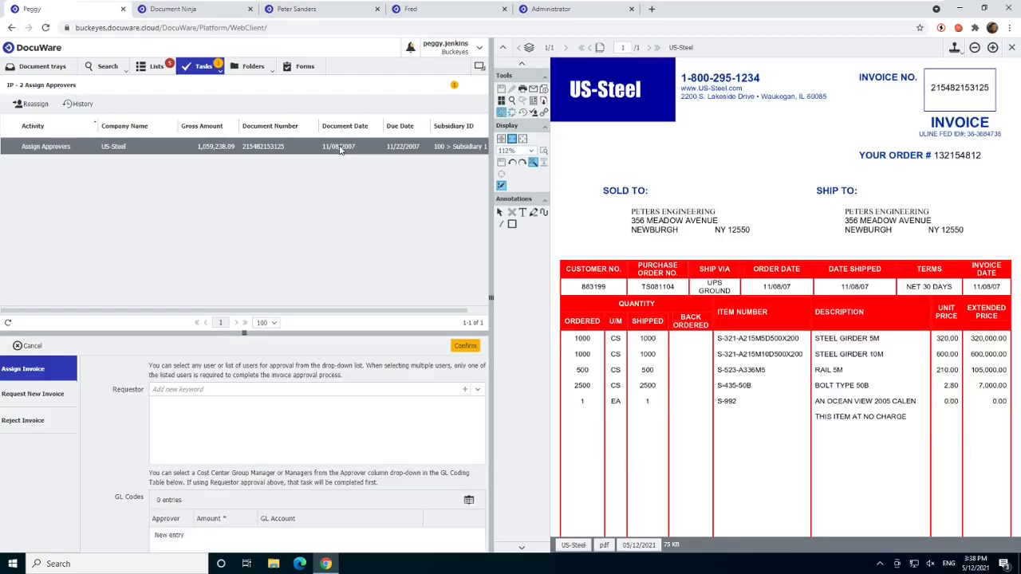
# - Enter the same approving user as the requestor of the US-Steel invoice
pyautogui.click(310, 390)
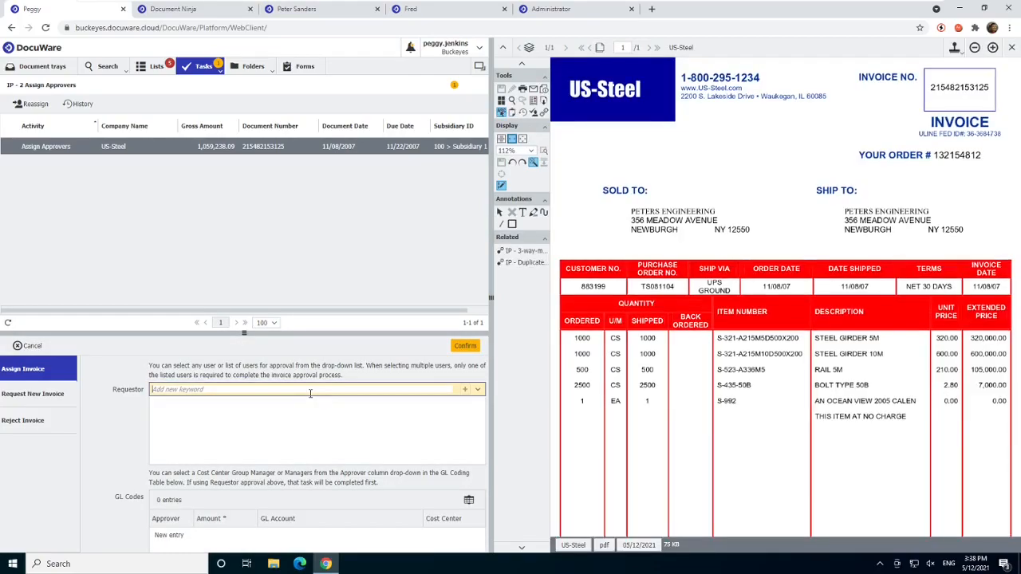
pyautogui.write('p')
pyautogui.press('BackSpace')
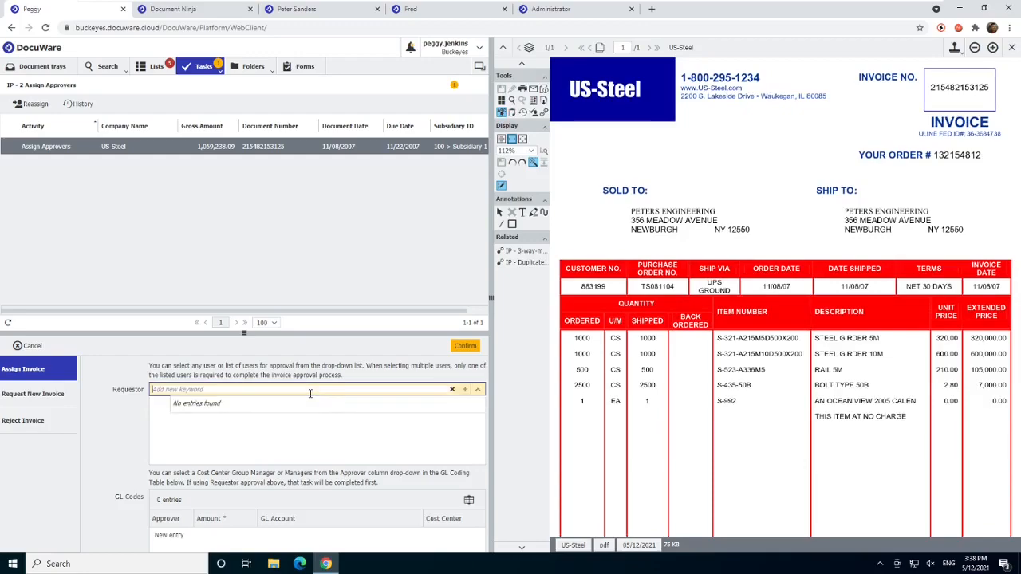
pyautogui.write('peter')
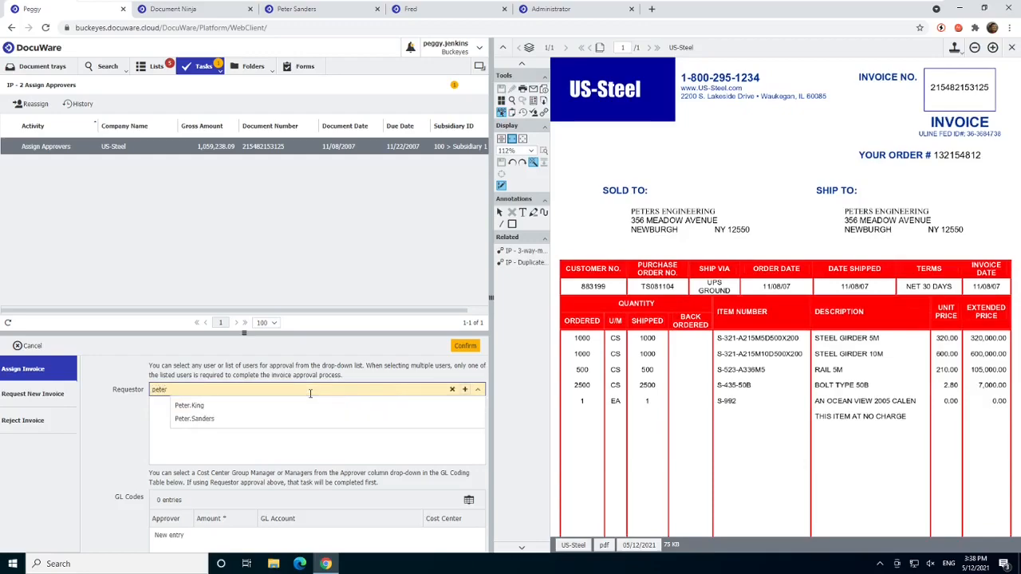
pyautogui.click(306, 420)
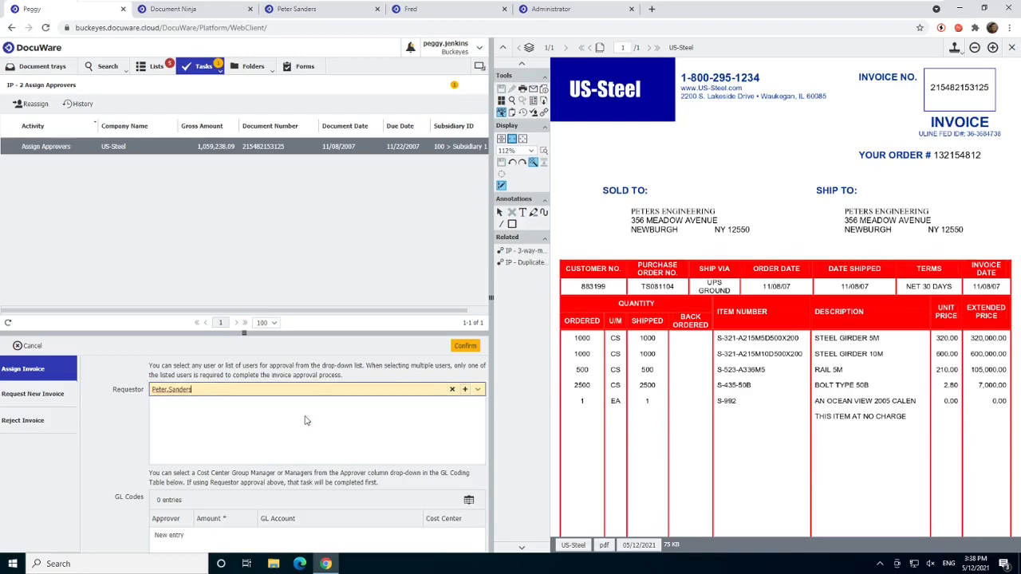
# - Add a GL code entry with account 1300 > Inventory - Job Materials to the US-Steel invoice and confirm the assignment
pyautogui.click(279, 496)
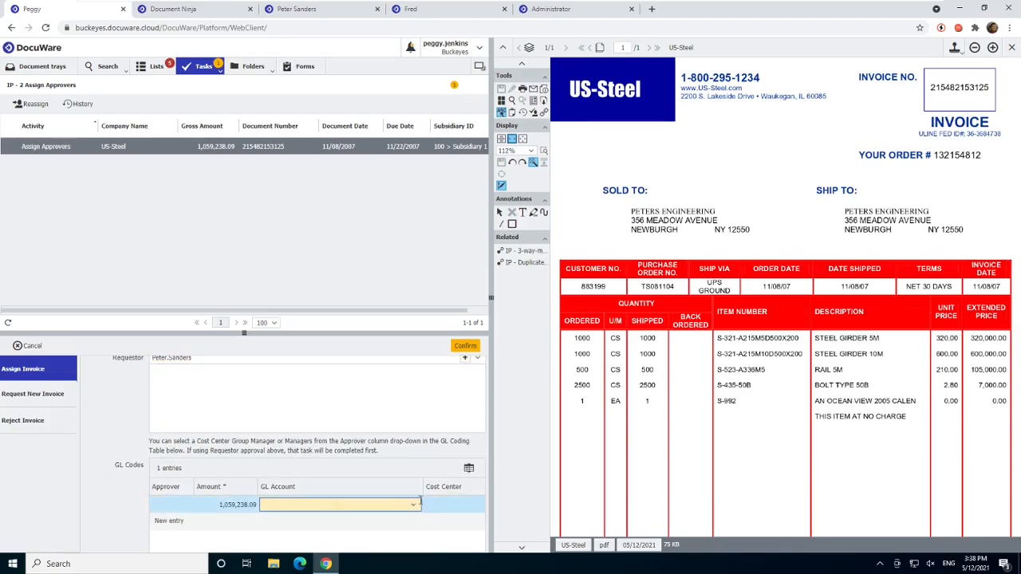
pyautogui.click(413, 504)
pyautogui.click(395, 490)
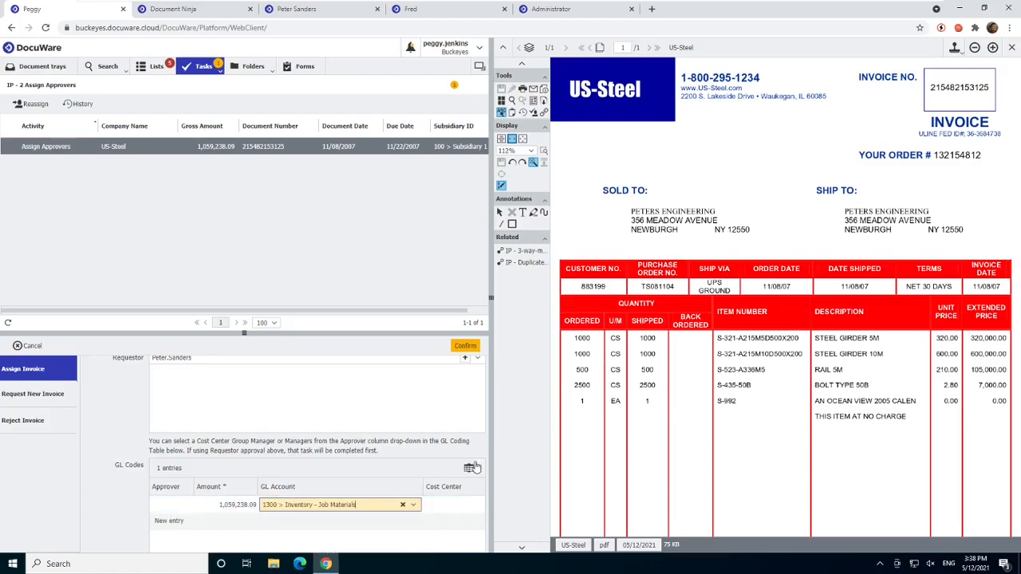
pyautogui.scroll(-2, 371, 444)
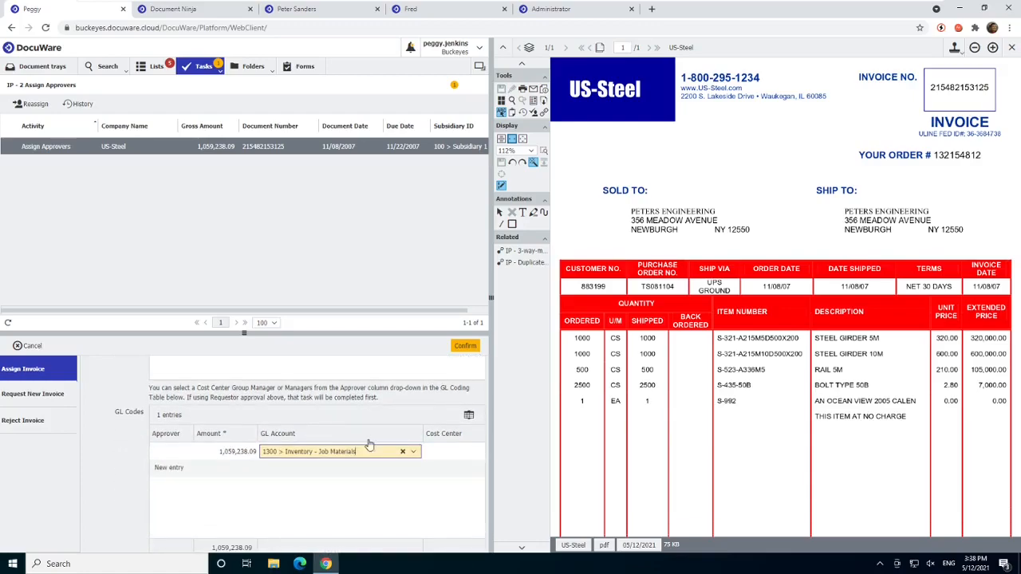
pyautogui.click(465, 346)
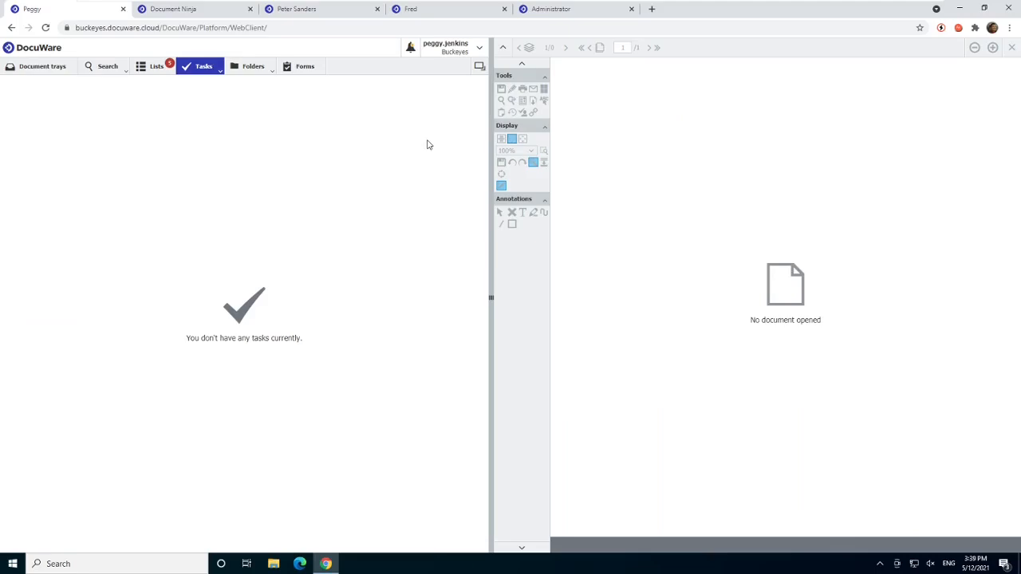
# - In the requestor's session, approve the US-Steel, Rapid Transport, Phone Wizard, Imaging Systems and Robinson's Refuge invoices
pyautogui.click(300, 16)
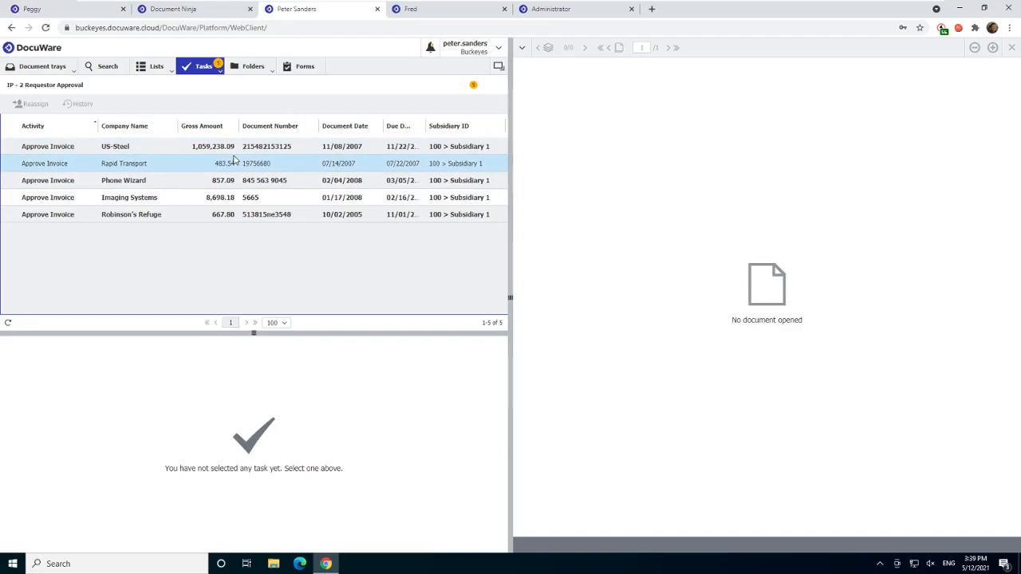
pyautogui.click(244, 149)
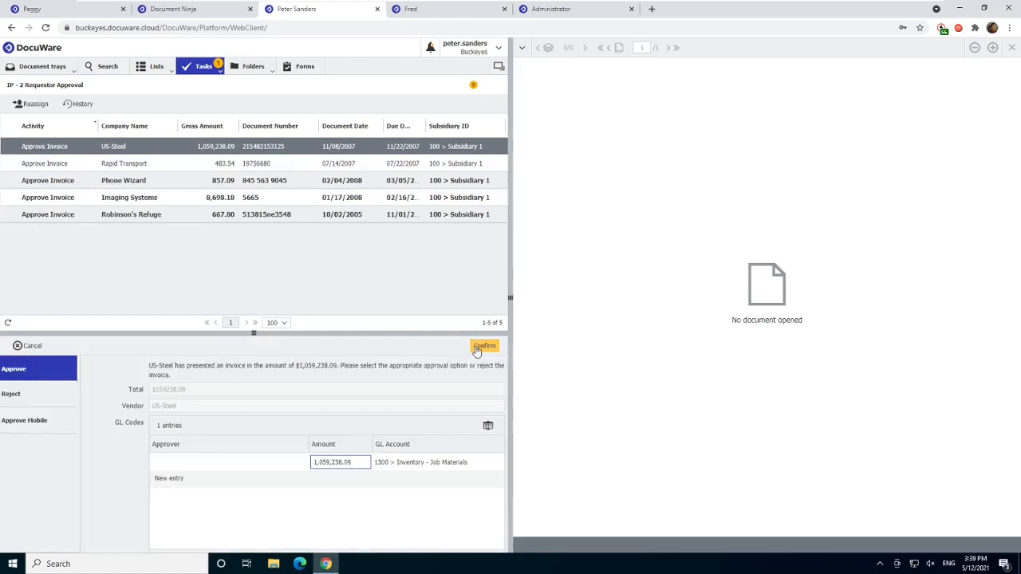
pyautogui.click(476, 349)
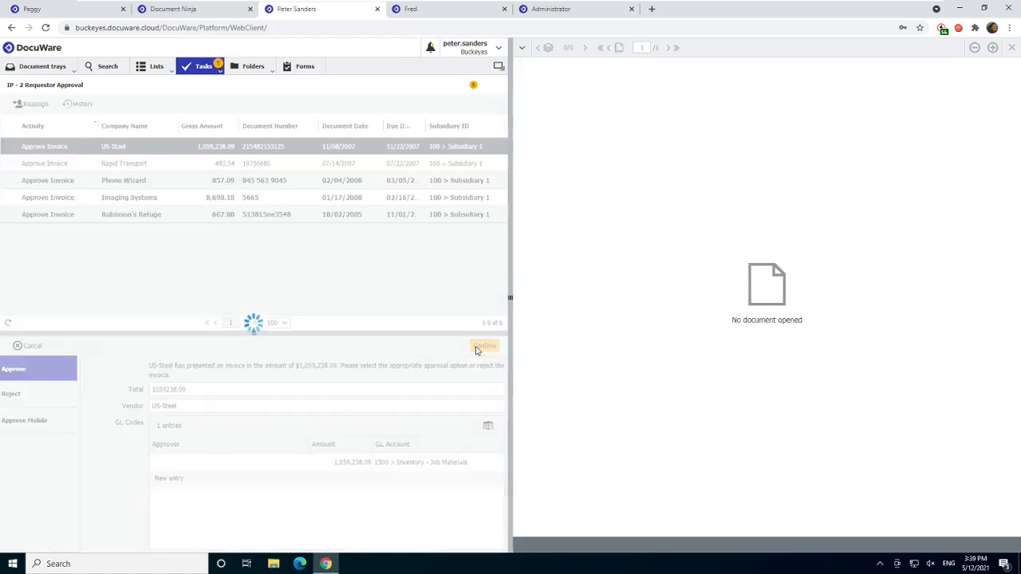
pyautogui.click(477, 350)
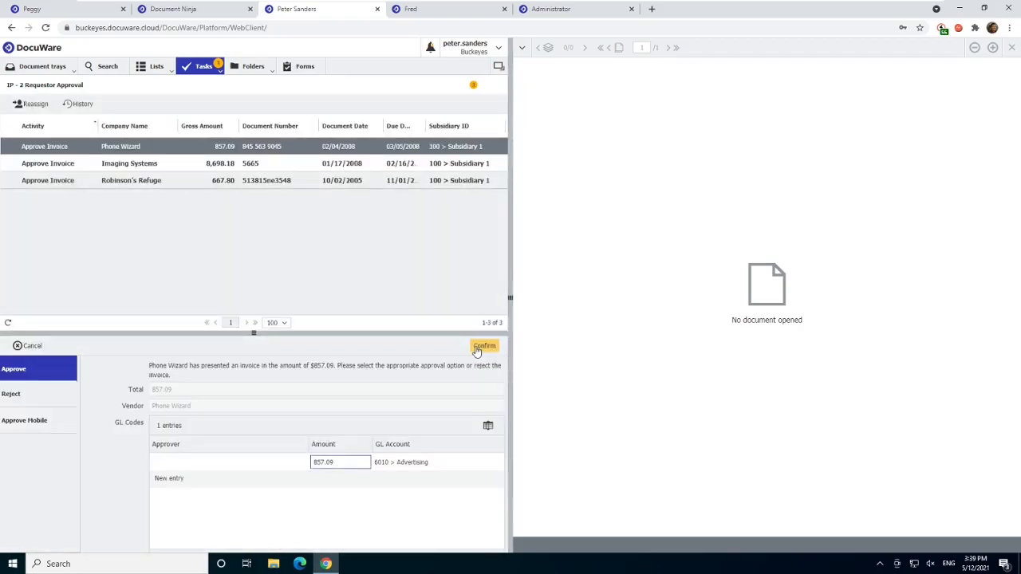
pyautogui.click(477, 350)
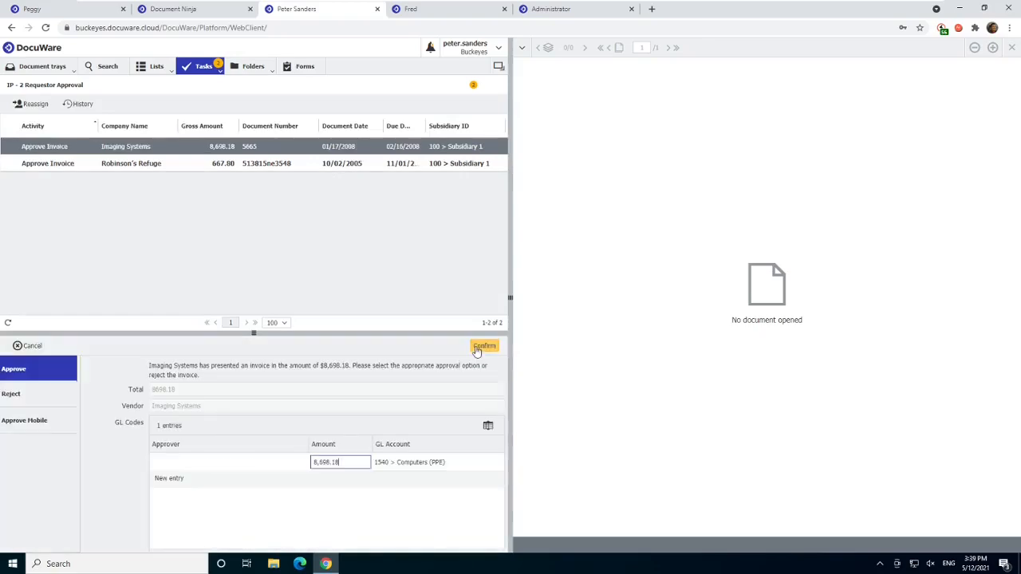
pyautogui.click(476, 349)
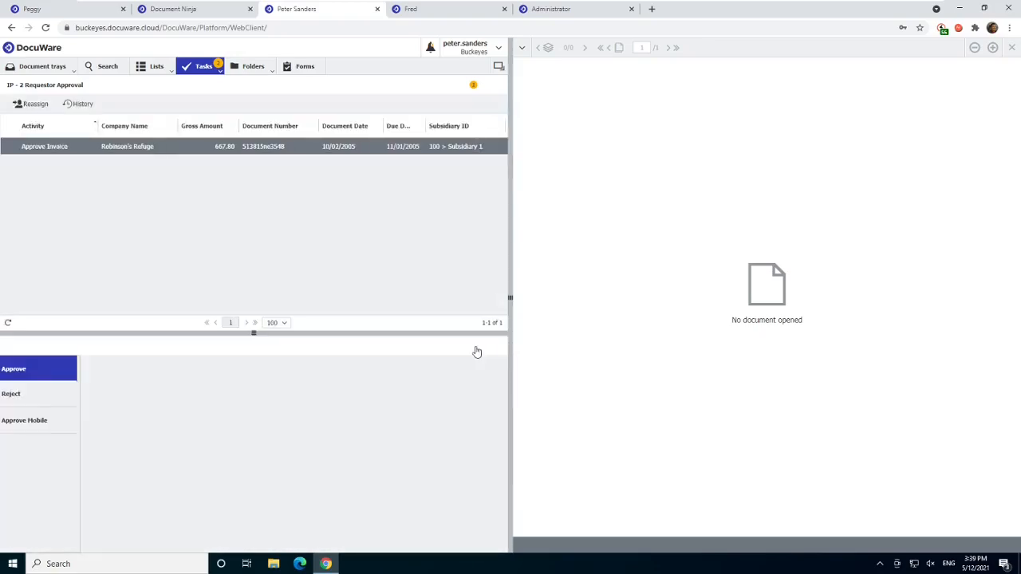
pyautogui.click(484, 346)
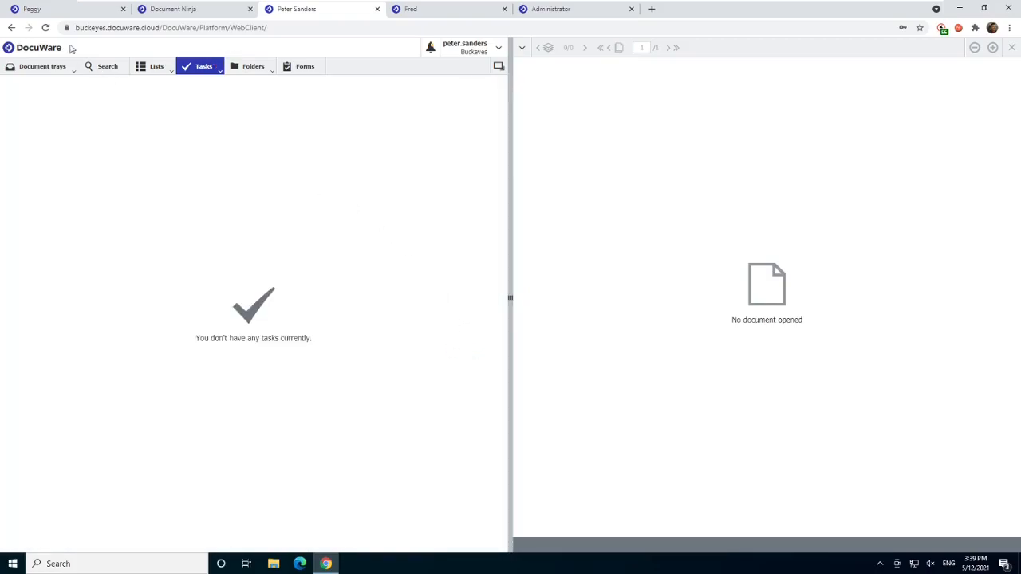
# - Return to the accounts payable user's session and check the completion tasks and the monitored tasks
pyautogui.click(48, 9)
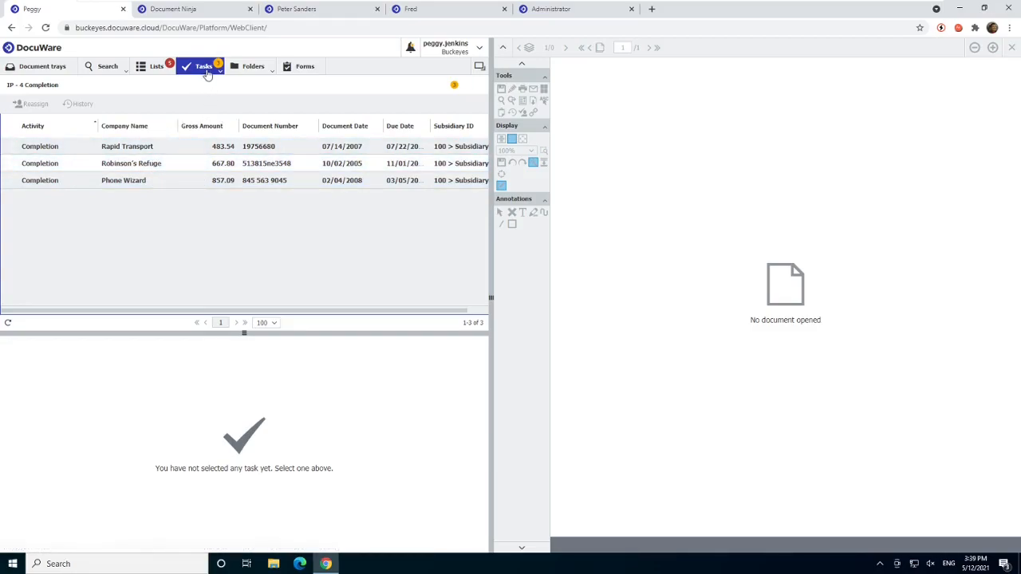
pyautogui.moveTo(209, 74)
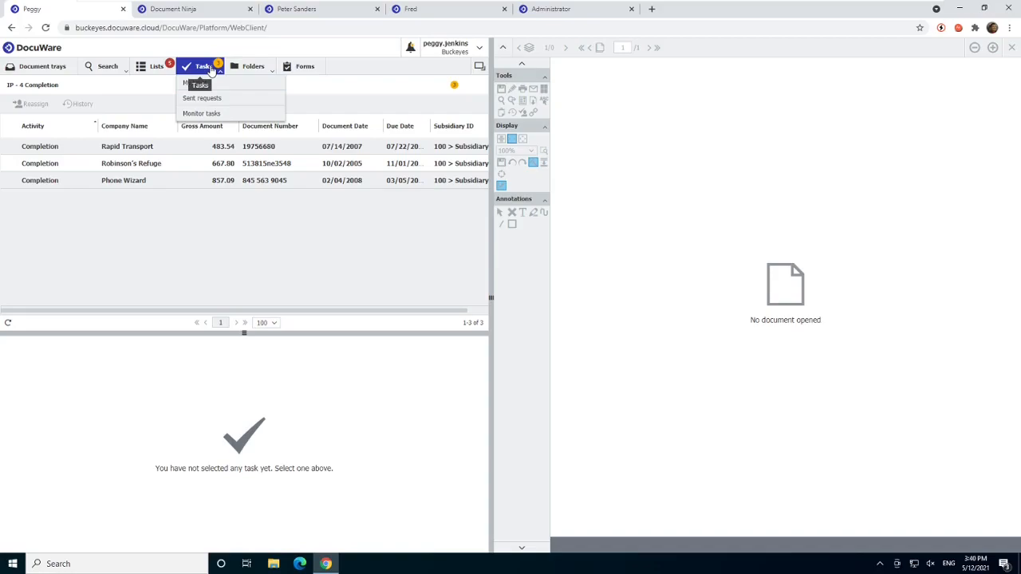
pyautogui.click(213, 116)
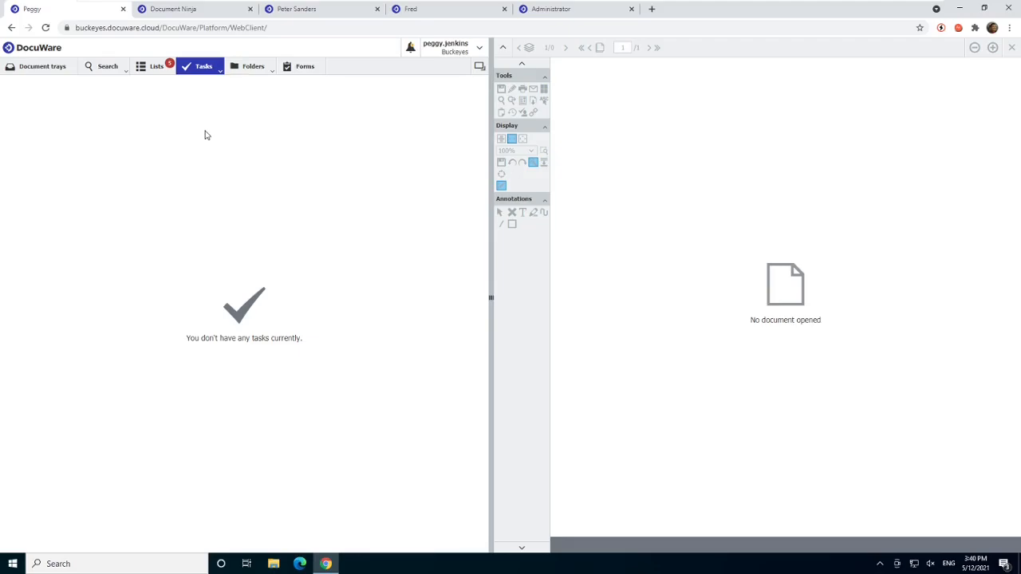
# - In the Document Ninja session, monitor the workflow tasks and open the Imaging Systems invoice awaiting over-limit approval
pyautogui.click(192, 12)
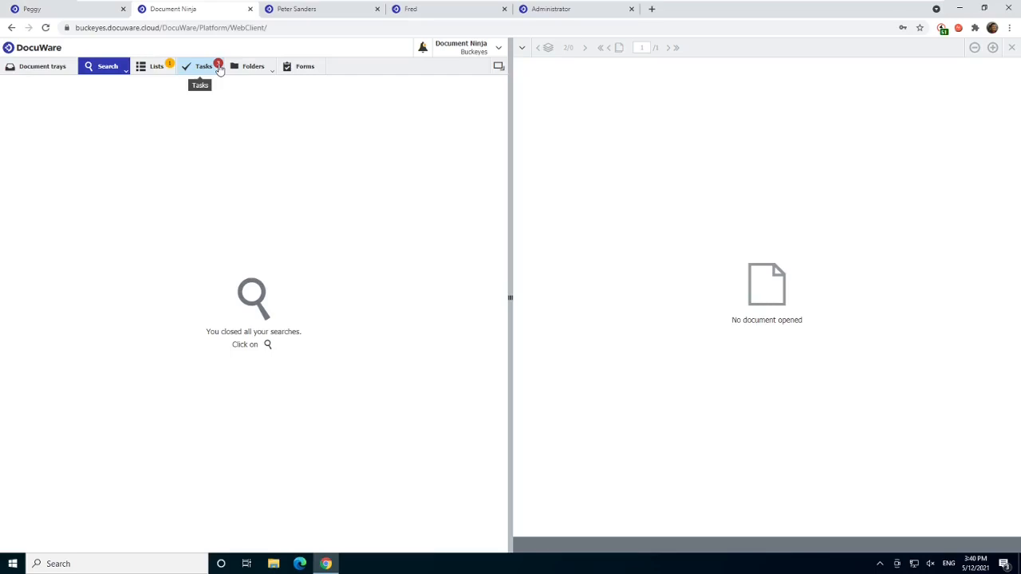
pyautogui.click(214, 72)
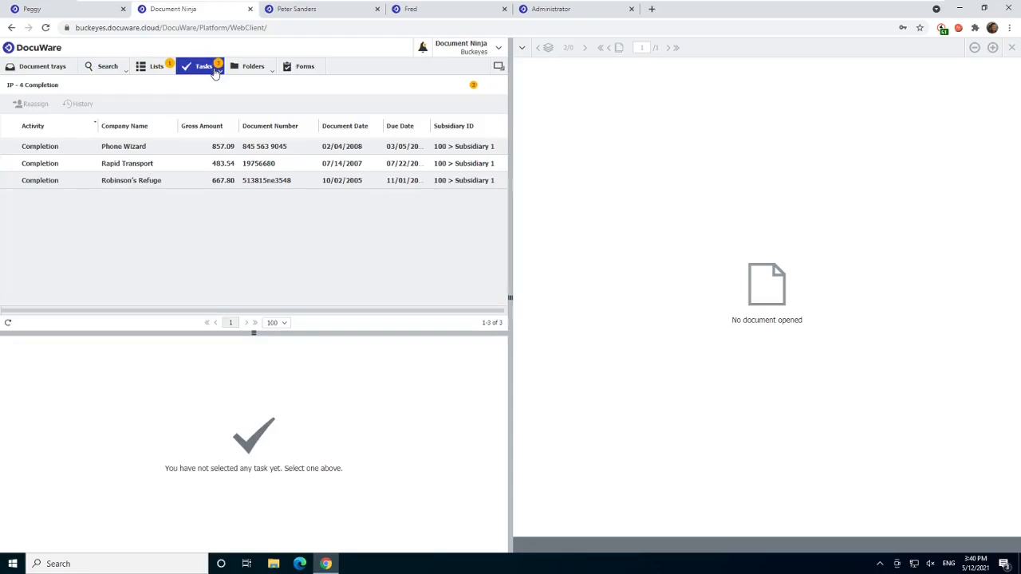
pyautogui.click(215, 72)
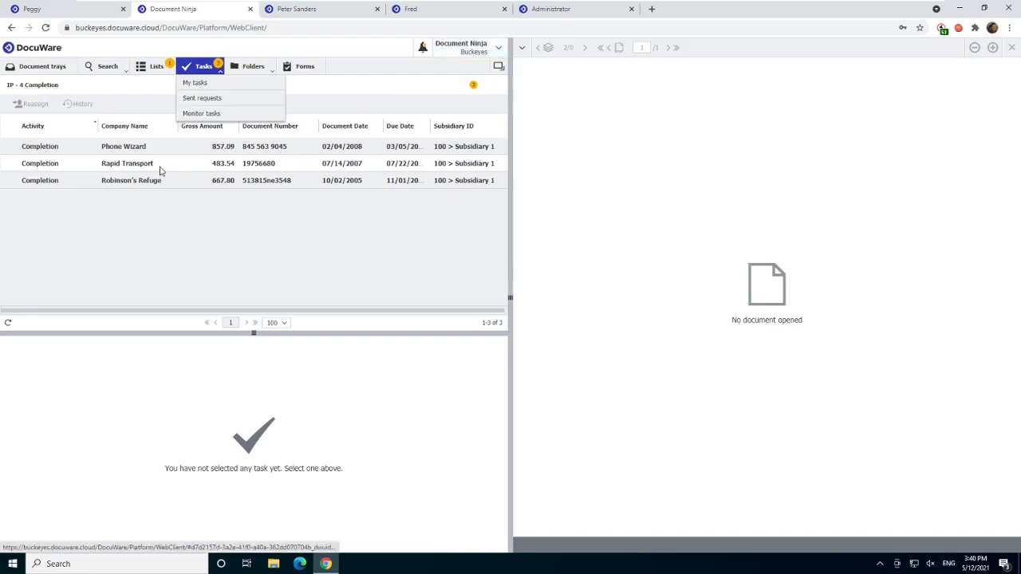
pyautogui.click(213, 115)
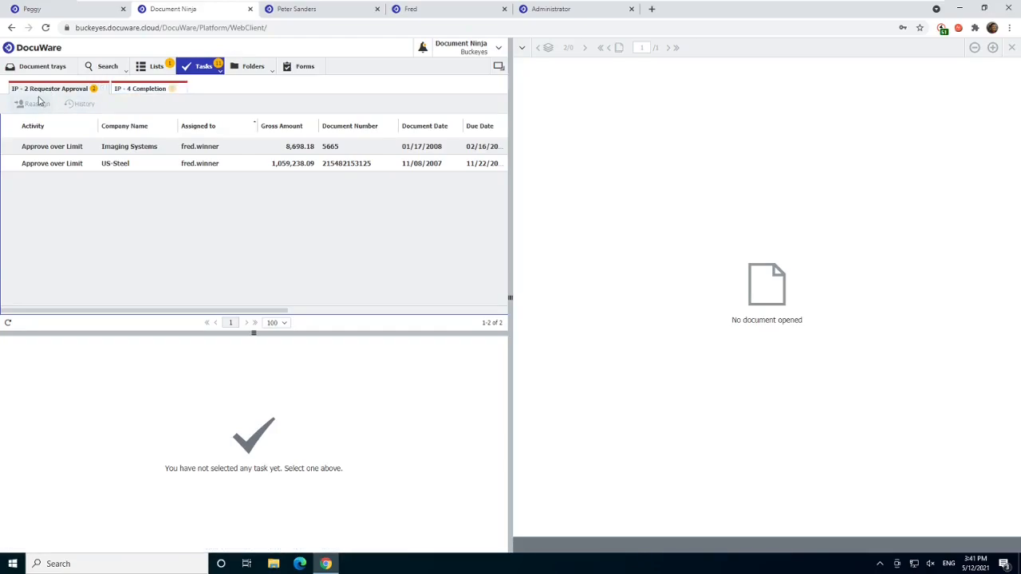
pyautogui.click(69, 146)
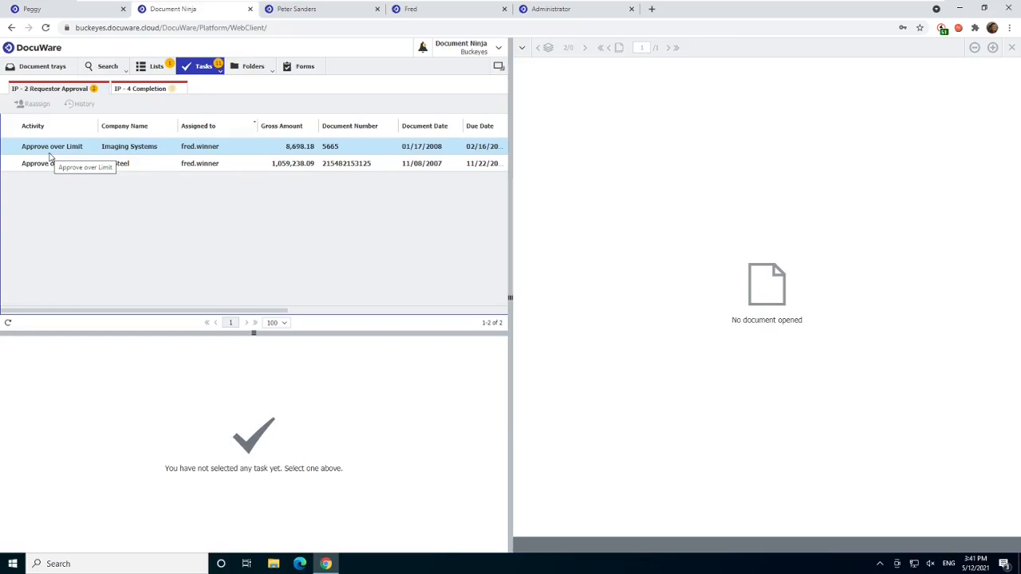
pyautogui.click(197, 148)
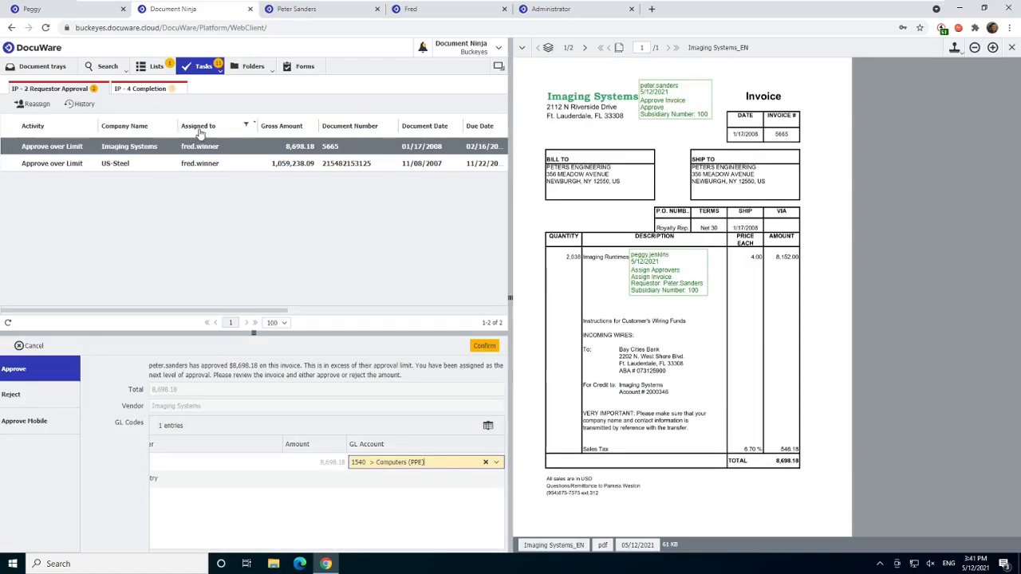
pyautogui.click(246, 128)
pyautogui.click(370, 172)
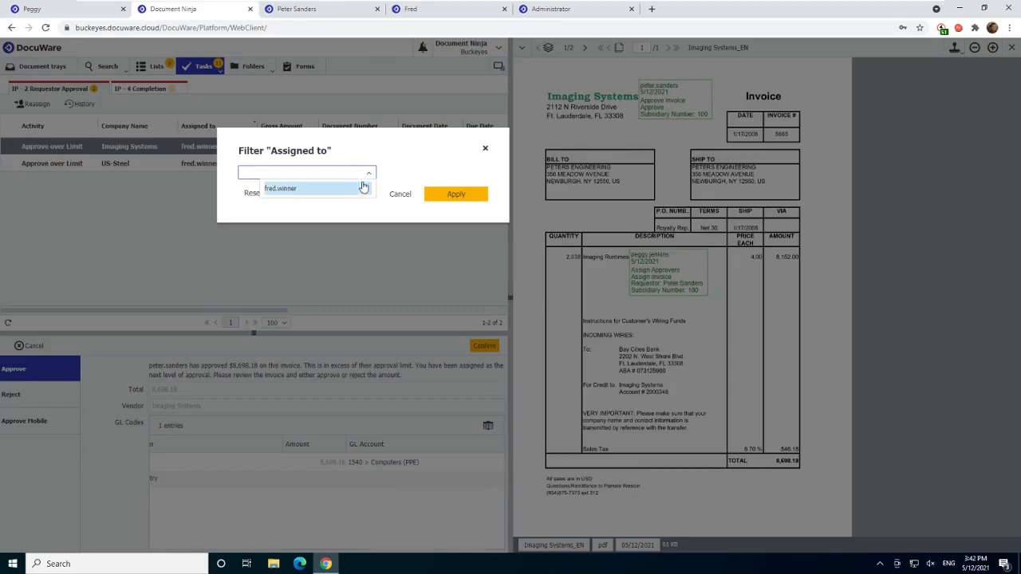
pyautogui.click(129, 125)
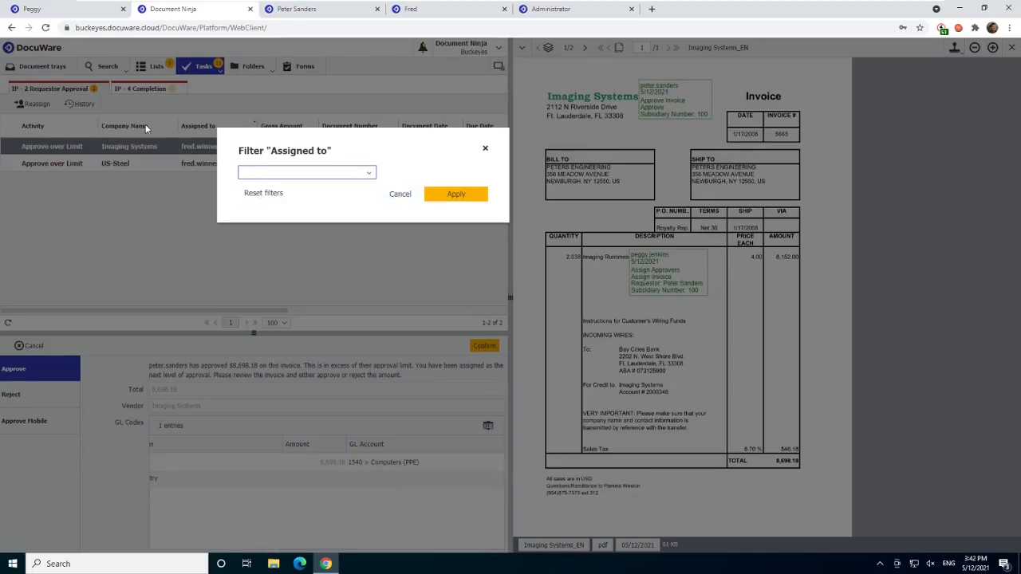
pyautogui.click(393, 197)
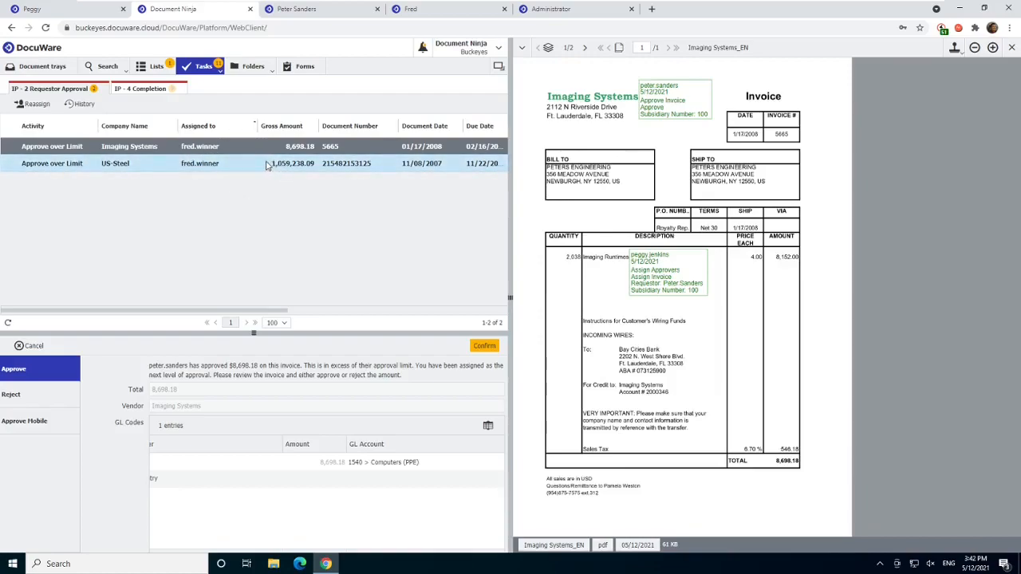
# - In the next-level approver's session, approve the over-limit Imaging Systems and US-Steel invoices
pyautogui.click(412, 11)
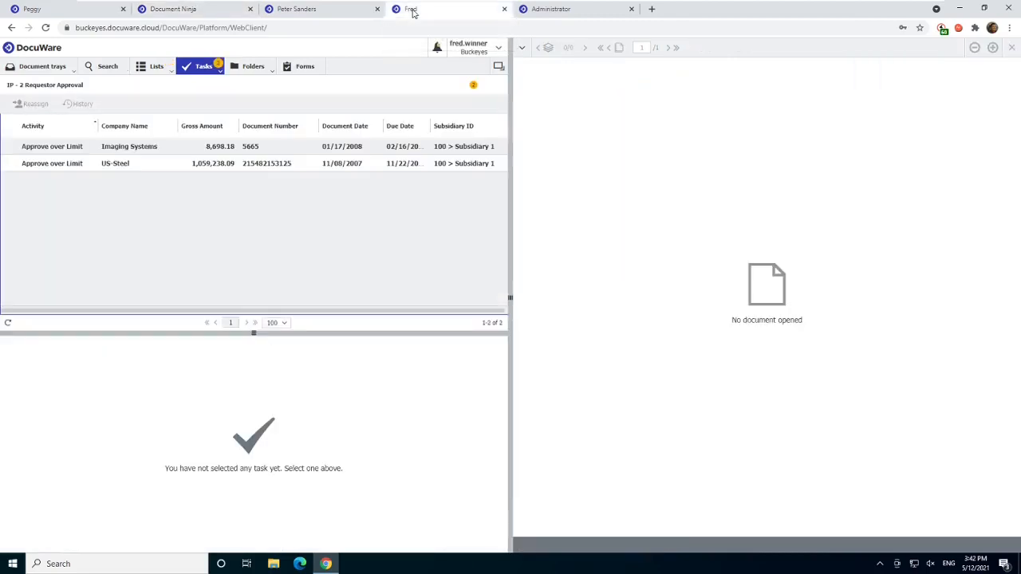
pyautogui.click(251, 147)
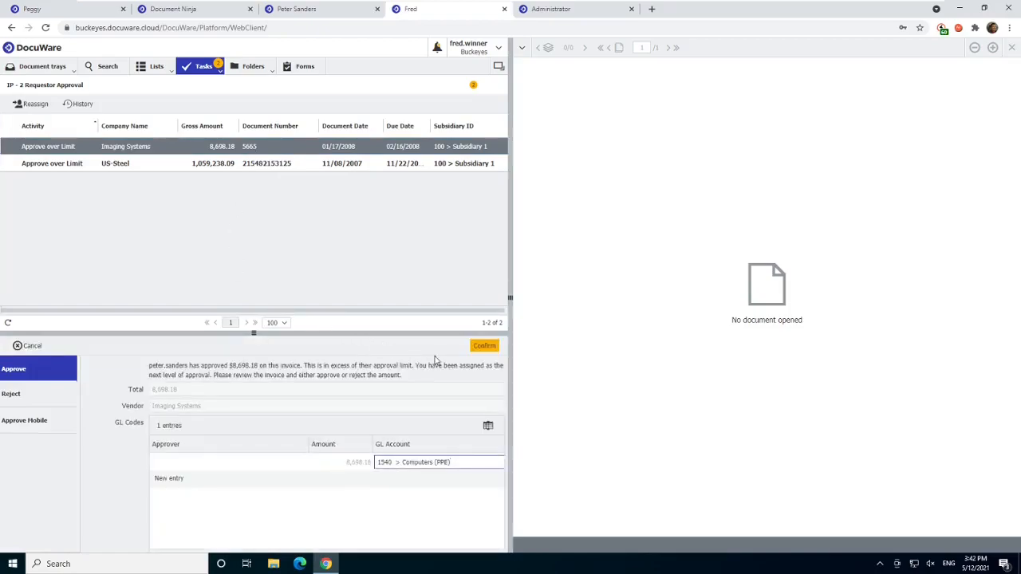
pyautogui.click(483, 349)
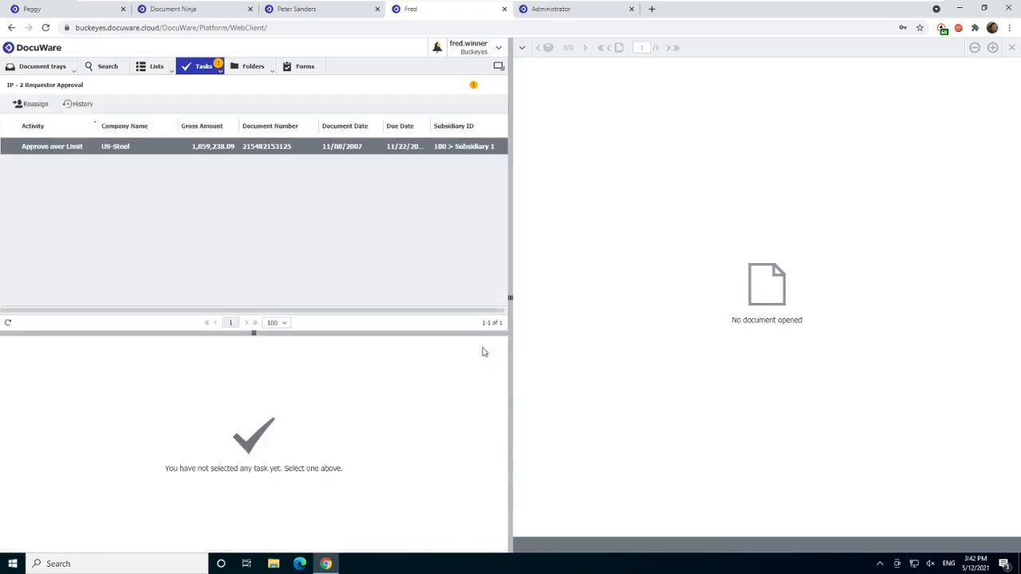
pyautogui.click(391, 149)
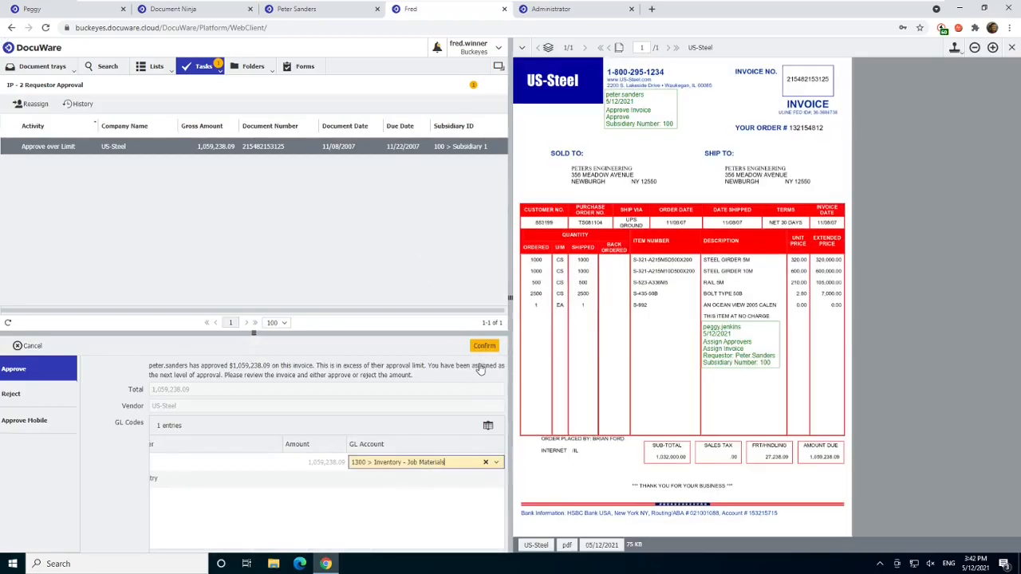
pyautogui.click(485, 346)
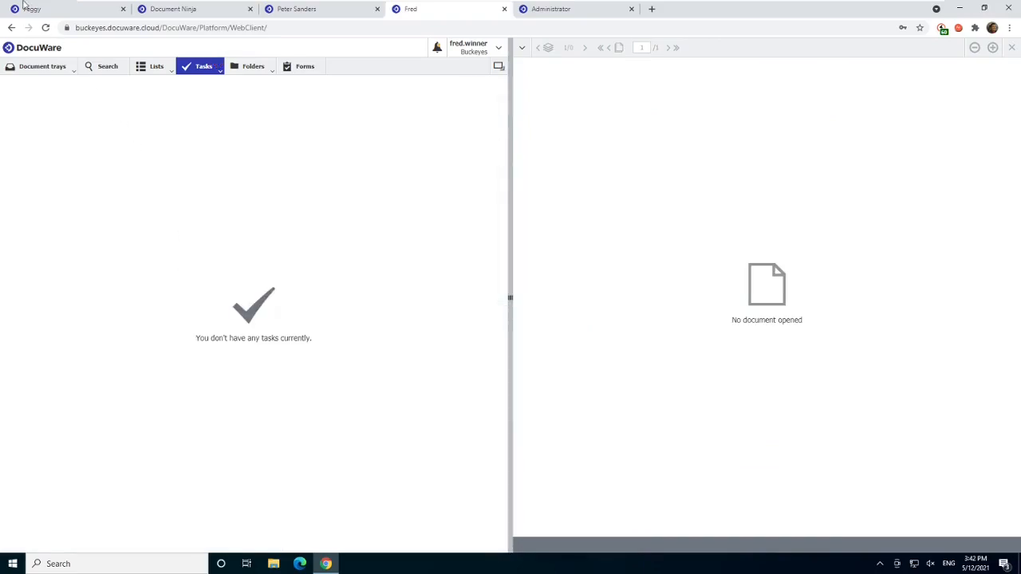
# - Return to the accounts payable user's session and review their own IP - 4 Completion tasks
pyautogui.click(52, 15)
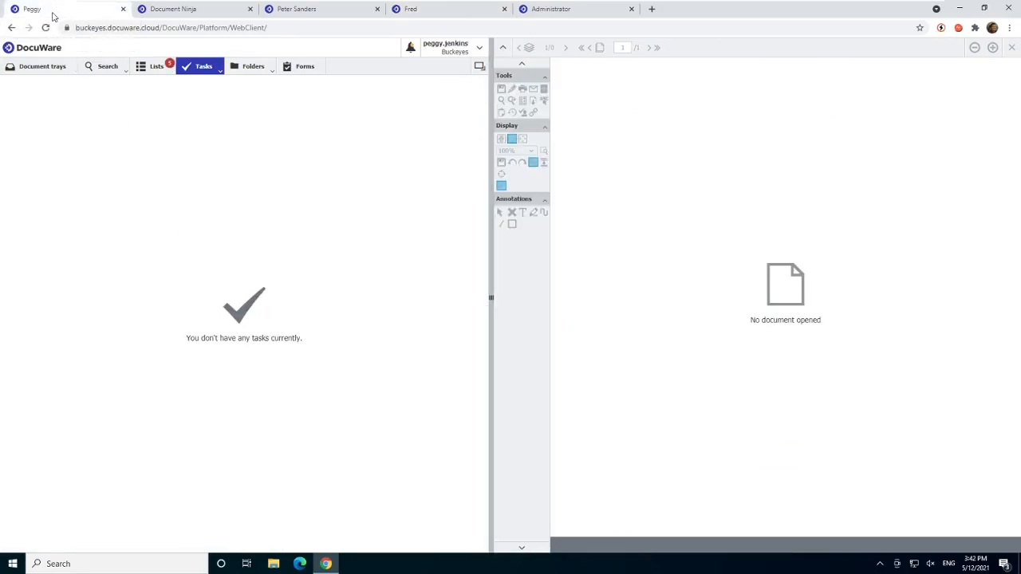
pyautogui.click(216, 73)
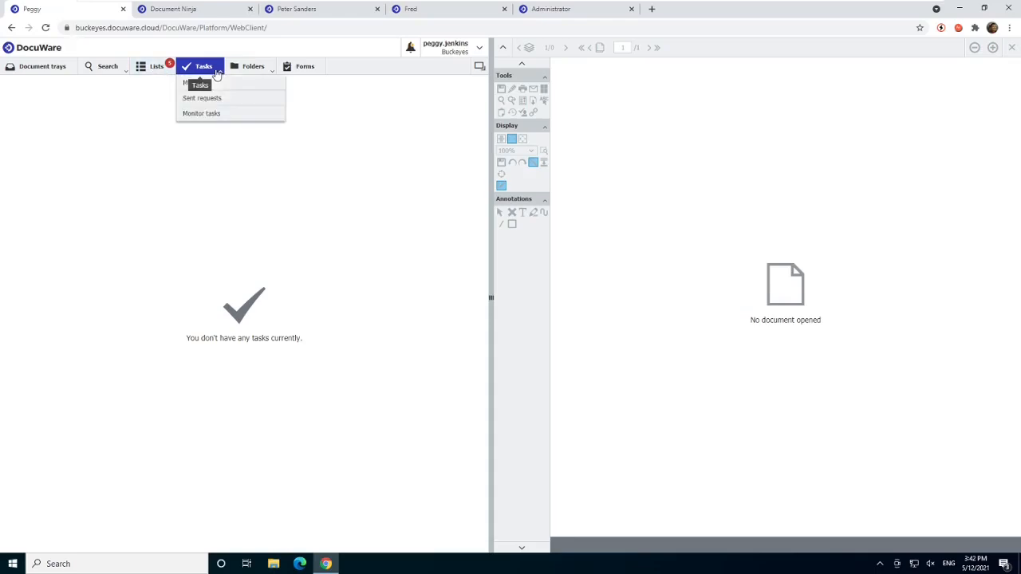
pyautogui.click(211, 85)
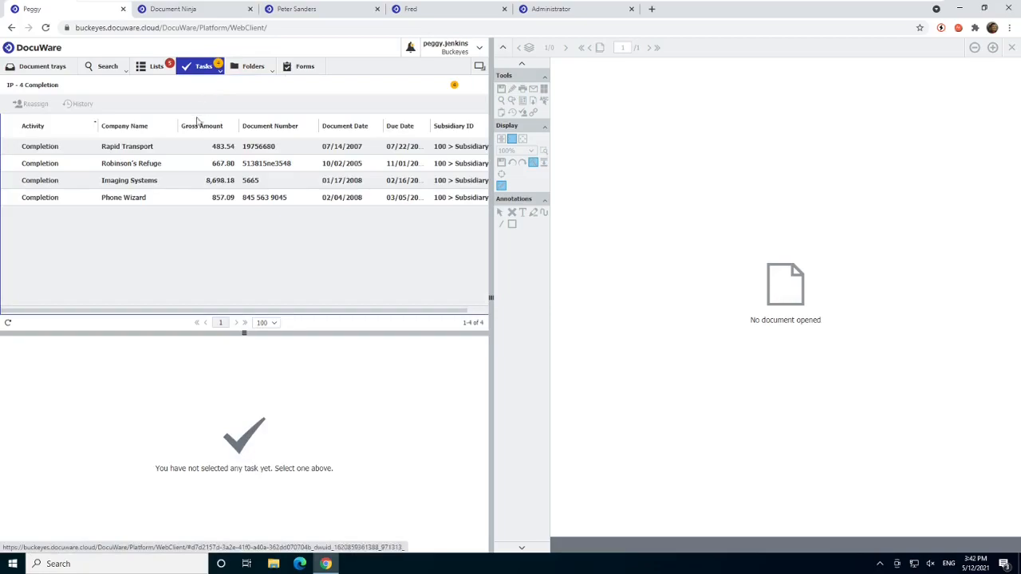
pyautogui.click(179, 148)
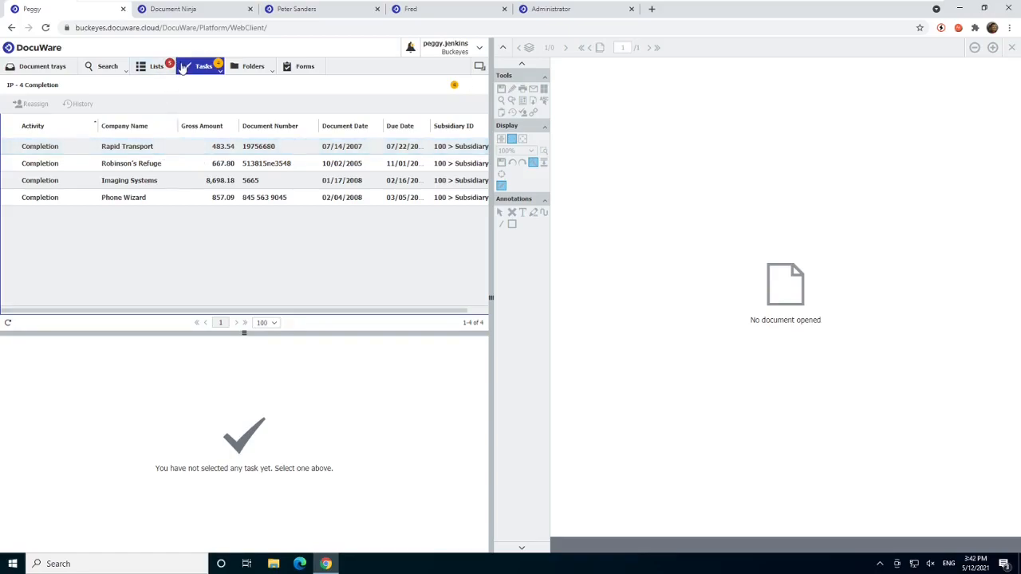
# - Run an IP - Accounting invoice search for company US-Steel, open the invoice found and examine its approval stamps
pyautogui.click(113, 72)
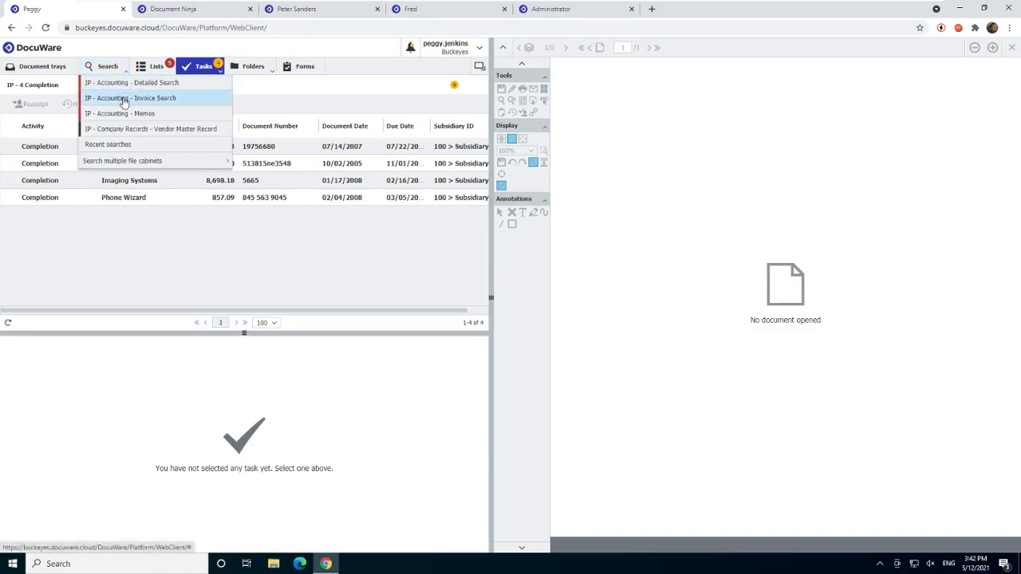
pyautogui.click(120, 99)
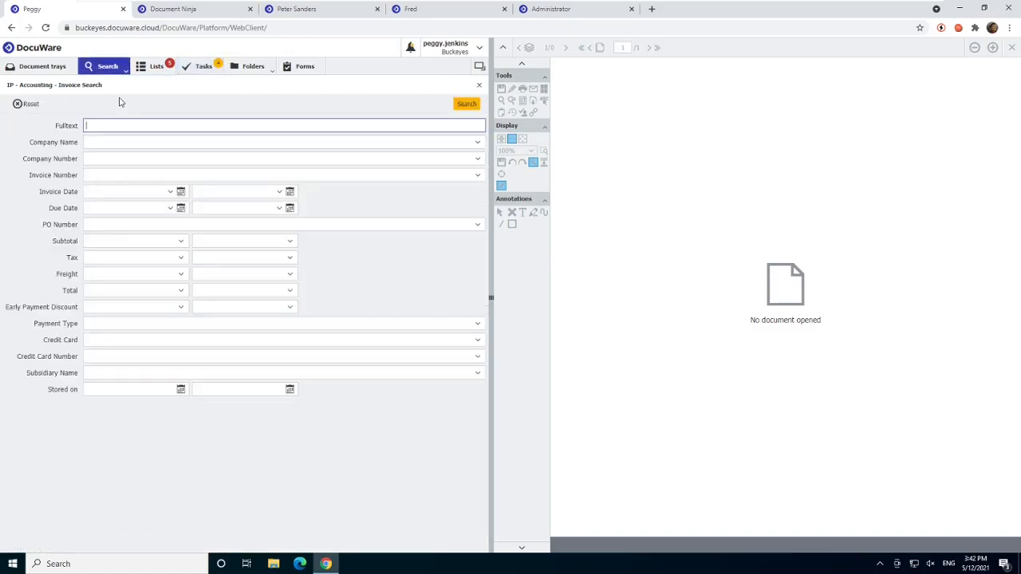
pyautogui.click(193, 141)
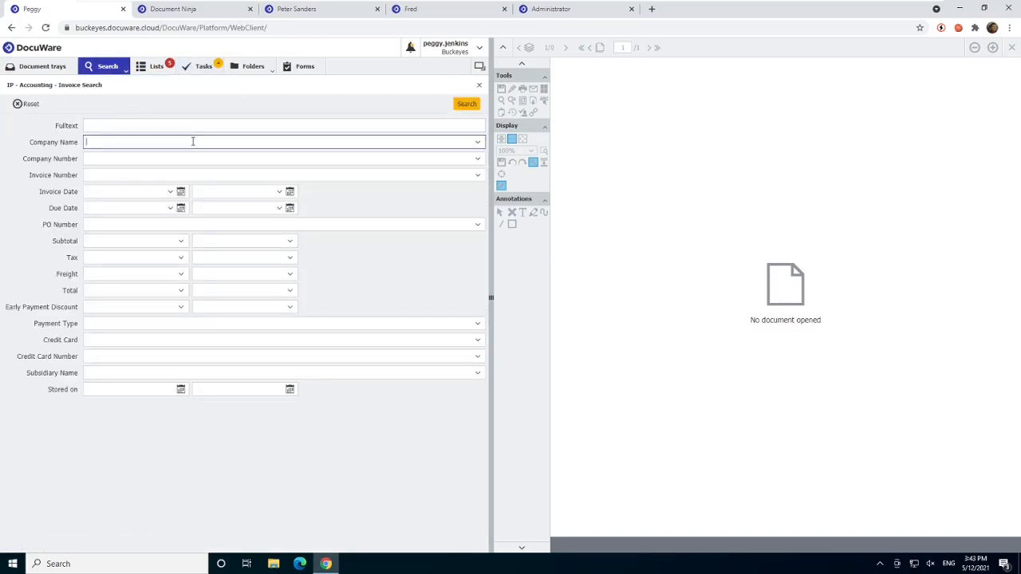
pyautogui.write('us')
pyautogui.click(208, 158)
pyautogui.click(469, 105)
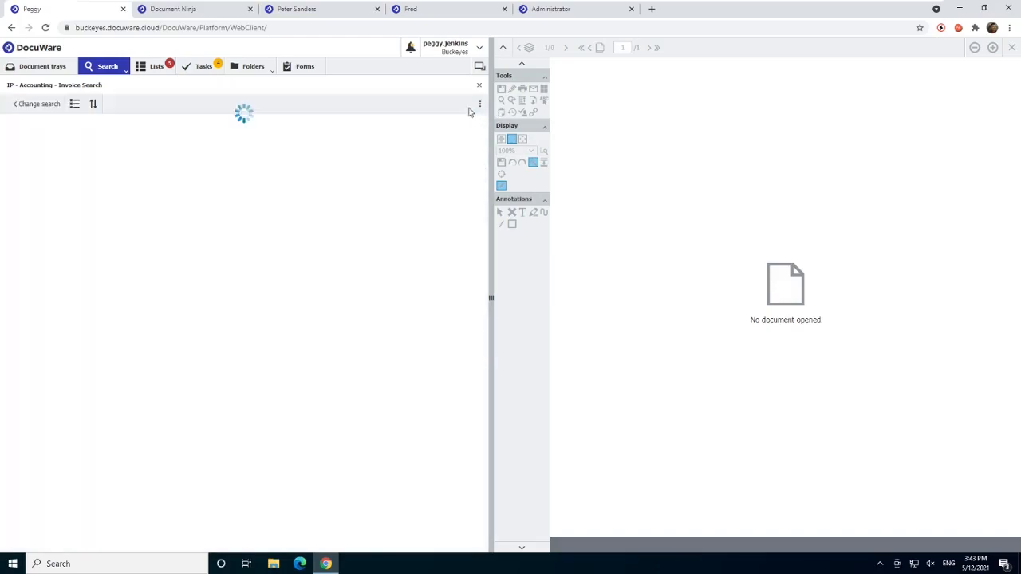
pyautogui.doubleClick(405, 147)
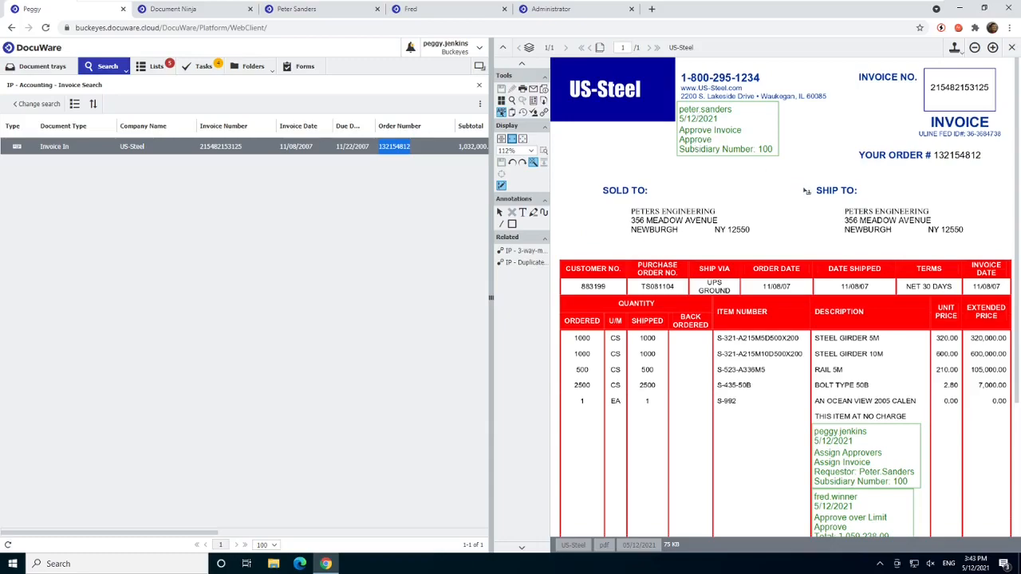
pyautogui.scroll(-1, 806, 187)
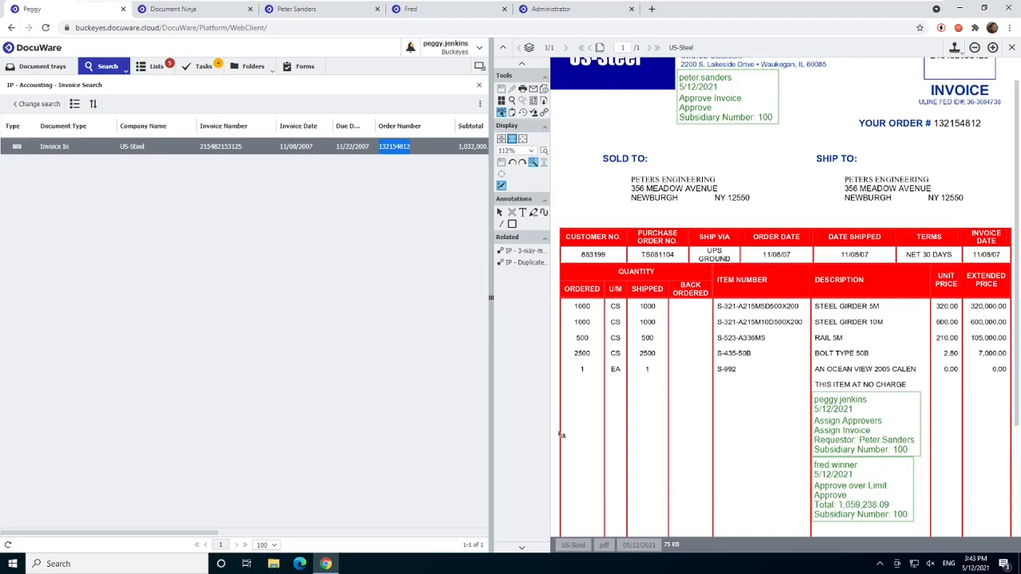
# - Open the IP - Accounting list of invoices active up to 2 days and view the US-Steel invoice
pyautogui.click(151, 67)
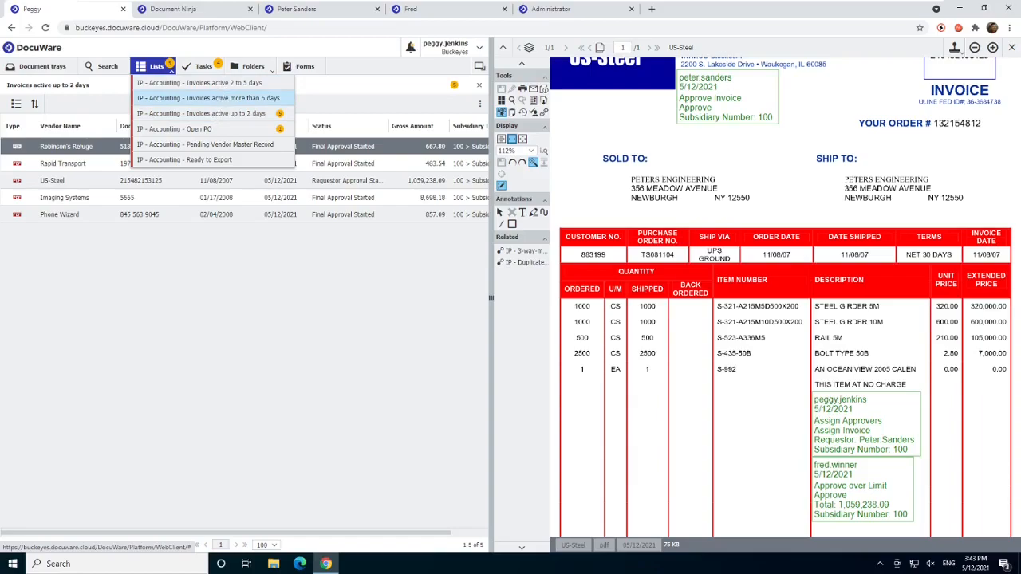
pyautogui.click(213, 117)
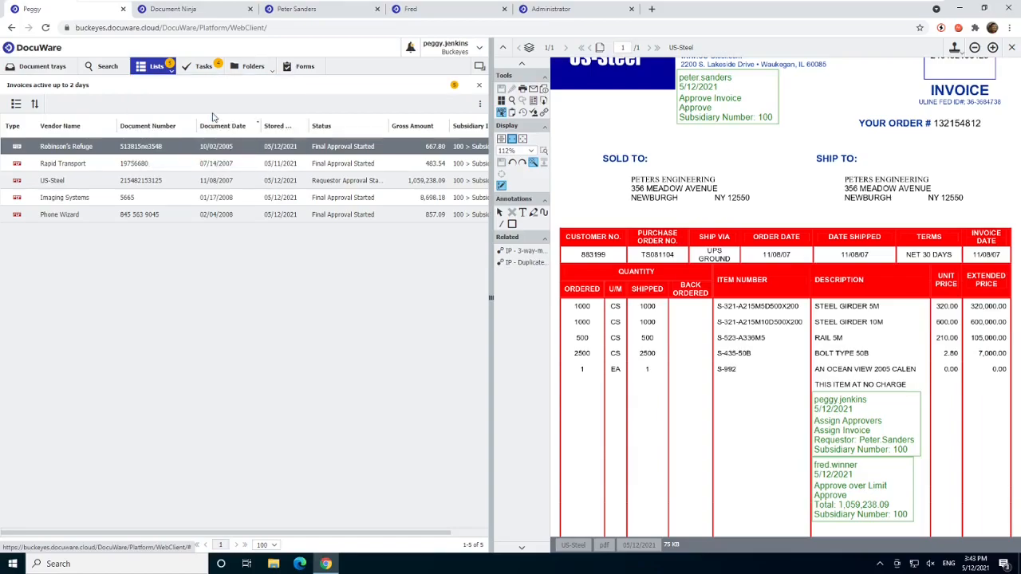
pyautogui.click(99, 187)
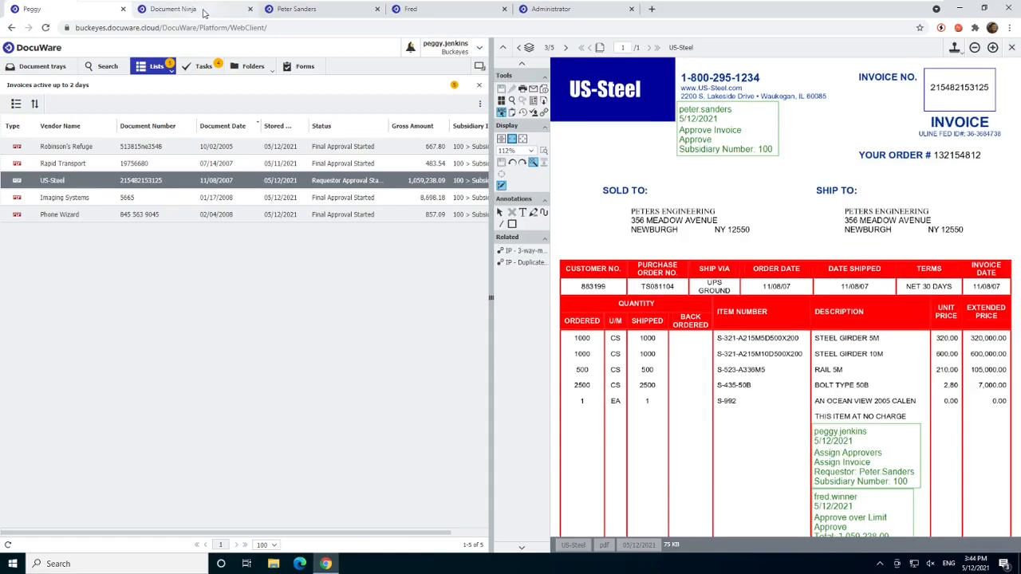
# - In the Document Ninja session, open the over-limit US-Steel task under IP - 2 Requestor Approval and approve the invoice
pyautogui.click(203, 11)
pyautogui.click(188, 72)
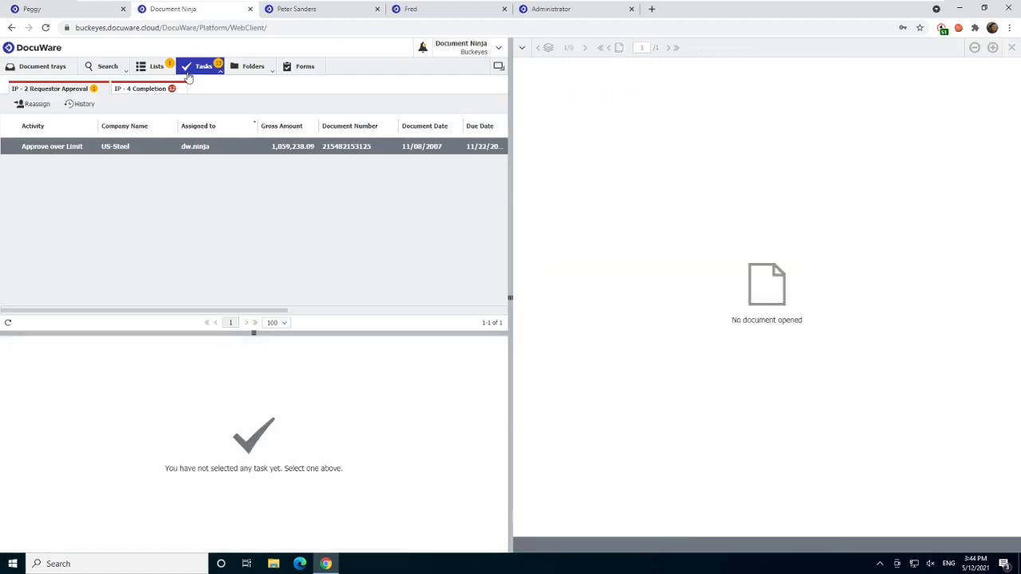
pyautogui.click(23, 151)
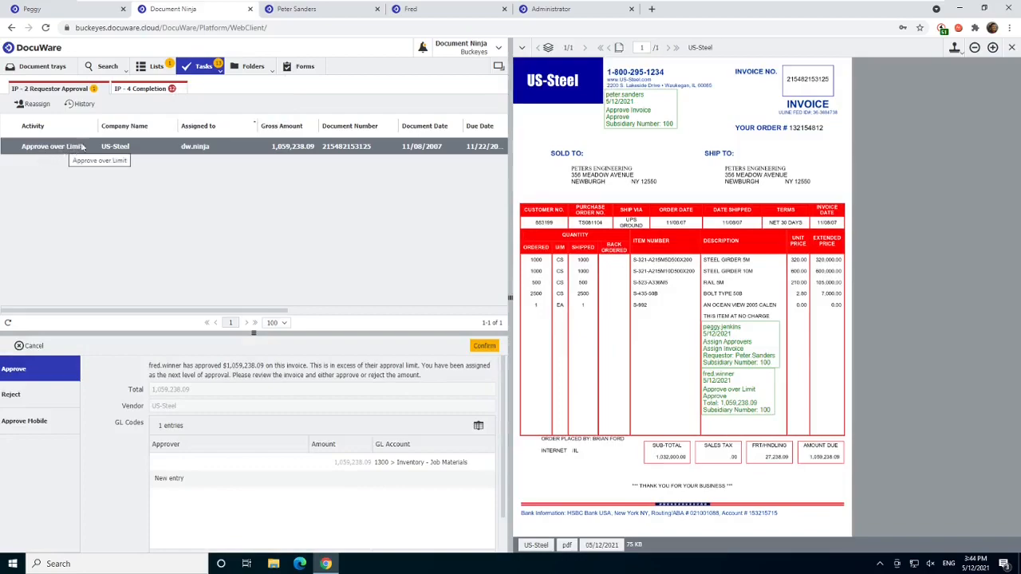
pyautogui.doubleClick(210, 150)
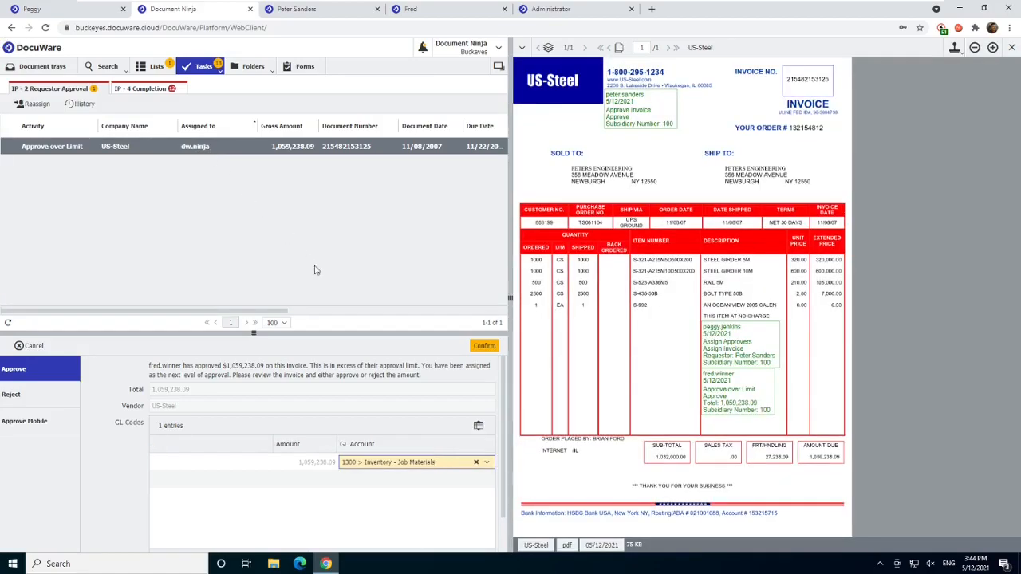
pyautogui.click(483, 346)
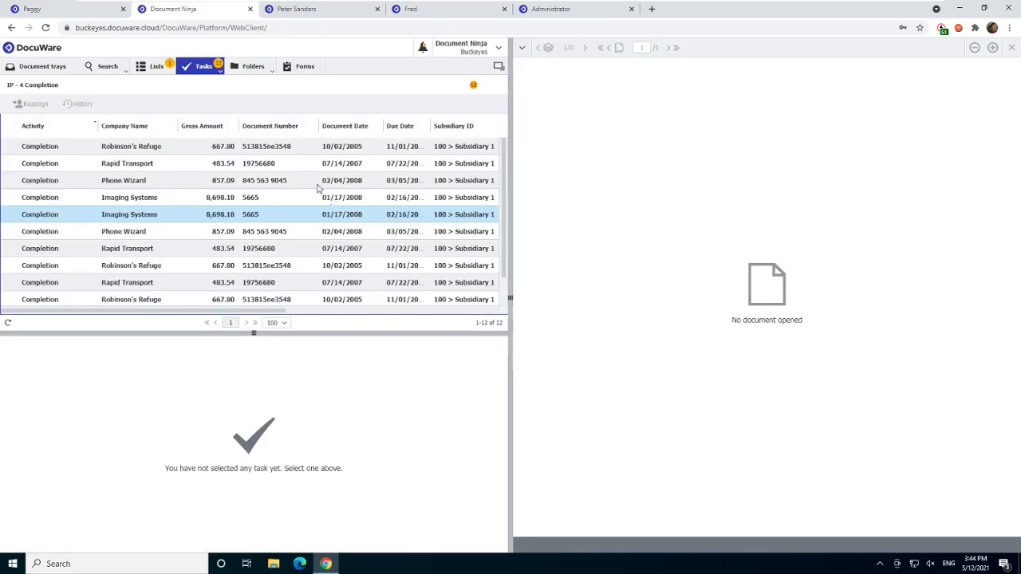
# - Run an IP - Accounting invoice search with the company name US-Steel
pyautogui.click(117, 71)
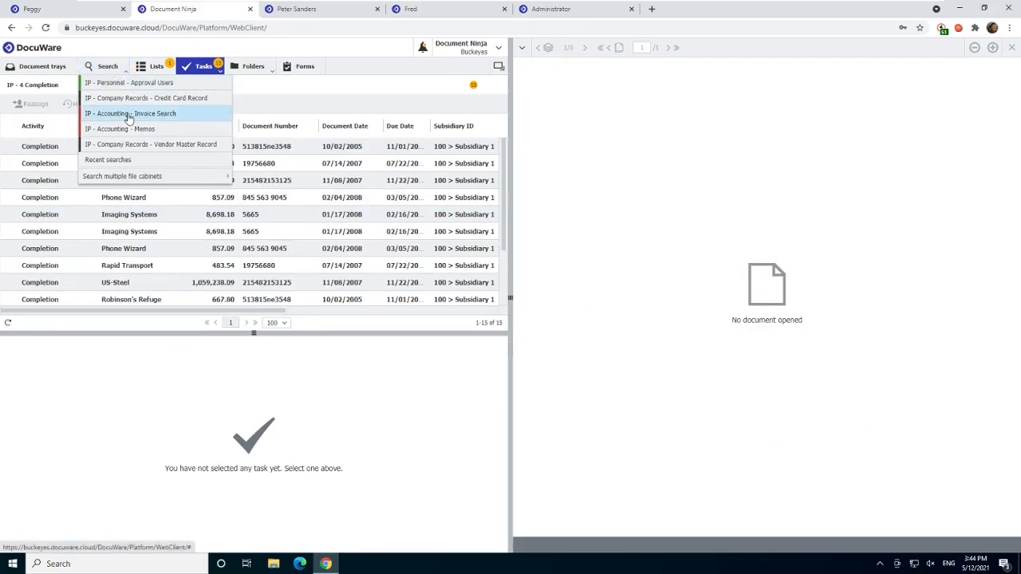
pyautogui.click(128, 116)
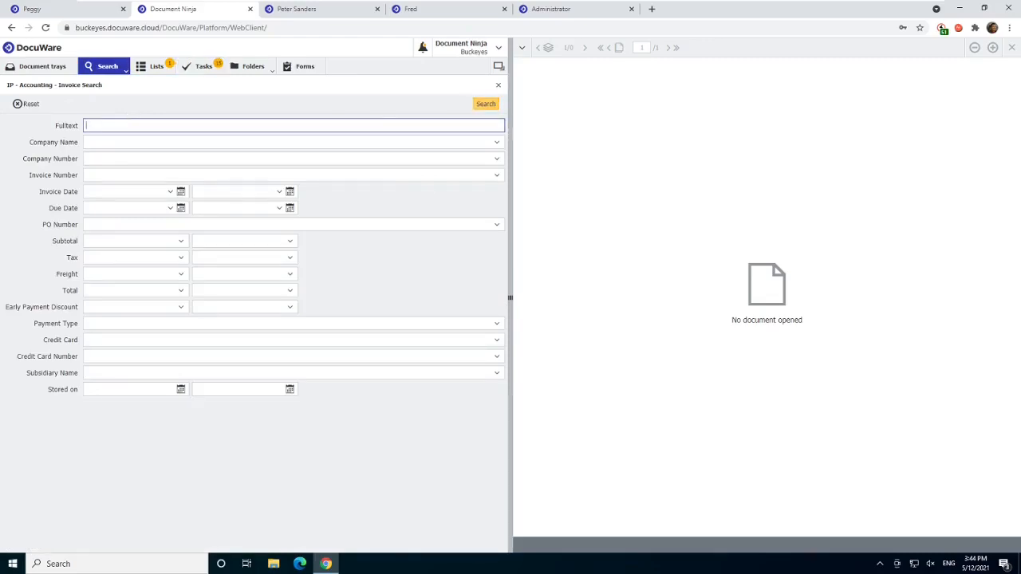
pyautogui.click(439, 141)
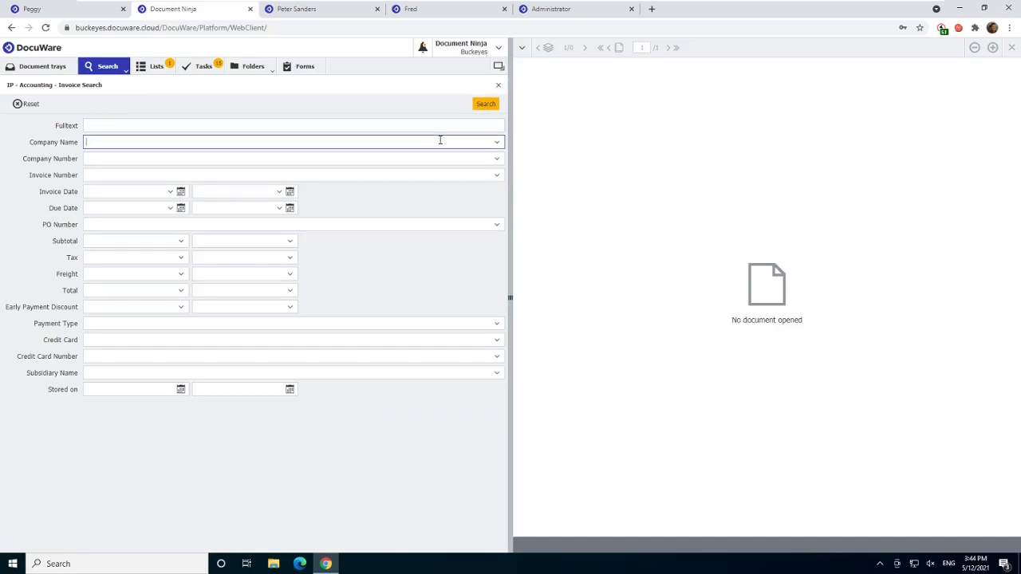
pyautogui.write('us')
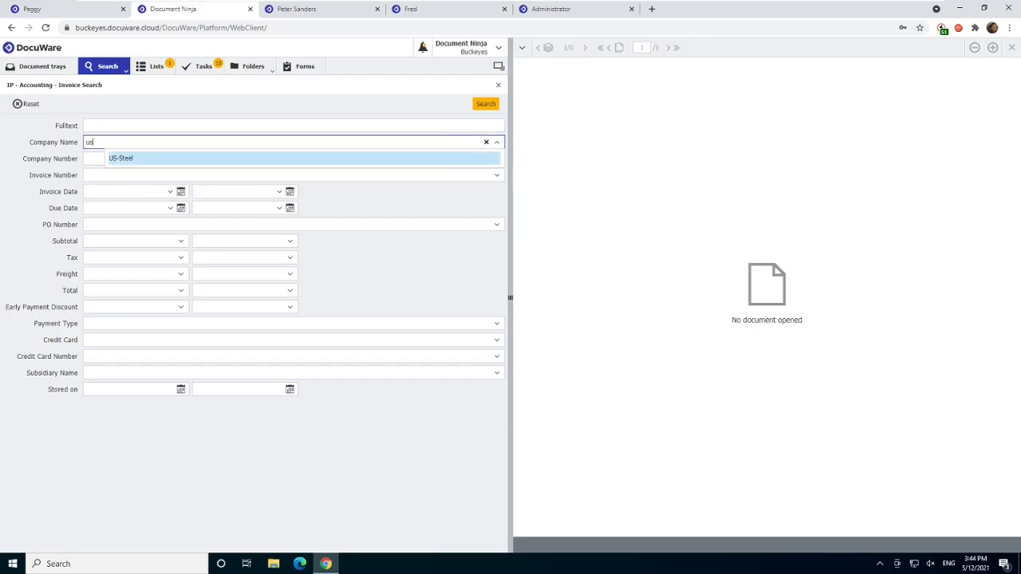
pyautogui.click(121, 158)
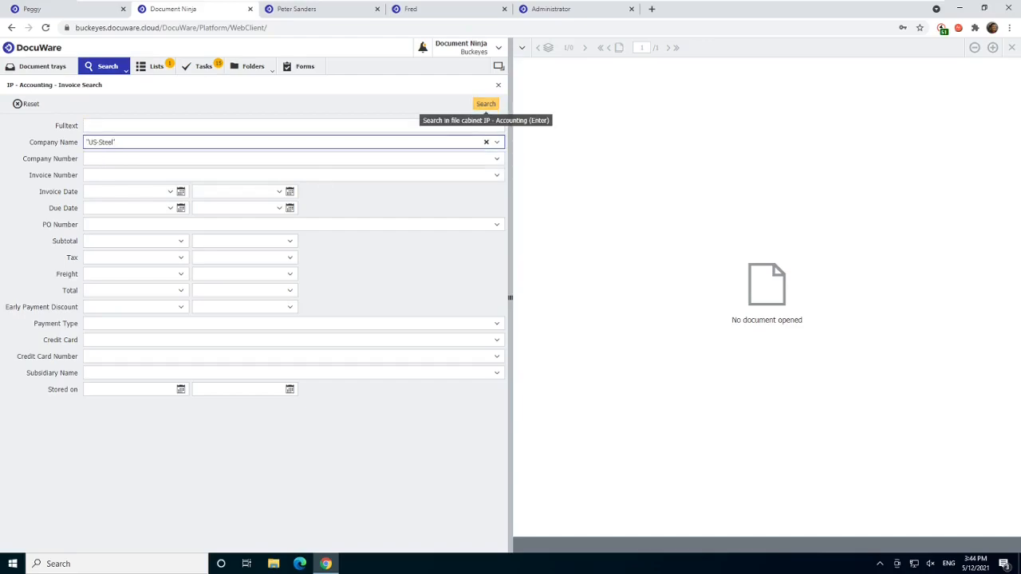
pyautogui.click(486, 104)
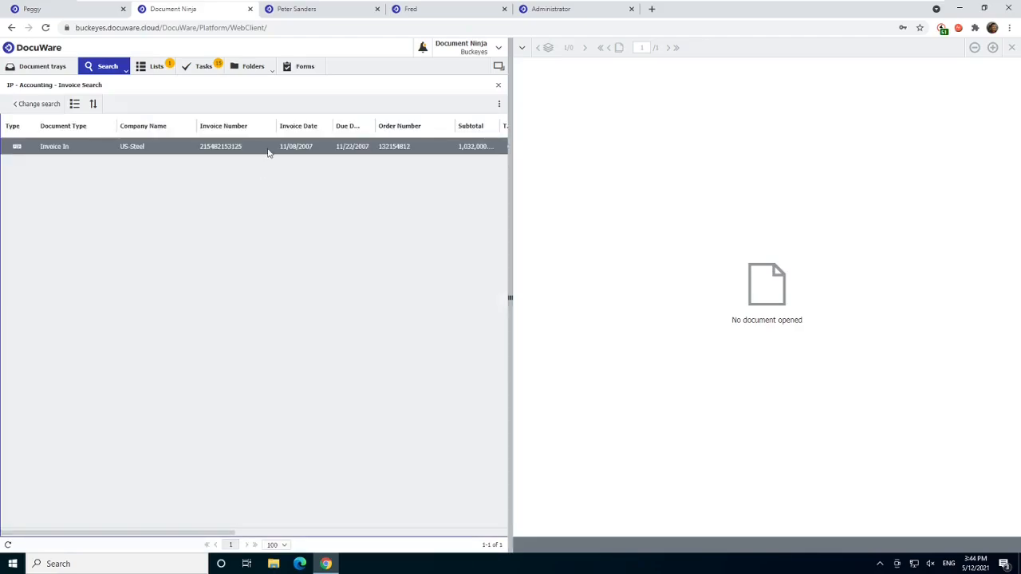
# - Open the US-Steel invoice's history and examine its Validation, Assign Approvers, Requestor Approval and Completion workflows
pyautogui.rightClick(269, 152)
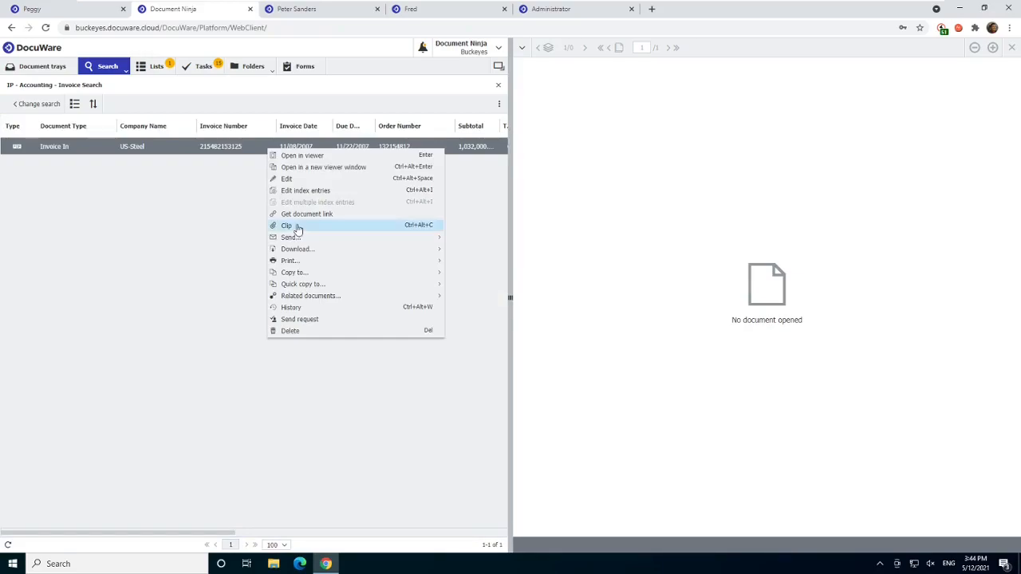
pyautogui.click(277, 311)
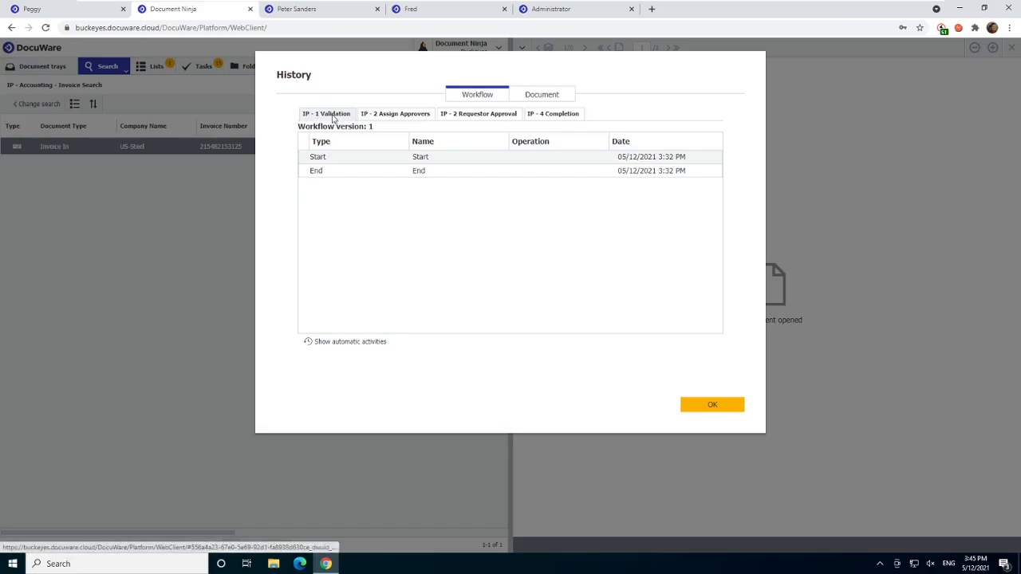
pyautogui.click(334, 157)
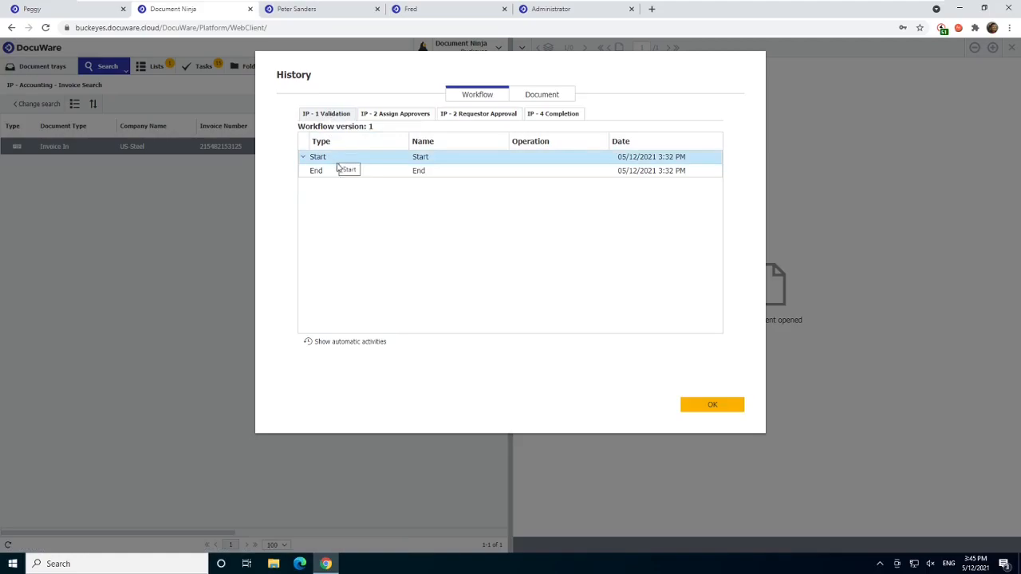
pyautogui.click(380, 118)
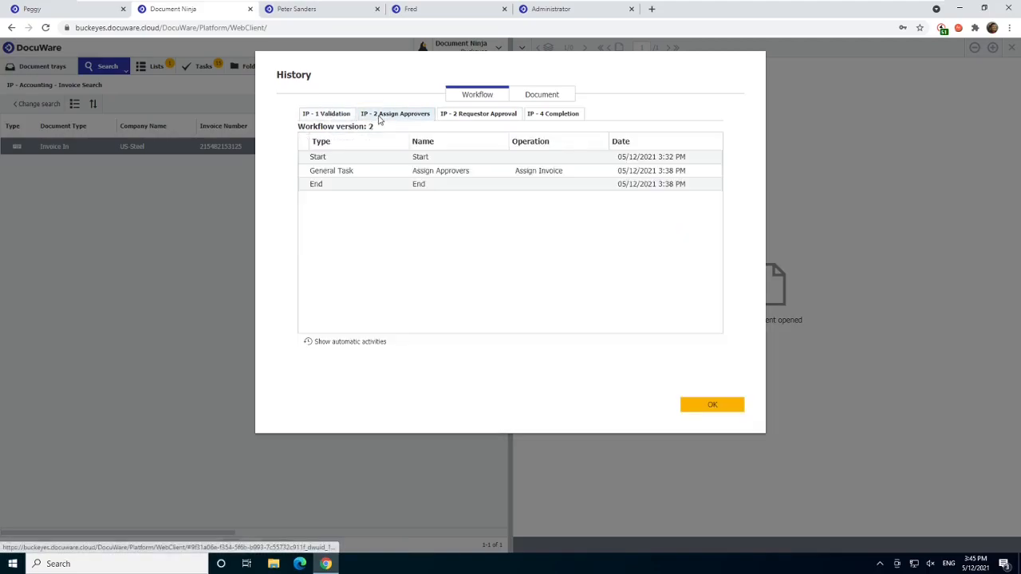
pyautogui.click(359, 174)
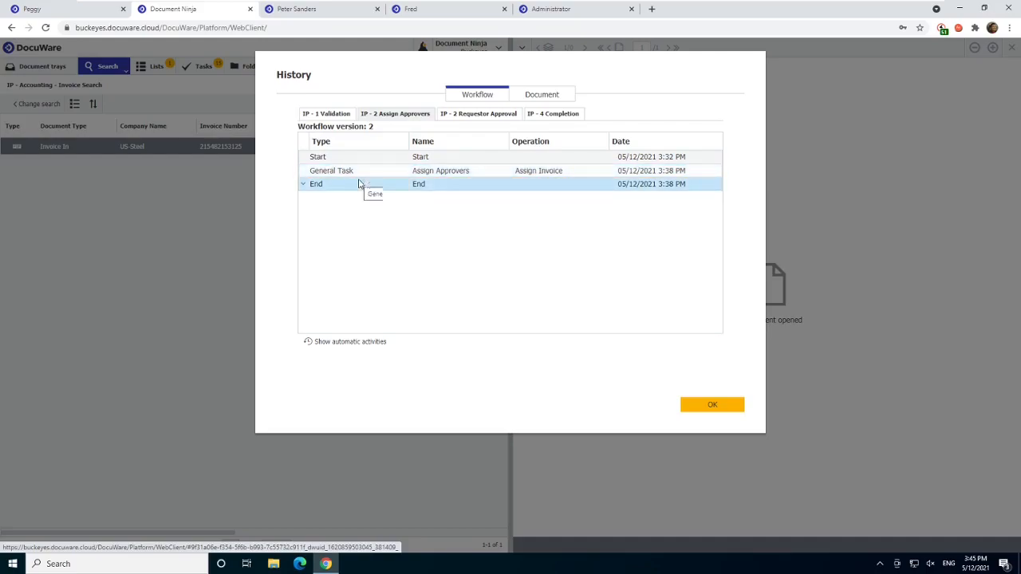
pyautogui.click(461, 120)
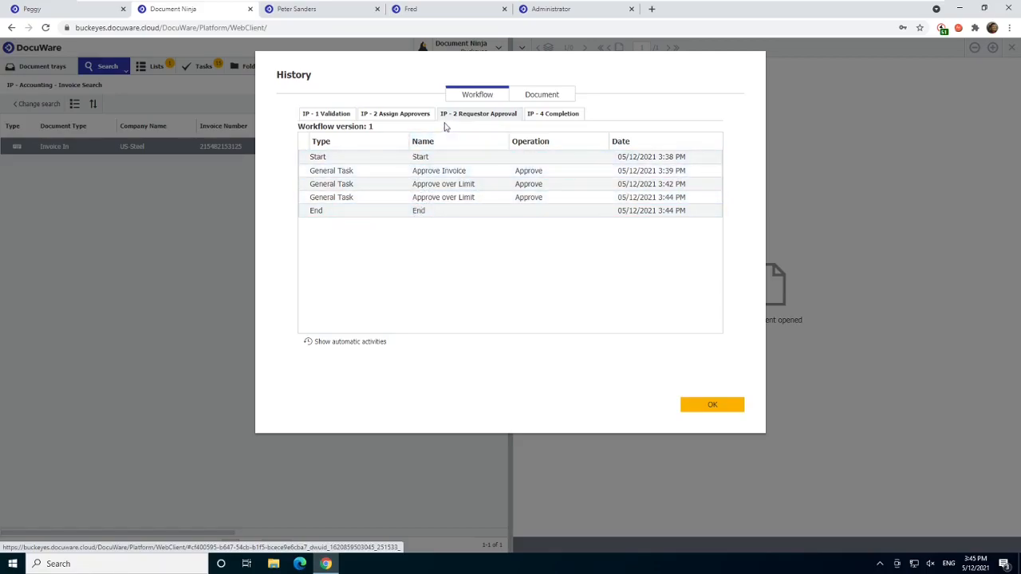
pyautogui.click(541, 121)
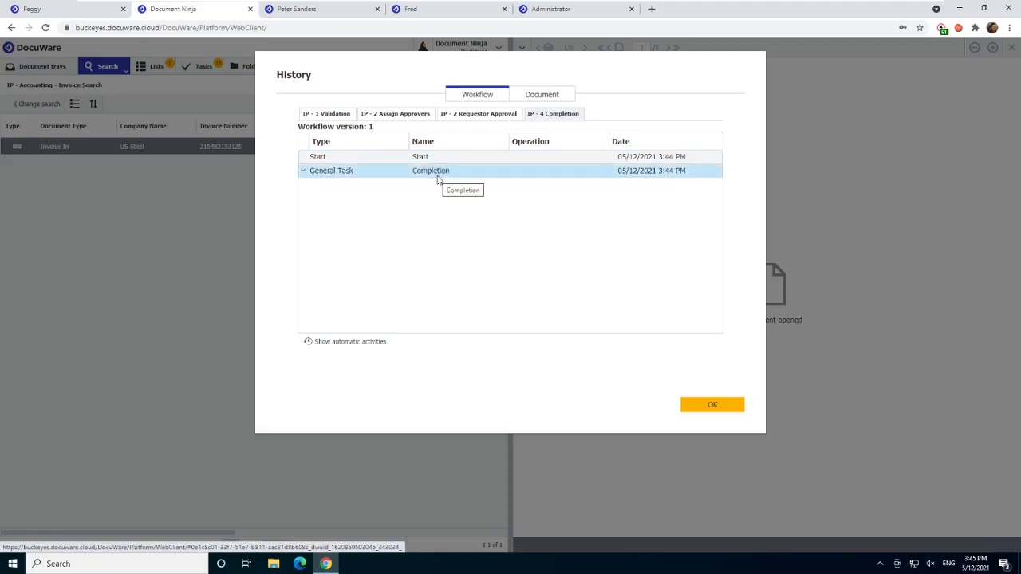
# - Show the automatic activities of the IP - 4 Completion workflow, hide them again and close the history
pyautogui.click(368, 342)
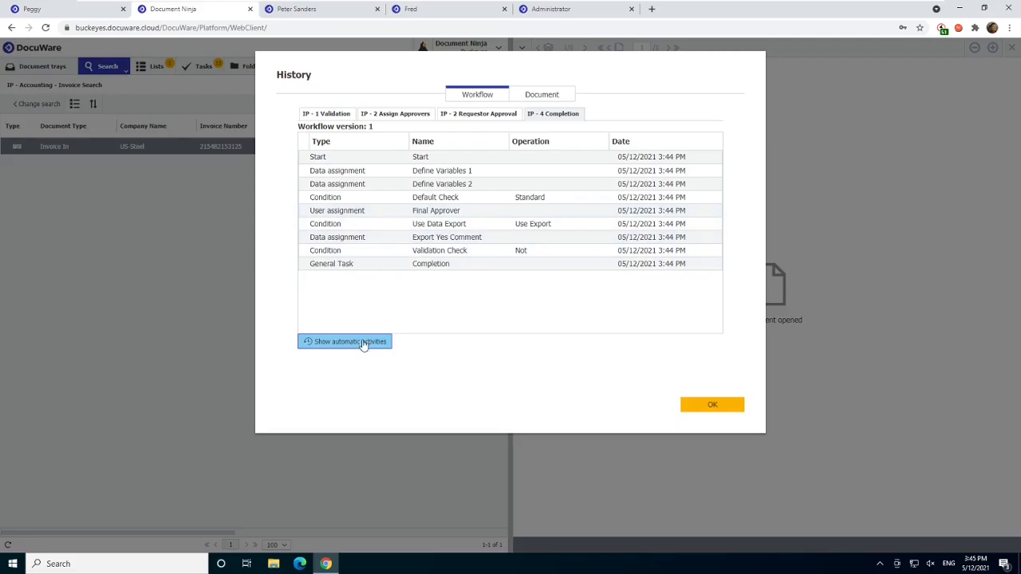
pyautogui.click(363, 342)
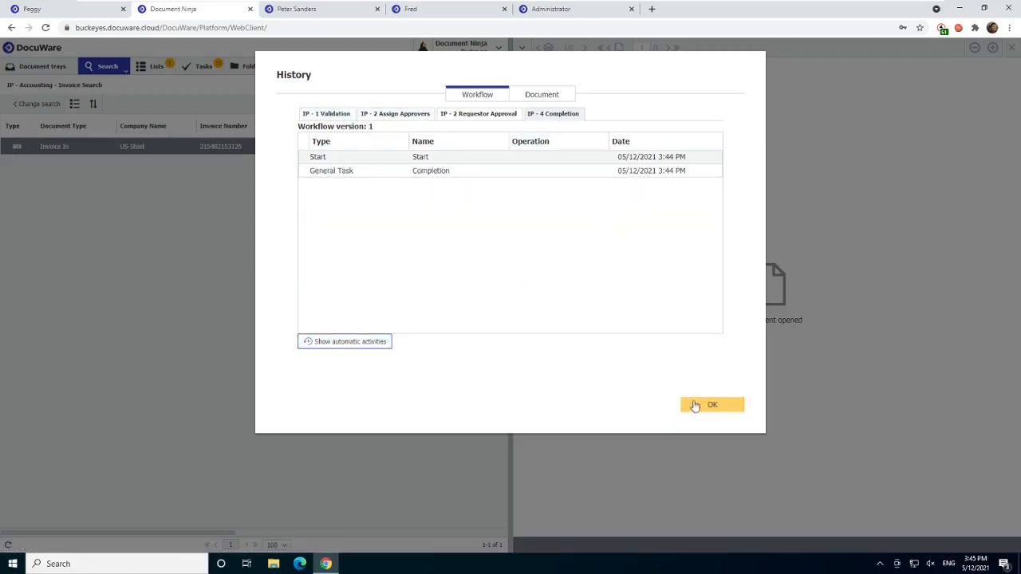
pyautogui.click(697, 407)
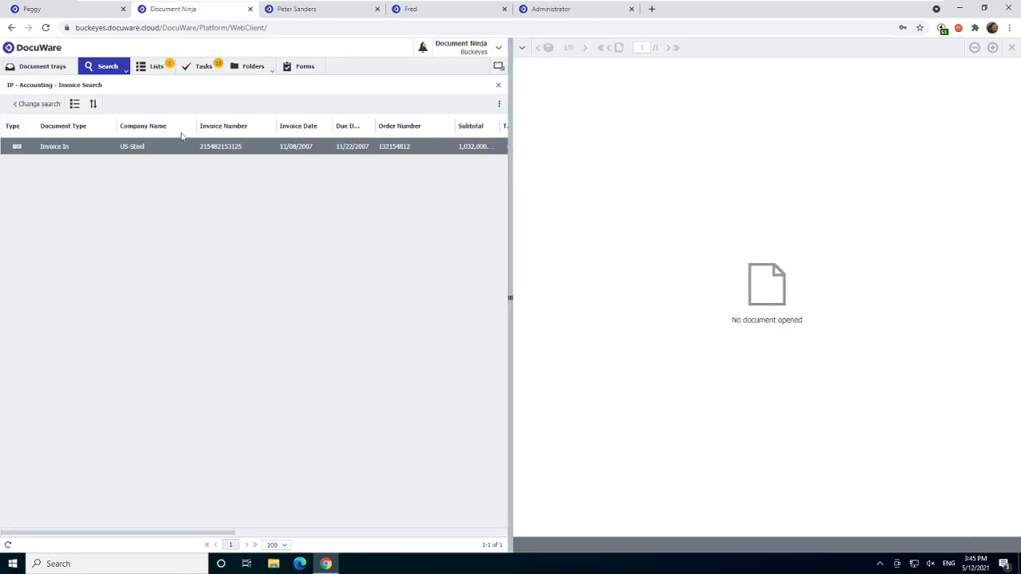
# - Review the US-Steel invoice's workflow history once more, close it and return to the invoice search form
pyautogui.rightClick(183, 151)
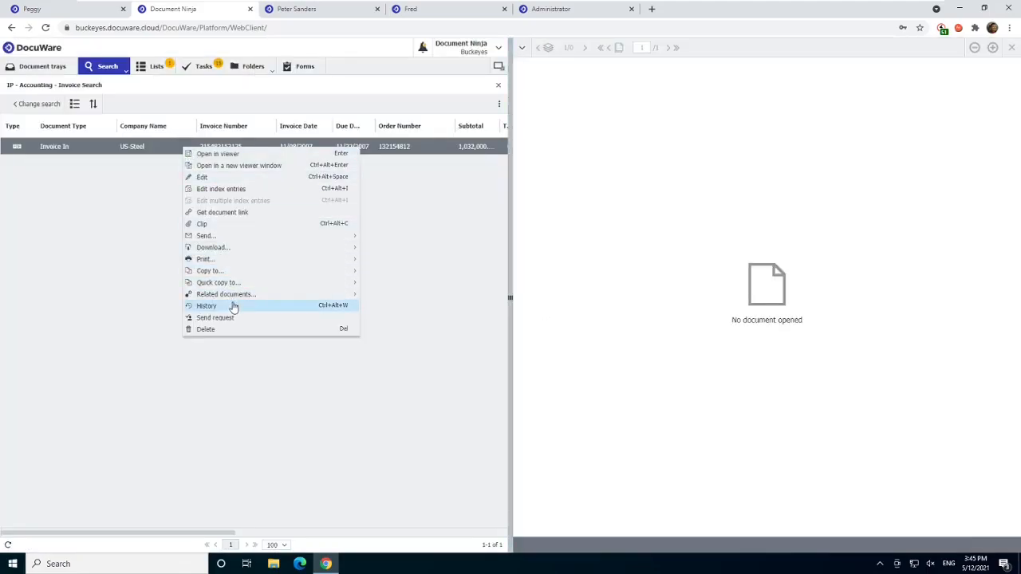
pyautogui.click(207, 305)
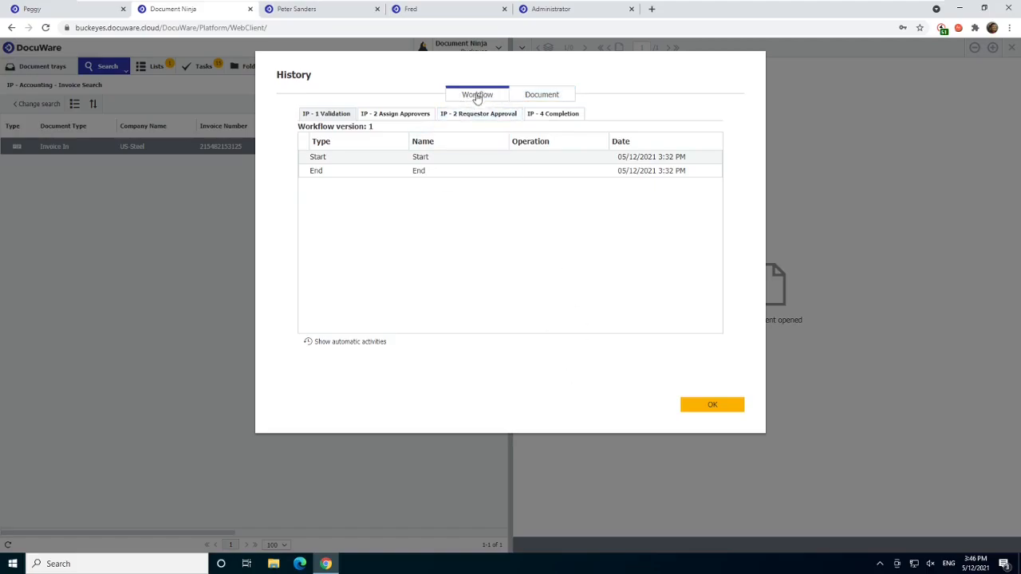
pyautogui.click(707, 407)
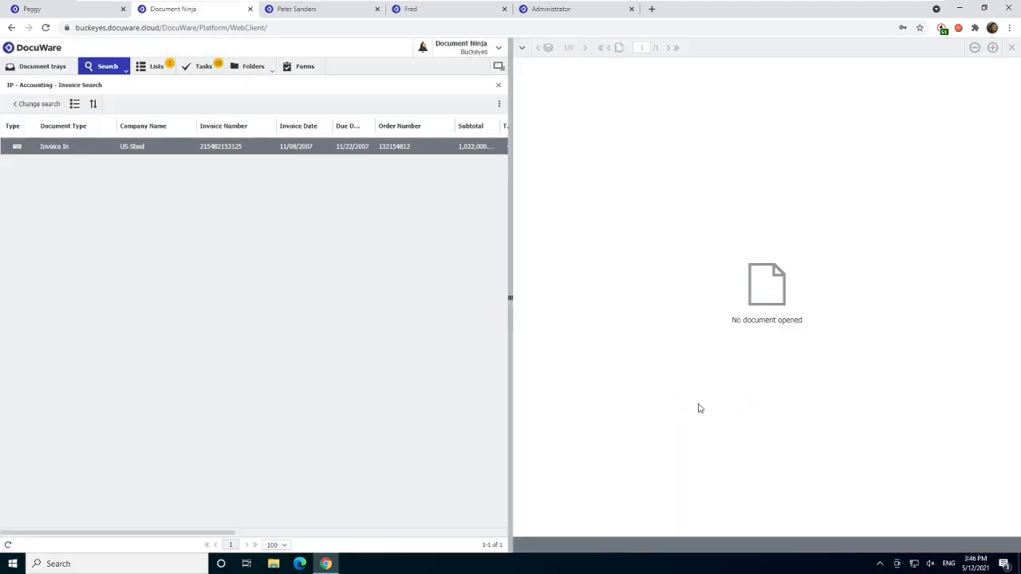
pyautogui.click(38, 104)
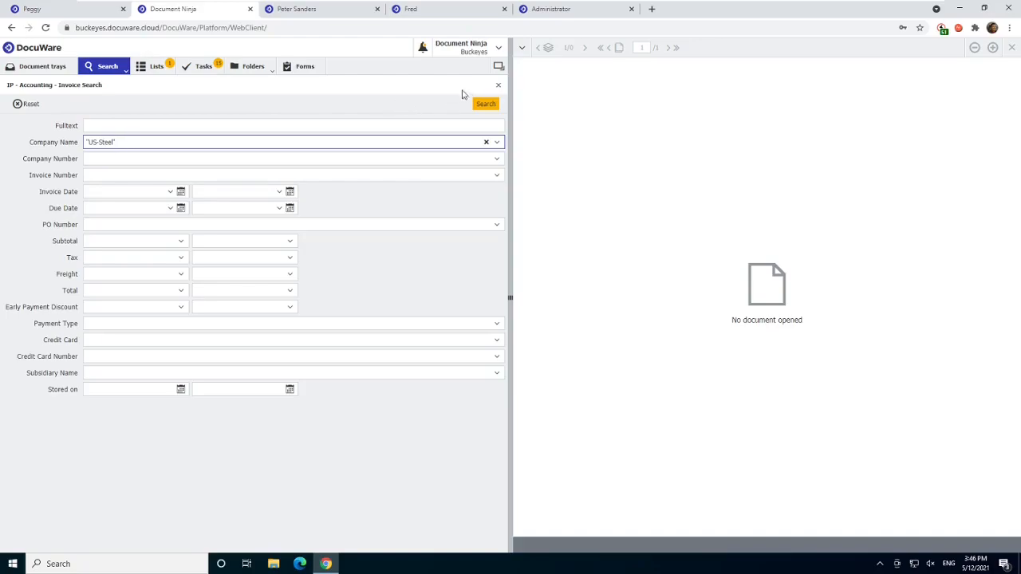
pyautogui.click(496, 86)
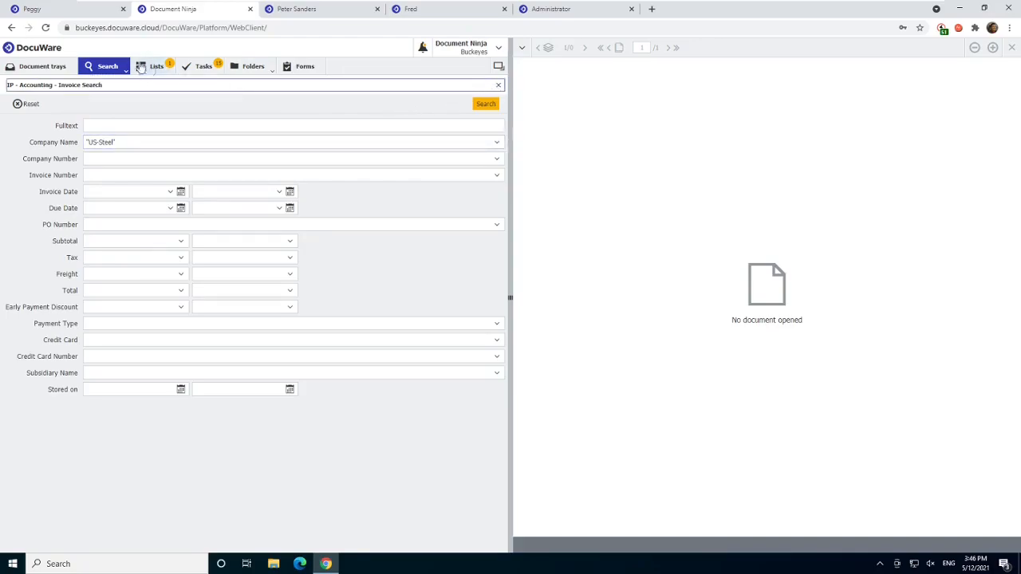
# - Run the IP - Personnel - Approval Users search without any criteria
pyautogui.click(114, 66)
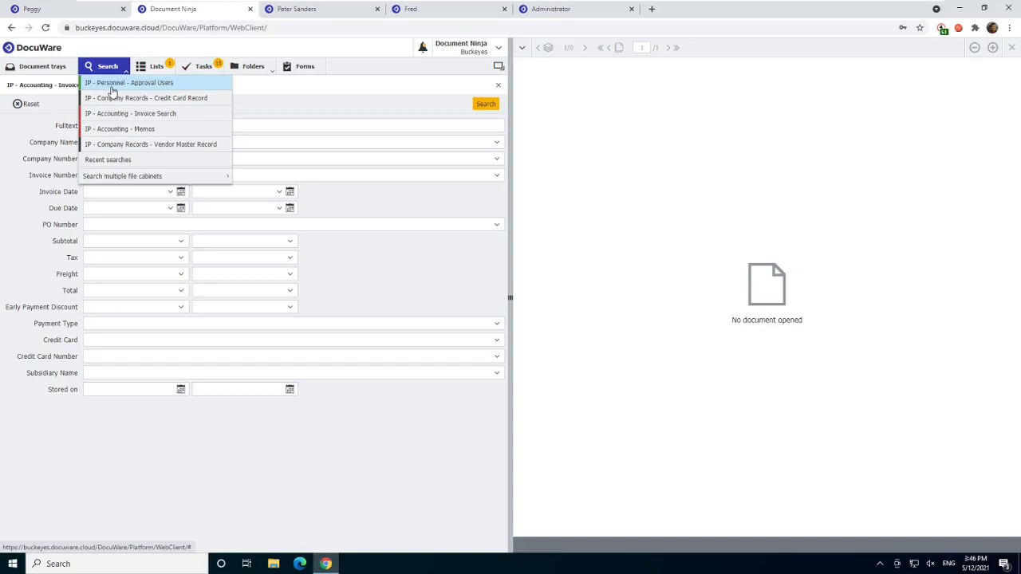
pyautogui.click(113, 83)
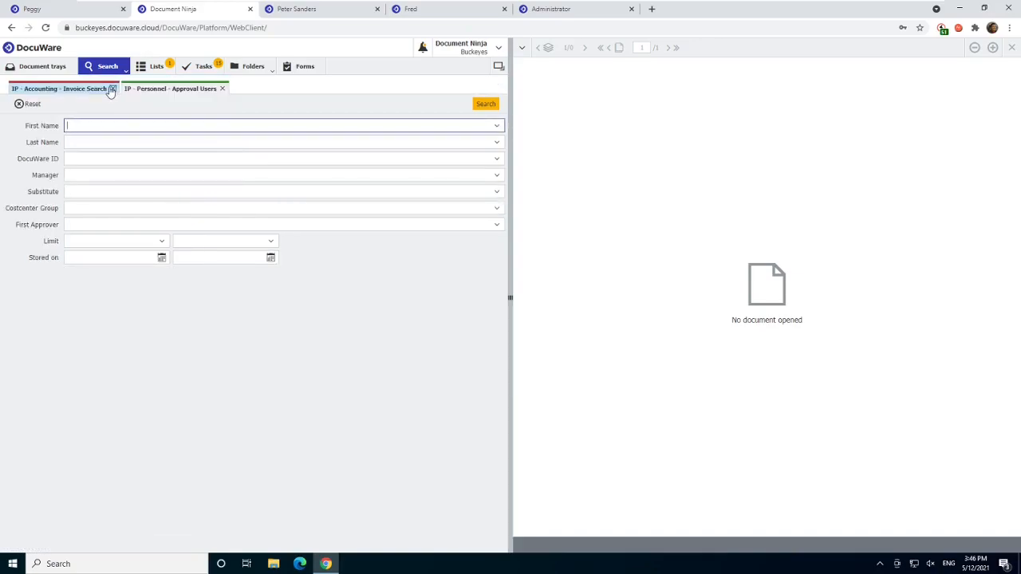
pyautogui.click(484, 104)
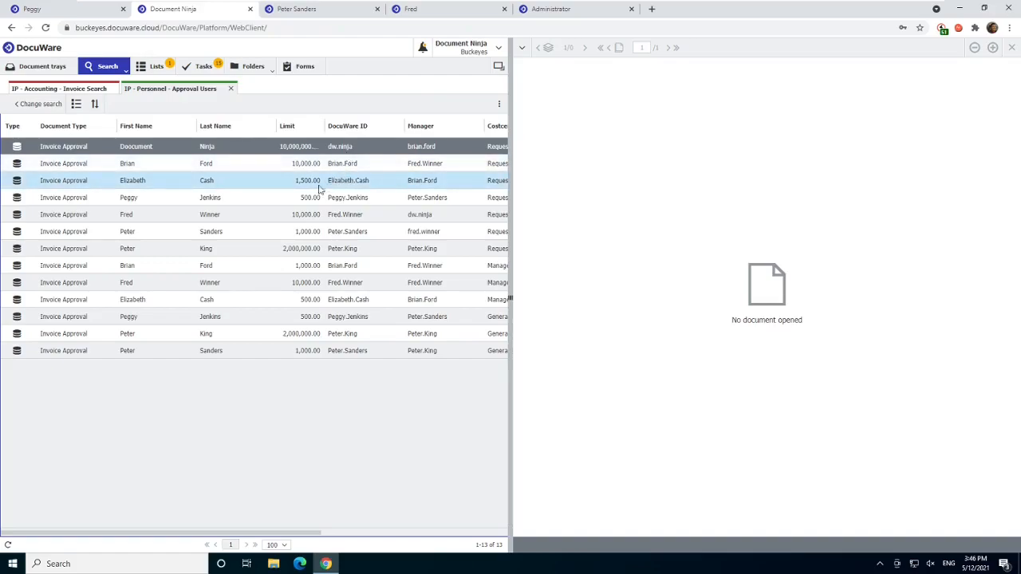
# - Examine the approval limits, managers and cost center groups of the approval users, and close the result list
pyautogui.moveTo(139, 536); pyautogui.dragTo(233, 551)
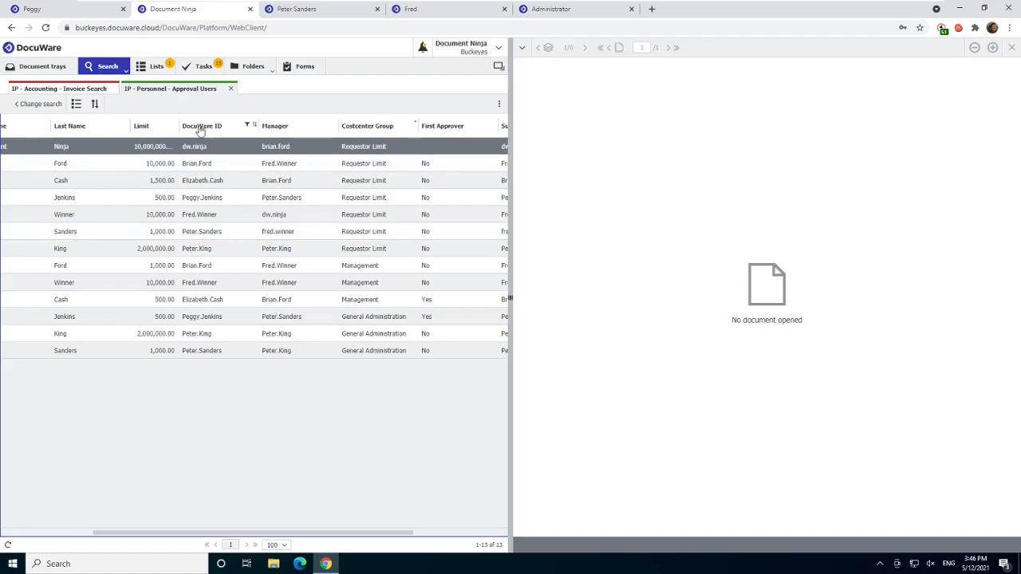
pyautogui.click(194, 237)
pyautogui.click(285, 233)
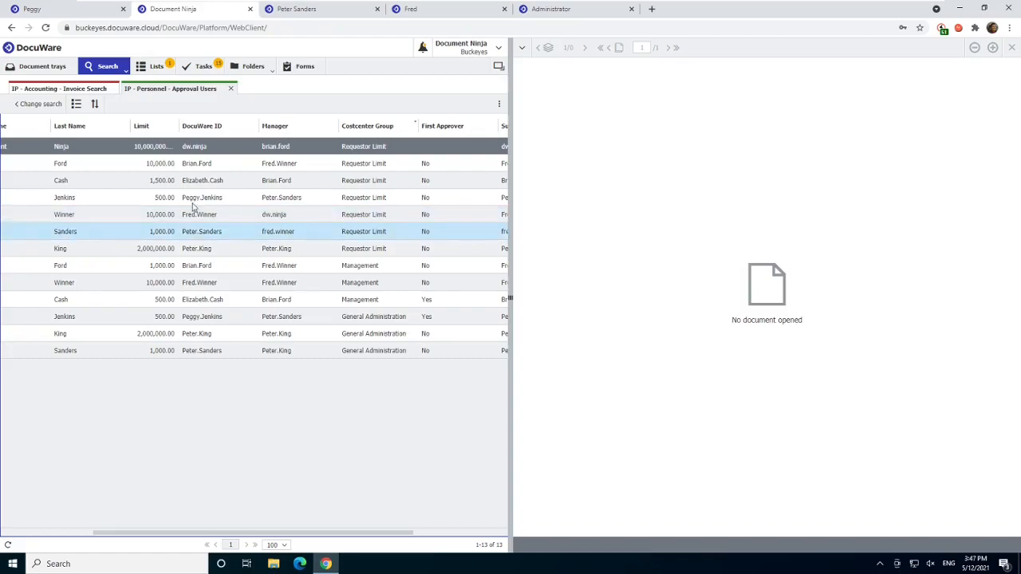
pyautogui.click(156, 219)
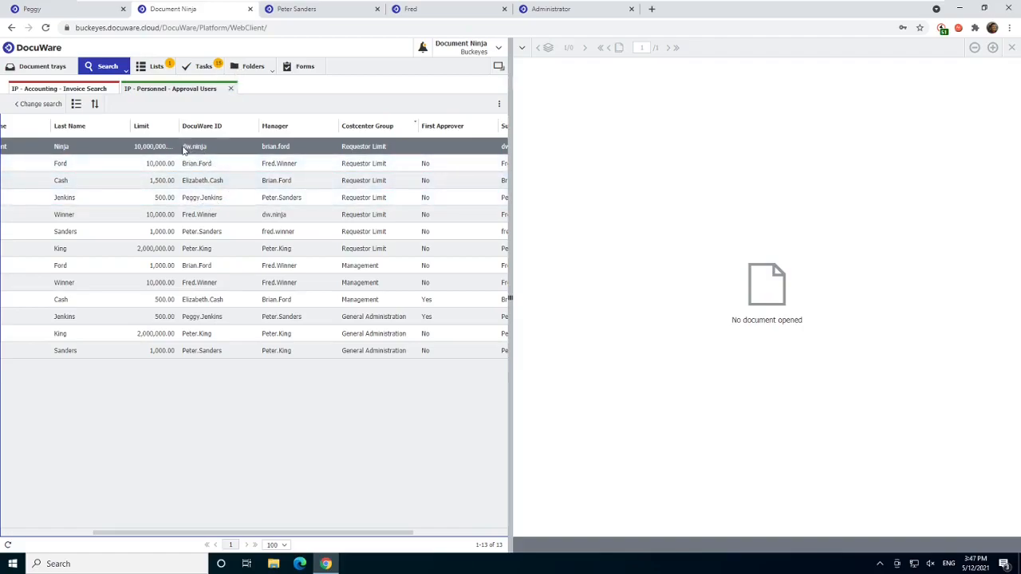
pyautogui.click(231, 88)
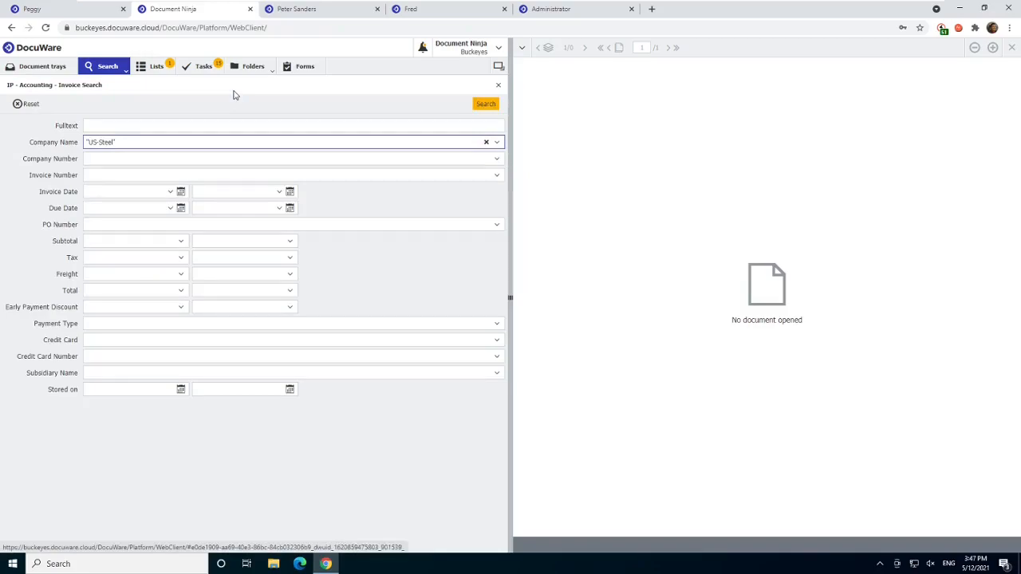
# - Close the invoice search form and display the IP - 4 Completion task list
pyautogui.click(497, 87)
pyautogui.click(497, 88)
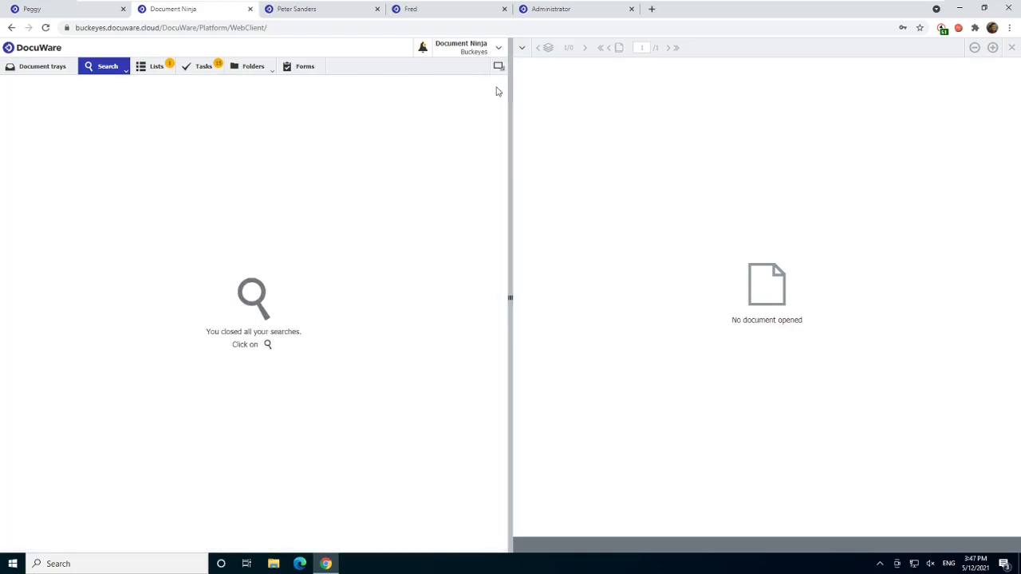
pyautogui.click(205, 70)
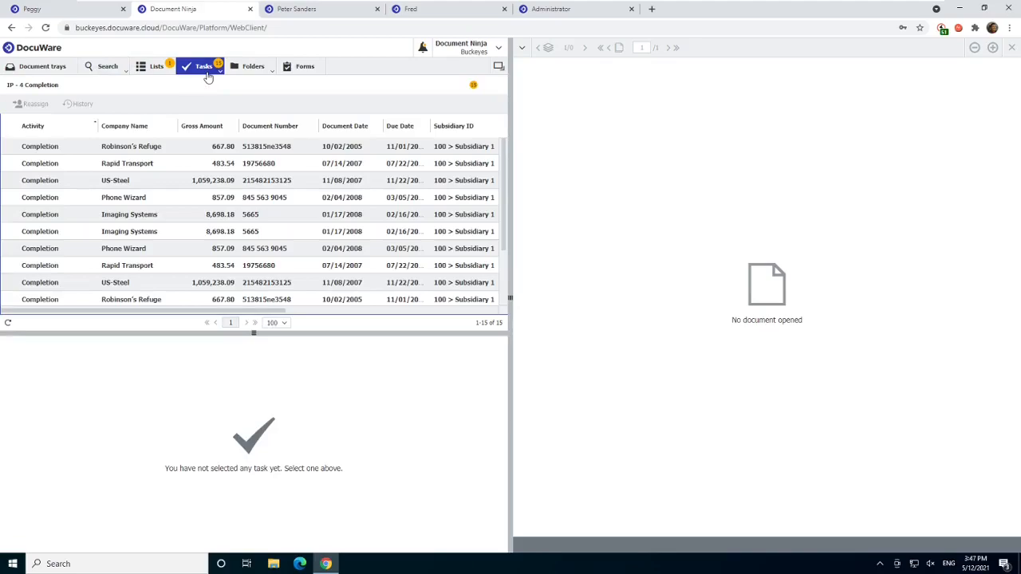
# - Review the workflow history of the first Robinson's Refuge invoice in the task list and close it
pyautogui.click(104, 69)
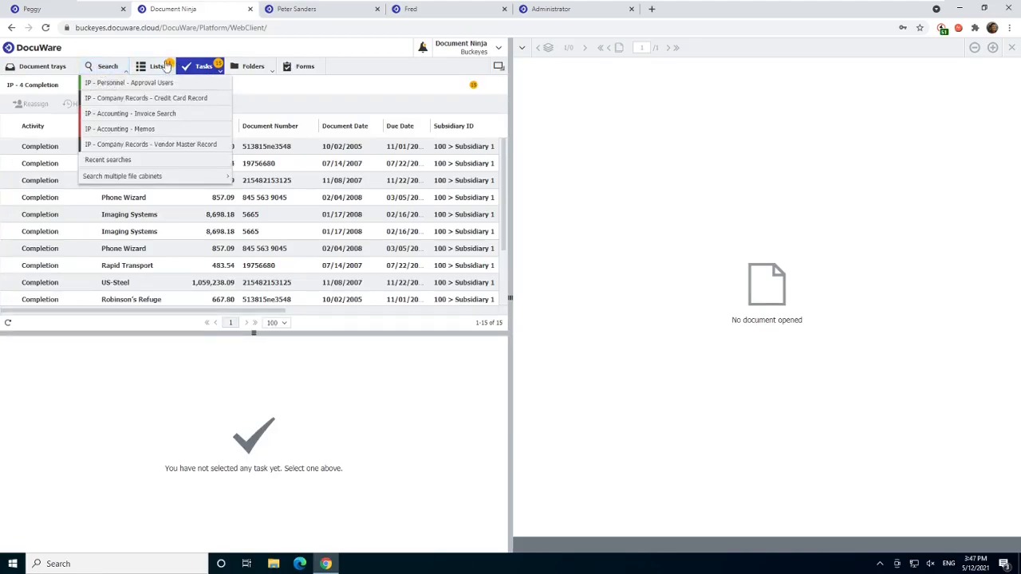
pyautogui.rightClick(16, 154)
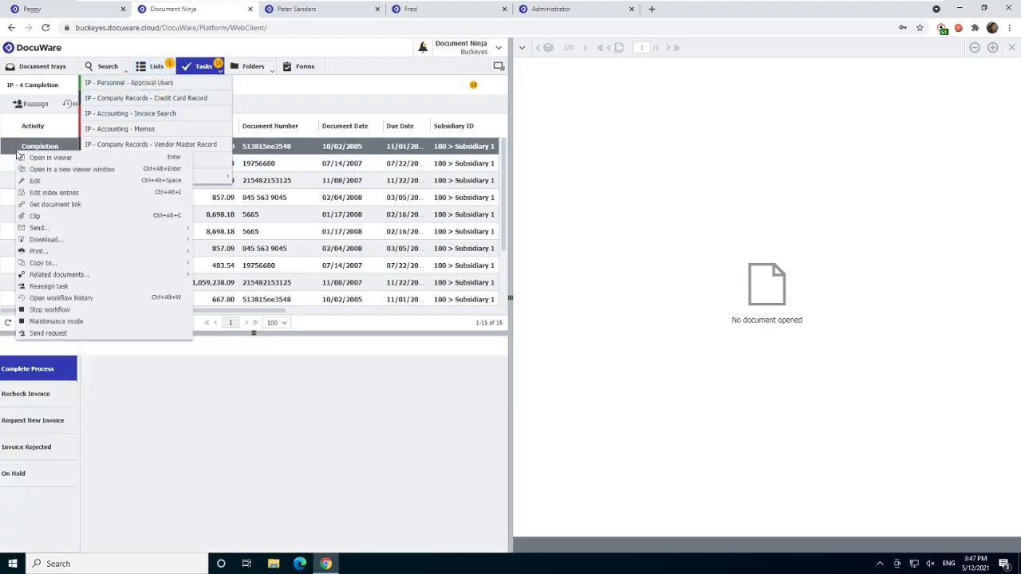
pyautogui.click(56, 298)
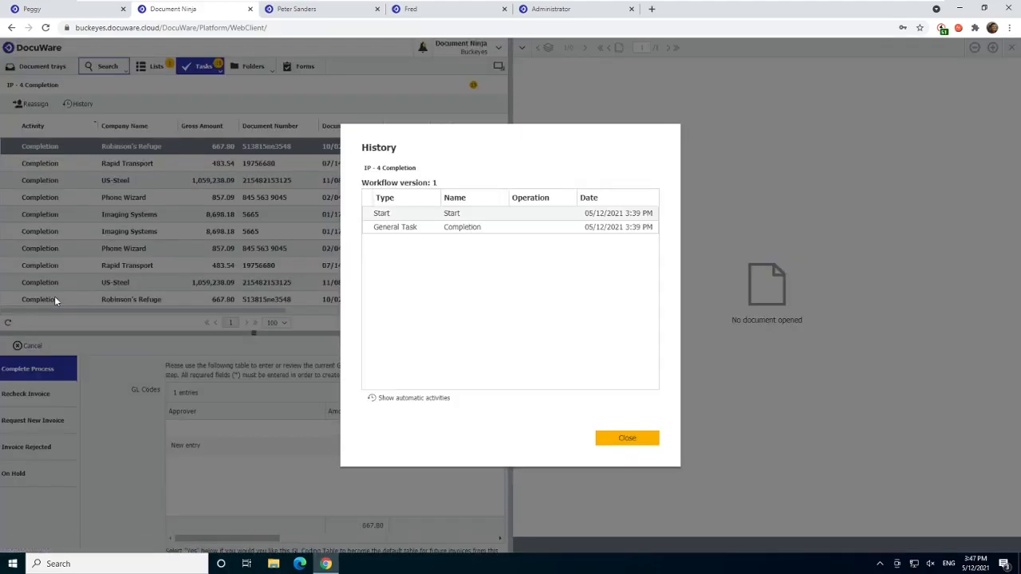
pyautogui.click(649, 444)
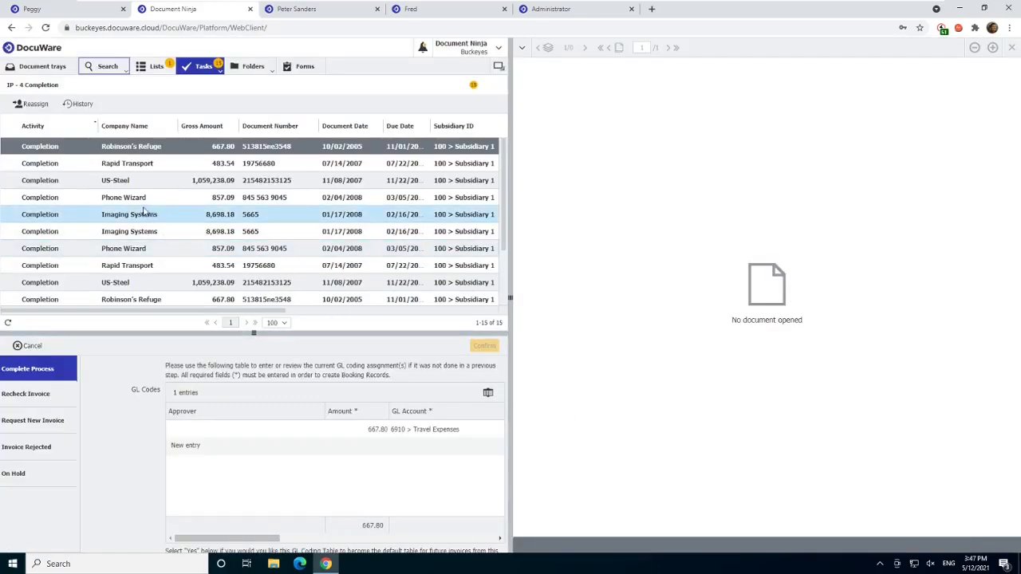
# - Reopen the IP - 4 Completion task list and select the Imaging Systems invoice in its first row
pyautogui.click(106, 68)
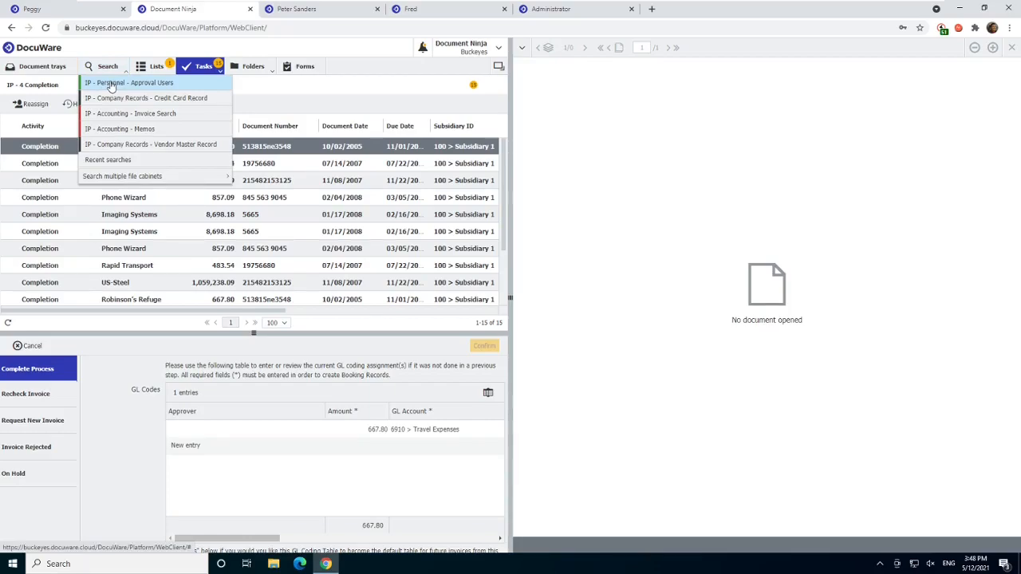
pyautogui.click(102, 73)
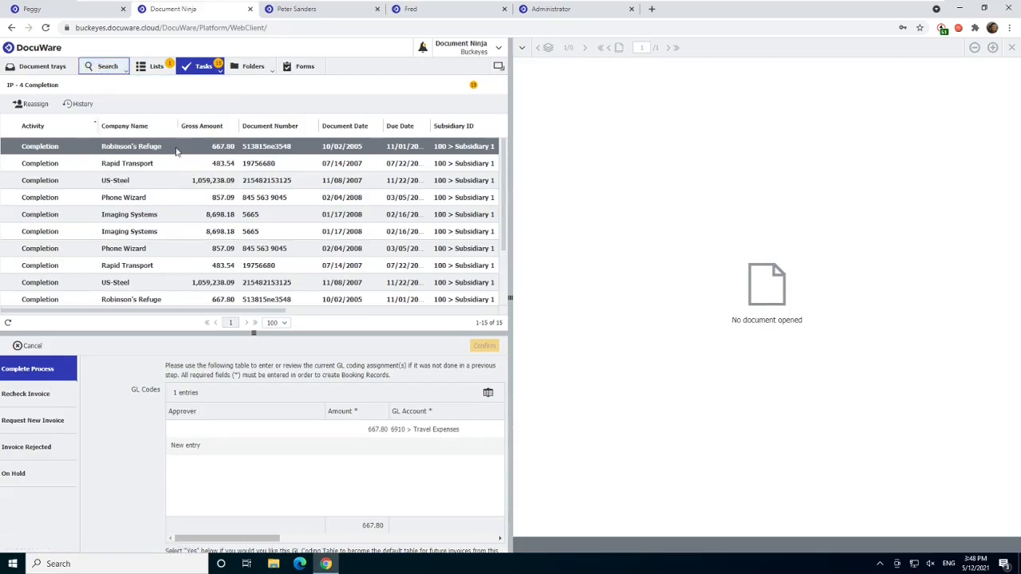
pyautogui.click(196, 72)
pyautogui.click(195, 85)
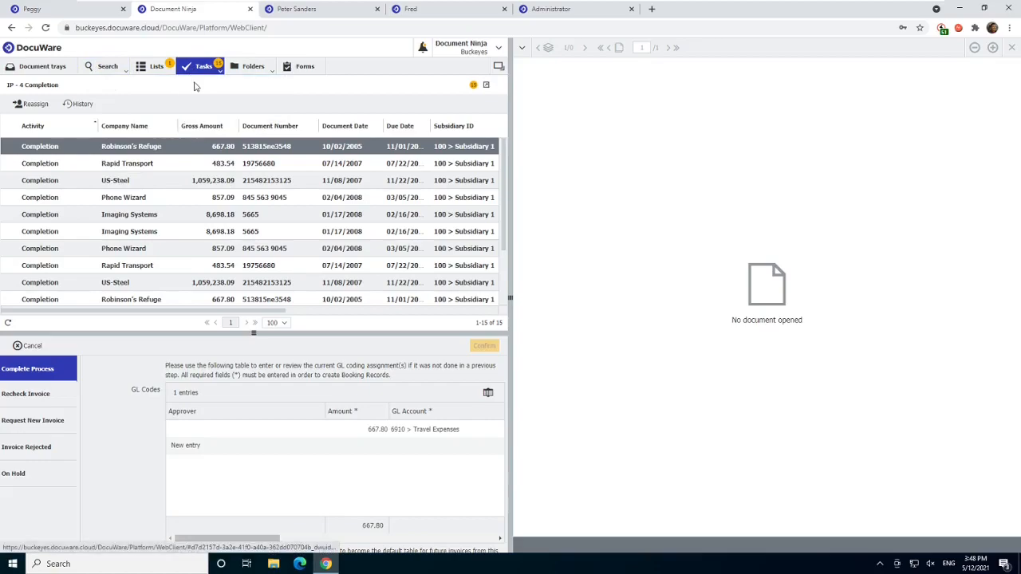
pyautogui.click(186, 145)
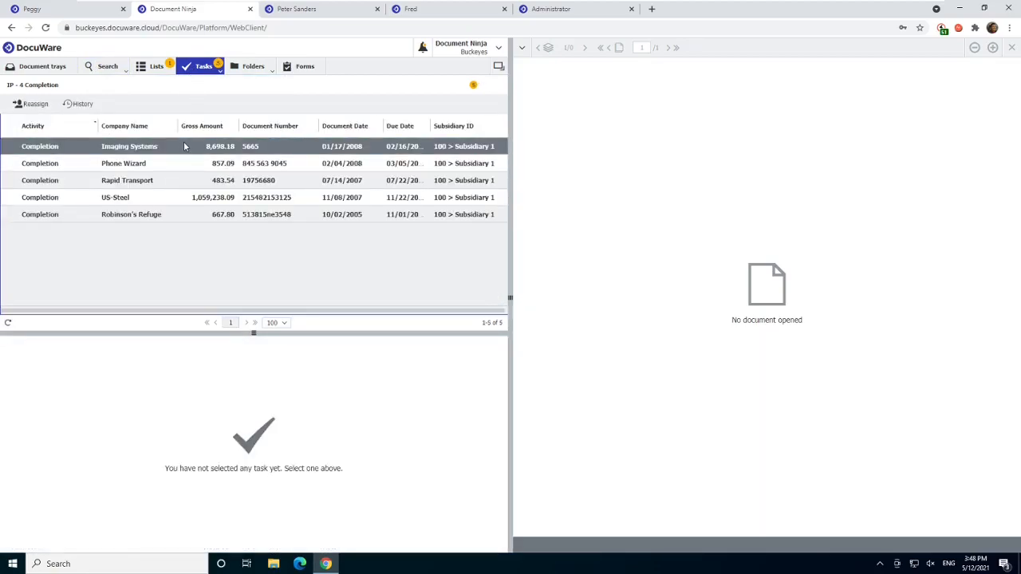